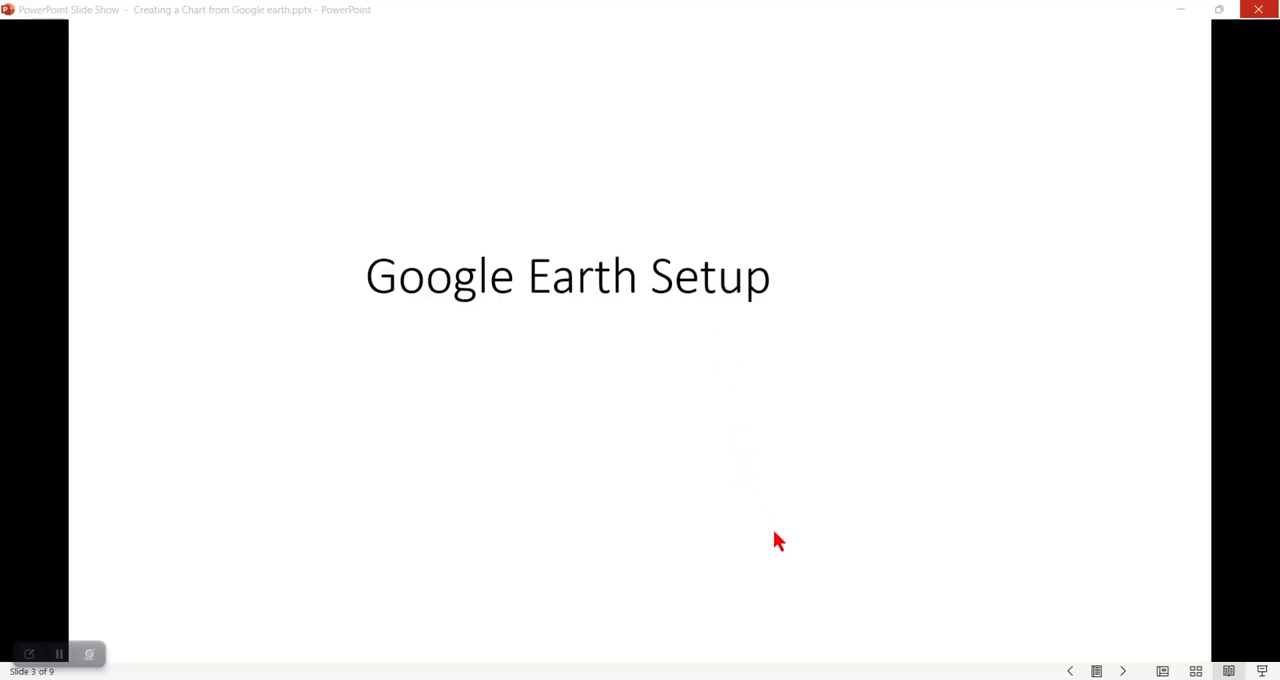
Step: Switch to Google Earth Pro and look over the available display and view reset options
click(925, 678)
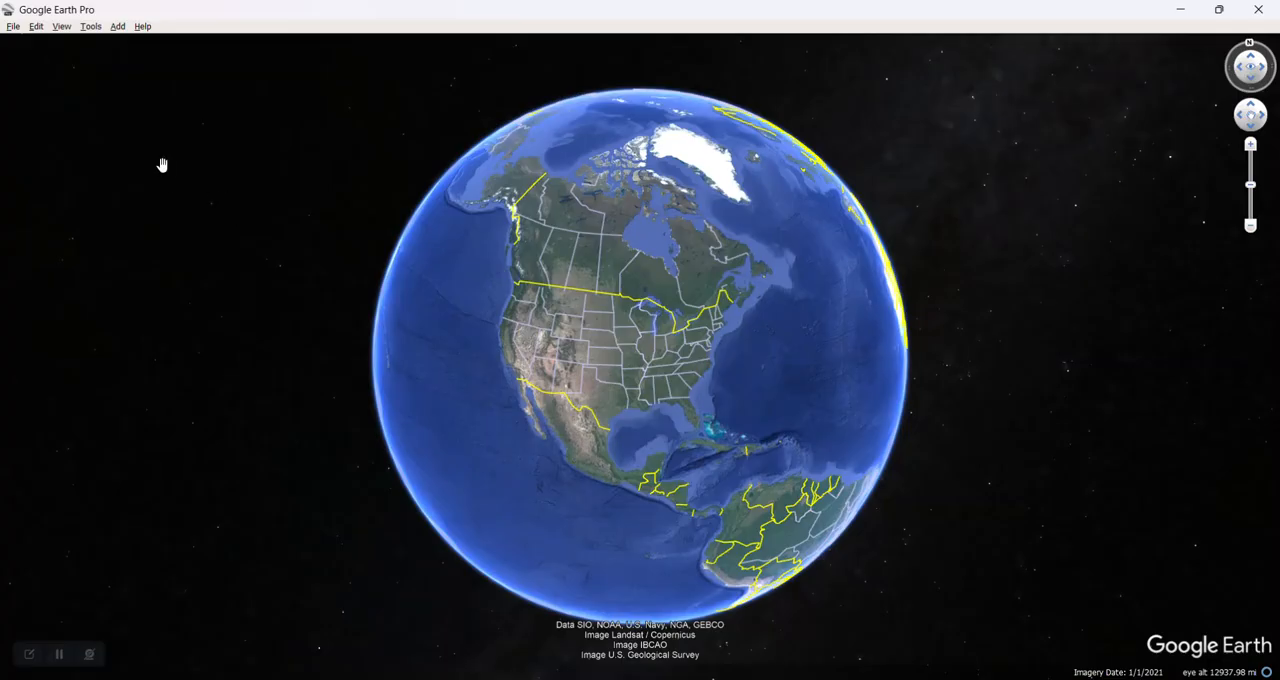
click(62, 27)
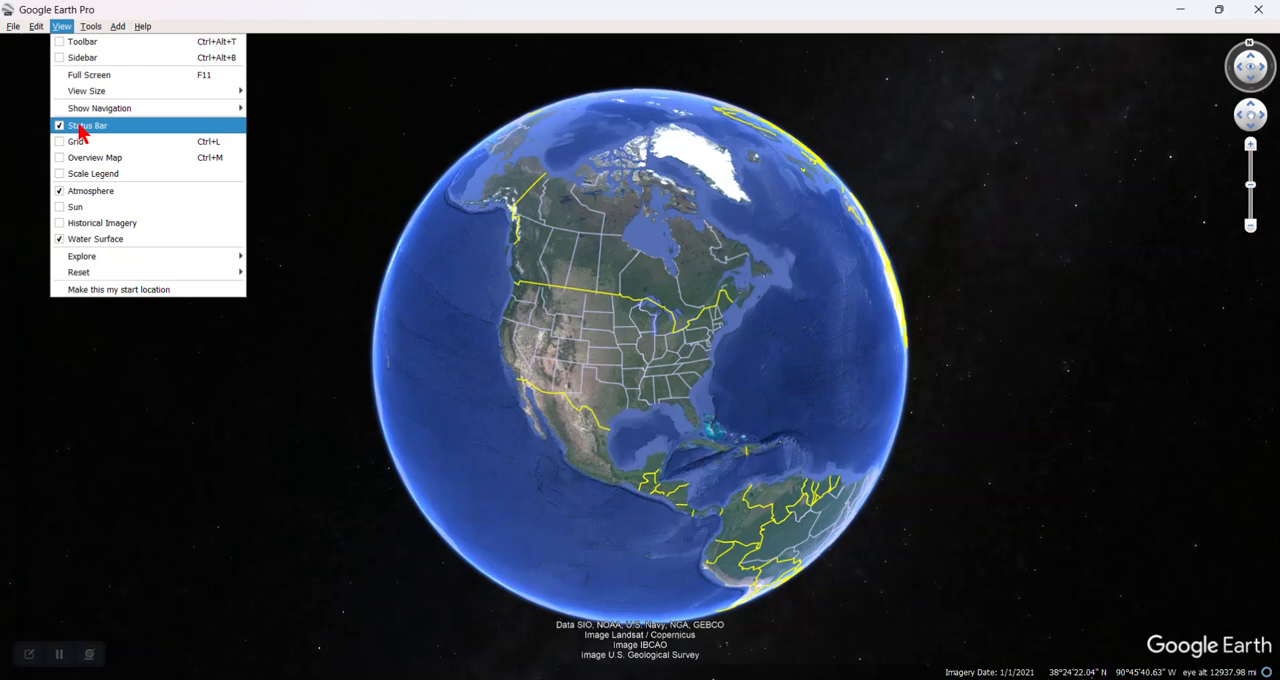
mouse_move(92, 110)
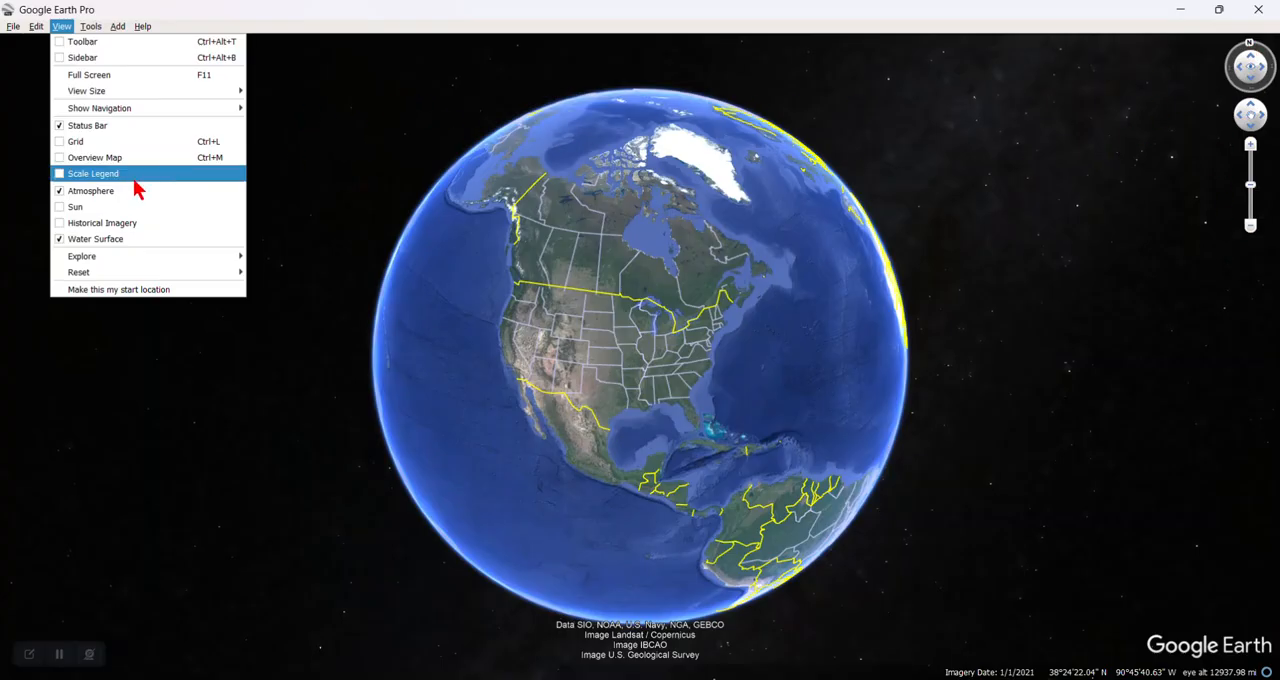
mouse_move(99, 277)
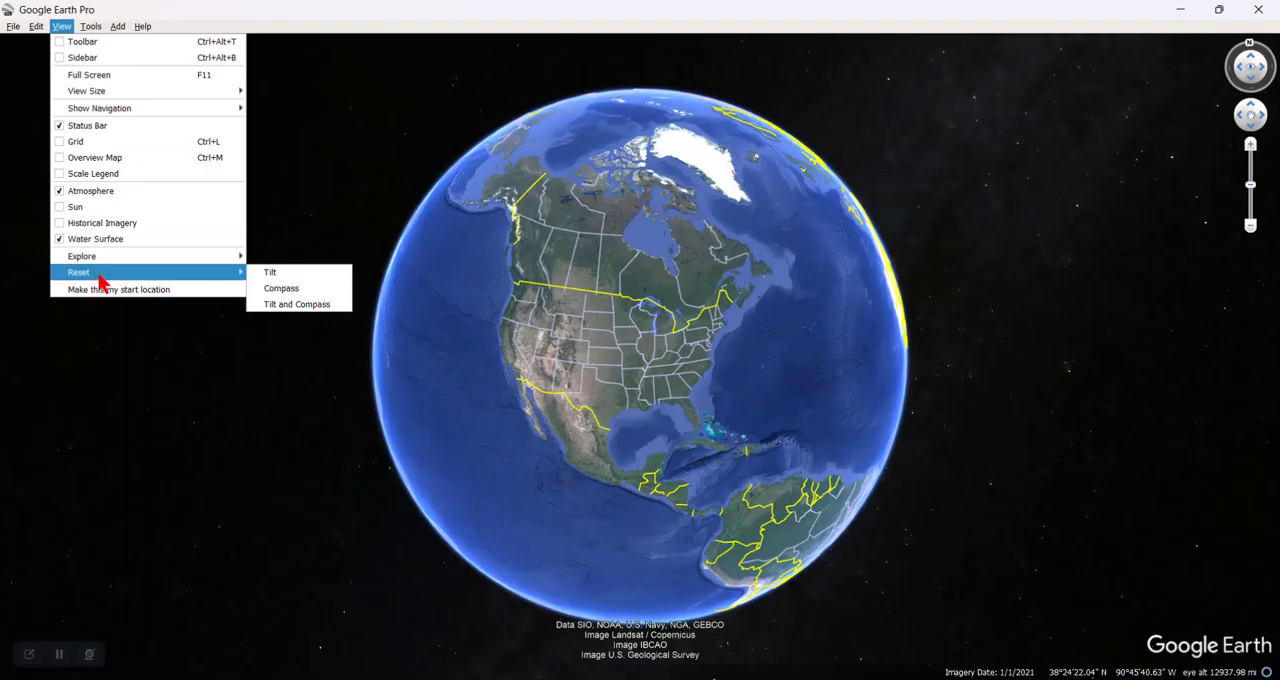
click(318, 94)
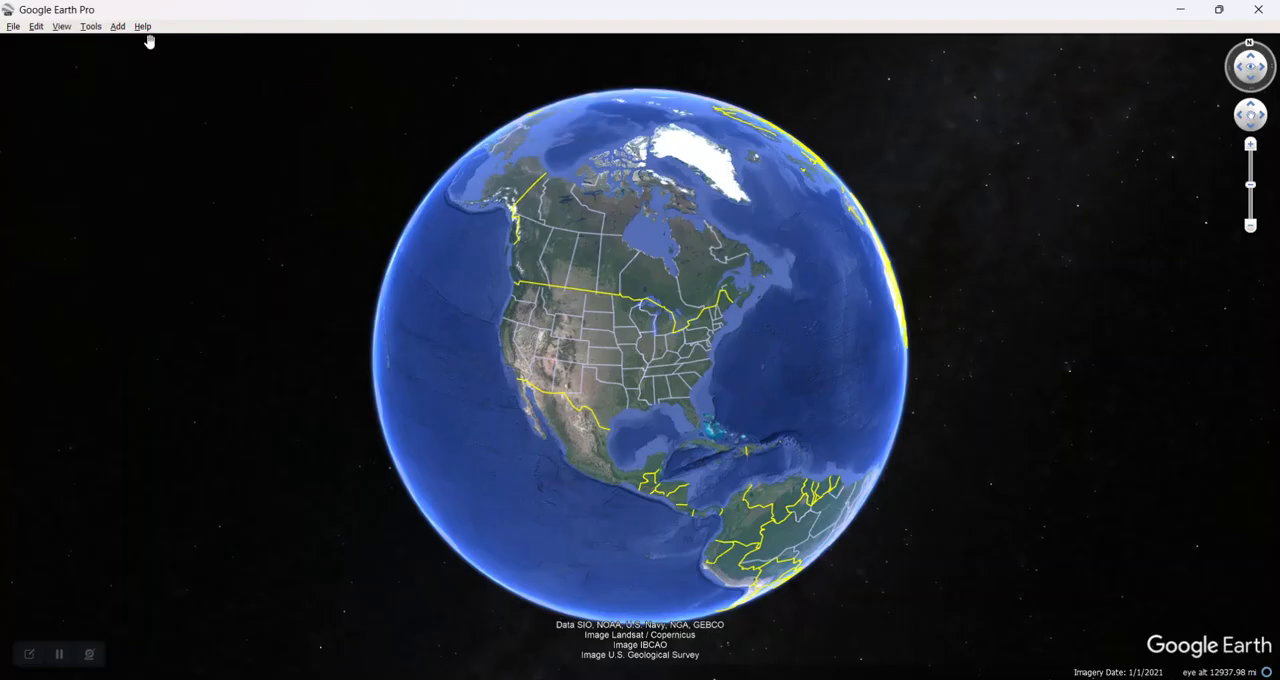
Step: Open the Google Earth options and set the language to English (US)
click(91, 27)
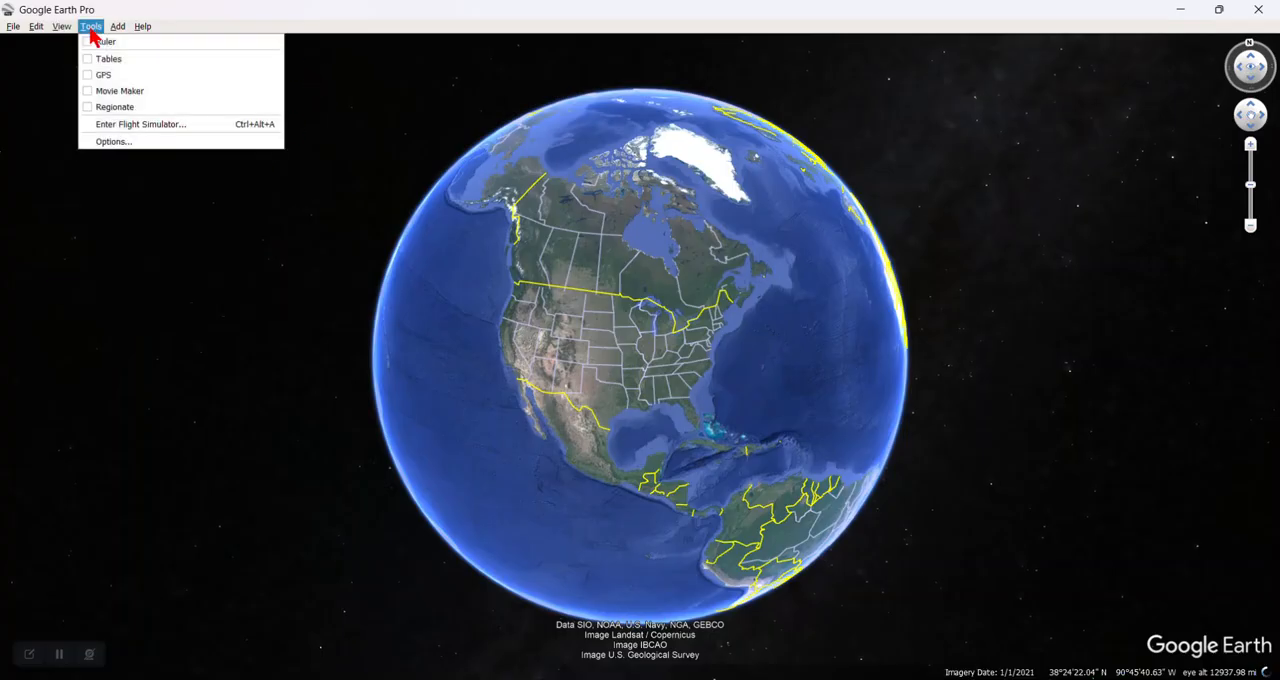
click(115, 142)
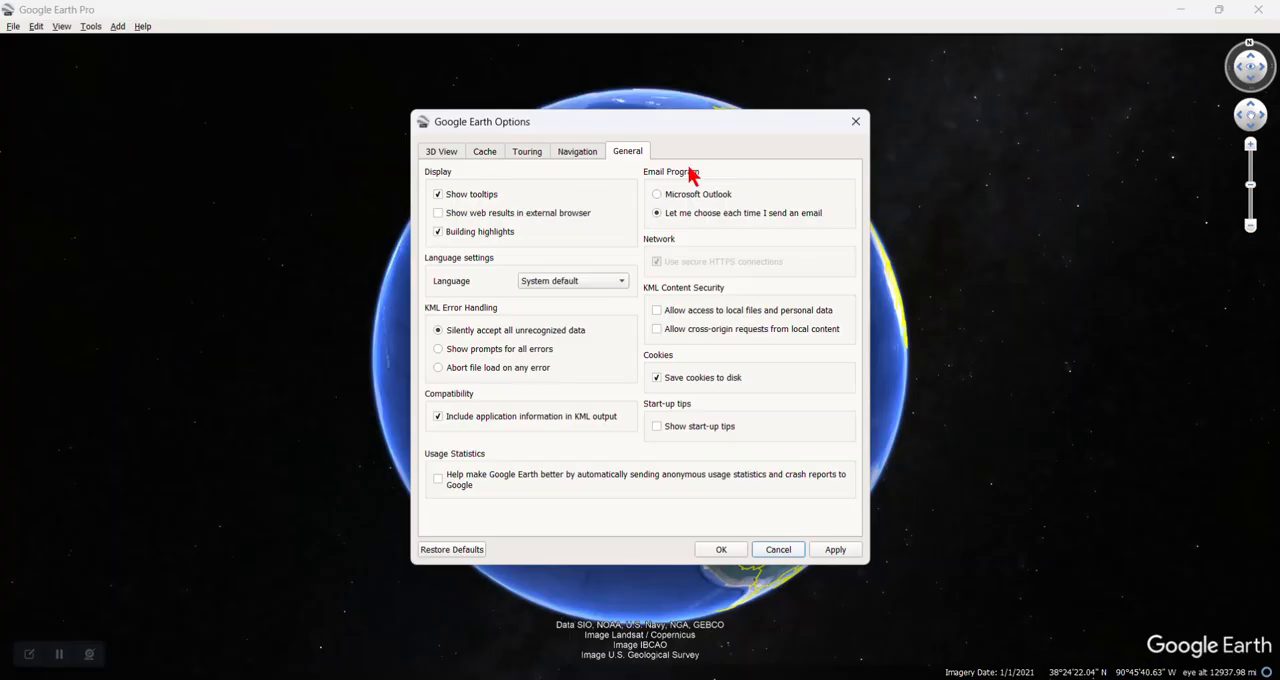
click(621, 283)
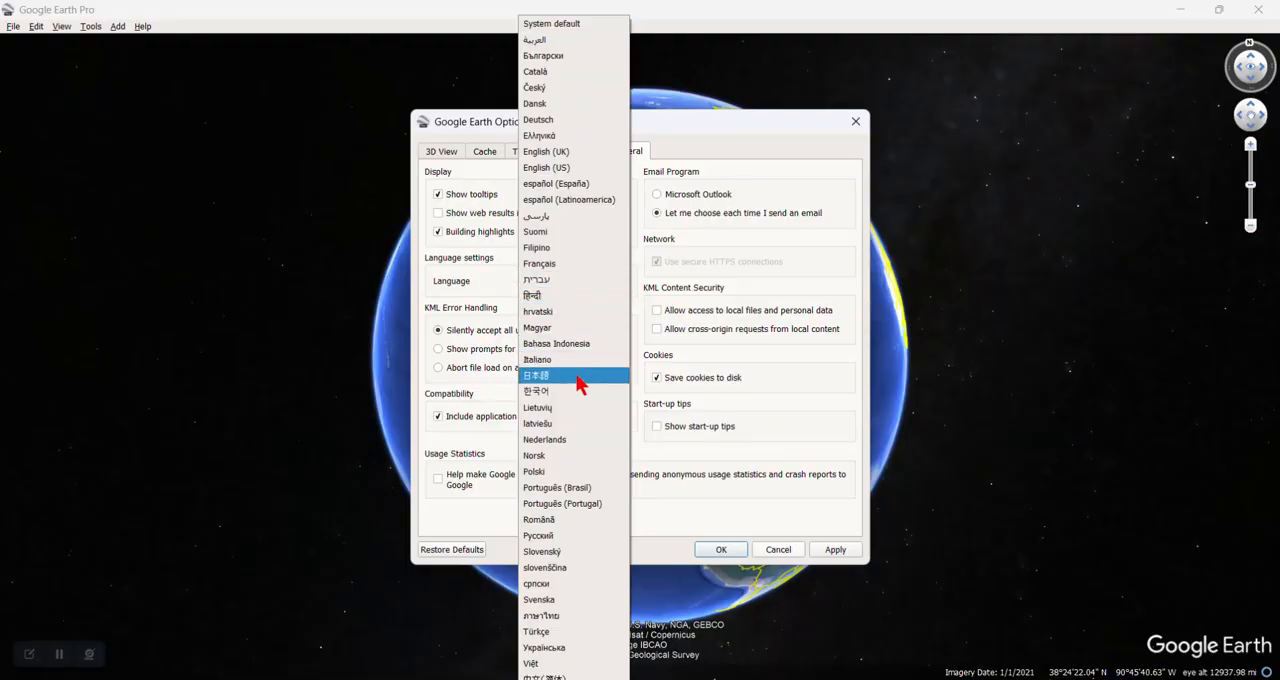
click(557, 171)
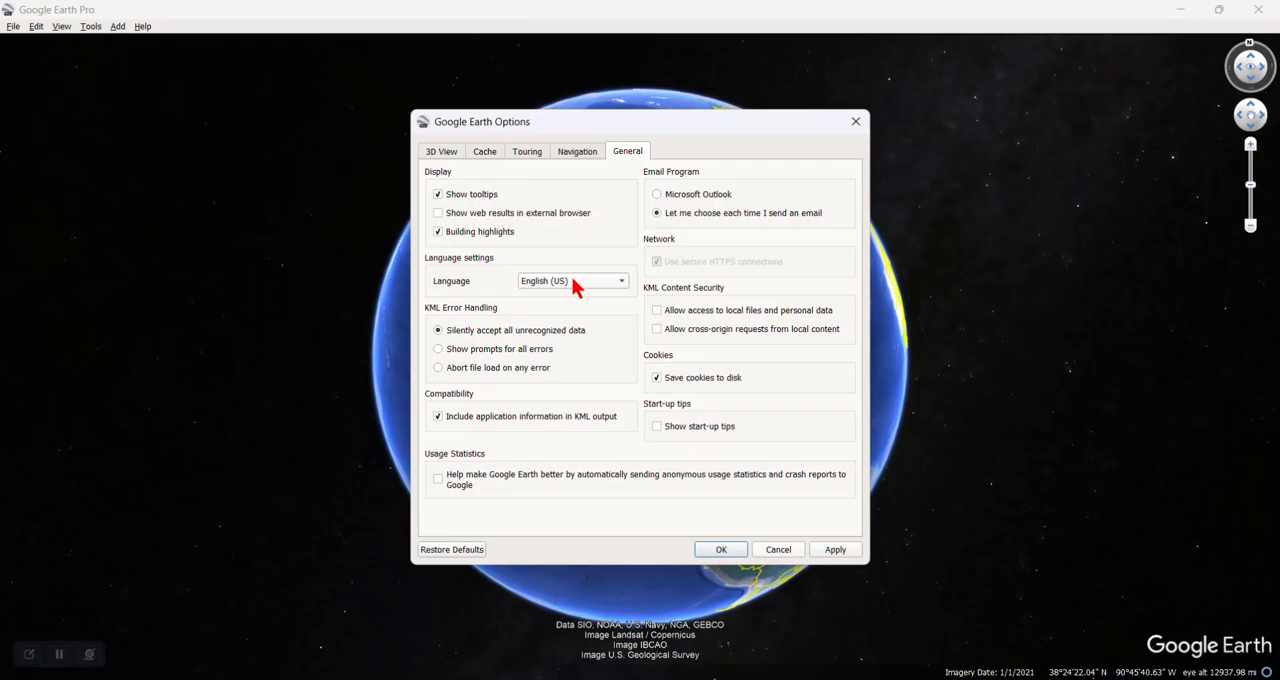
Step: Turn off gradual slowing of the Earth when rotating or zooming, and choose not to tilt automatically while zooming
click(580, 152)
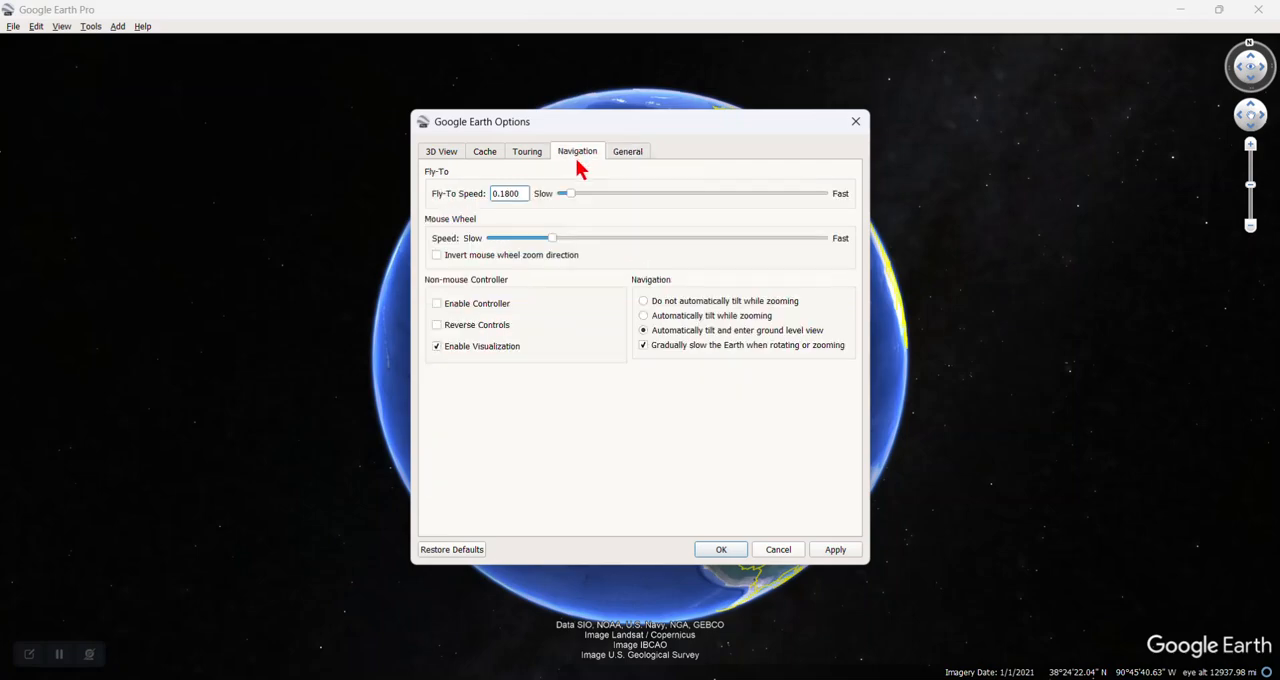
click(644, 346)
click(645, 303)
Step: Set the 3D view to decimal degrees, meters and kilometers, and an elevation exaggeration of .01, and accept the options
click(443, 152)
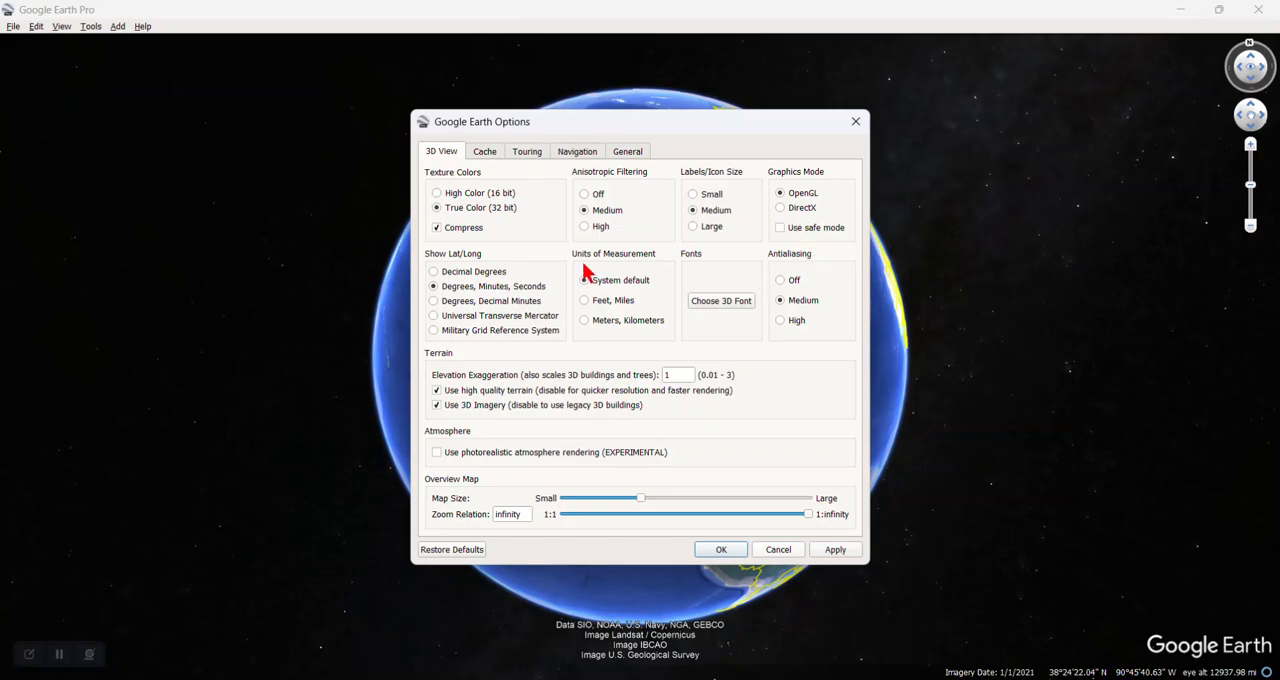
click(436, 275)
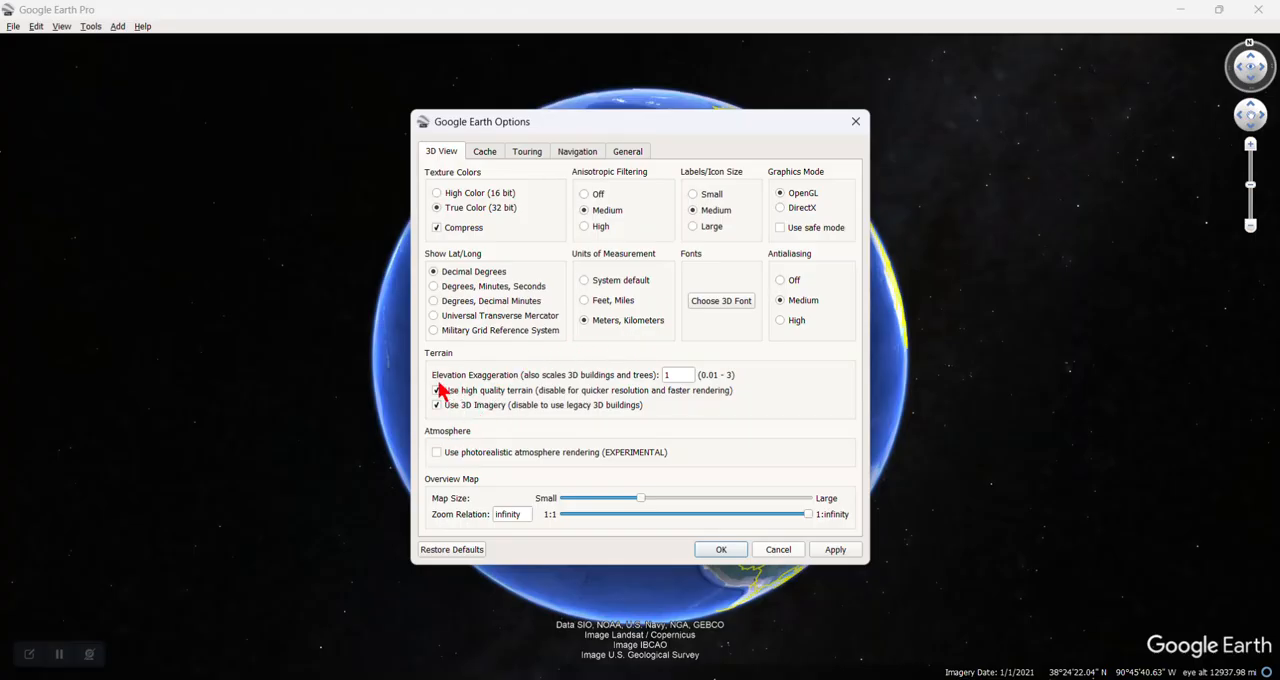
double_click(680, 376)
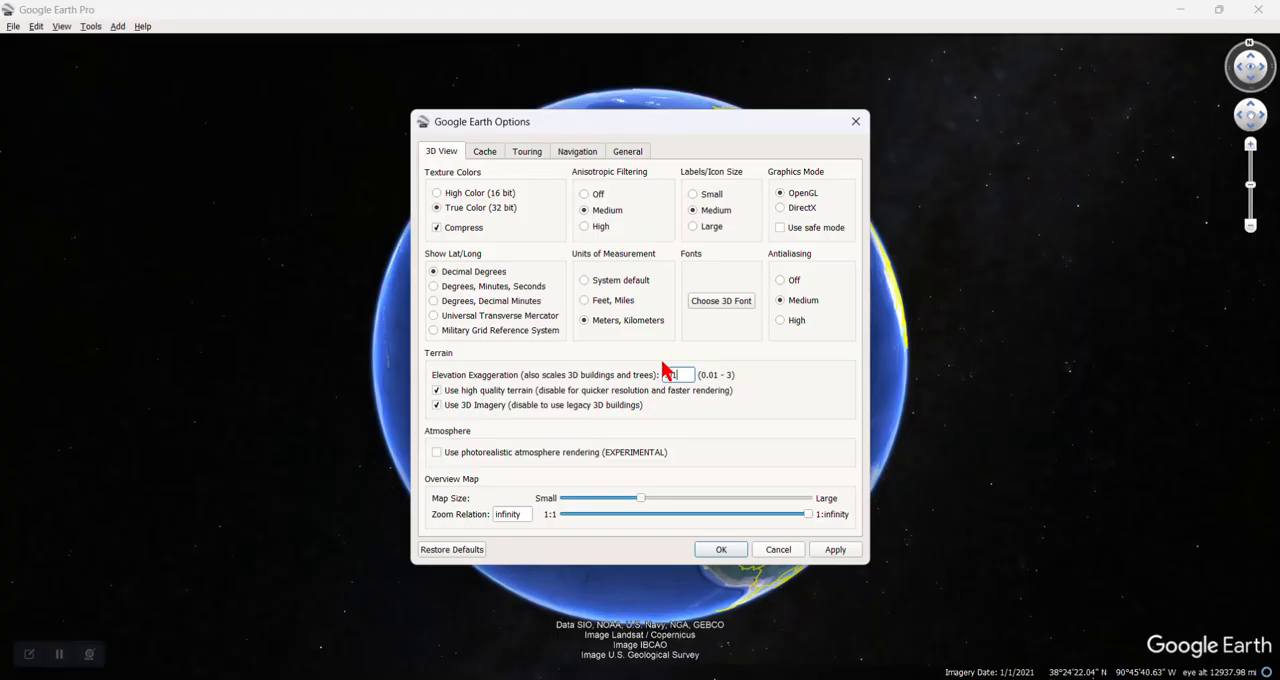
text(.01)
click(722, 550)
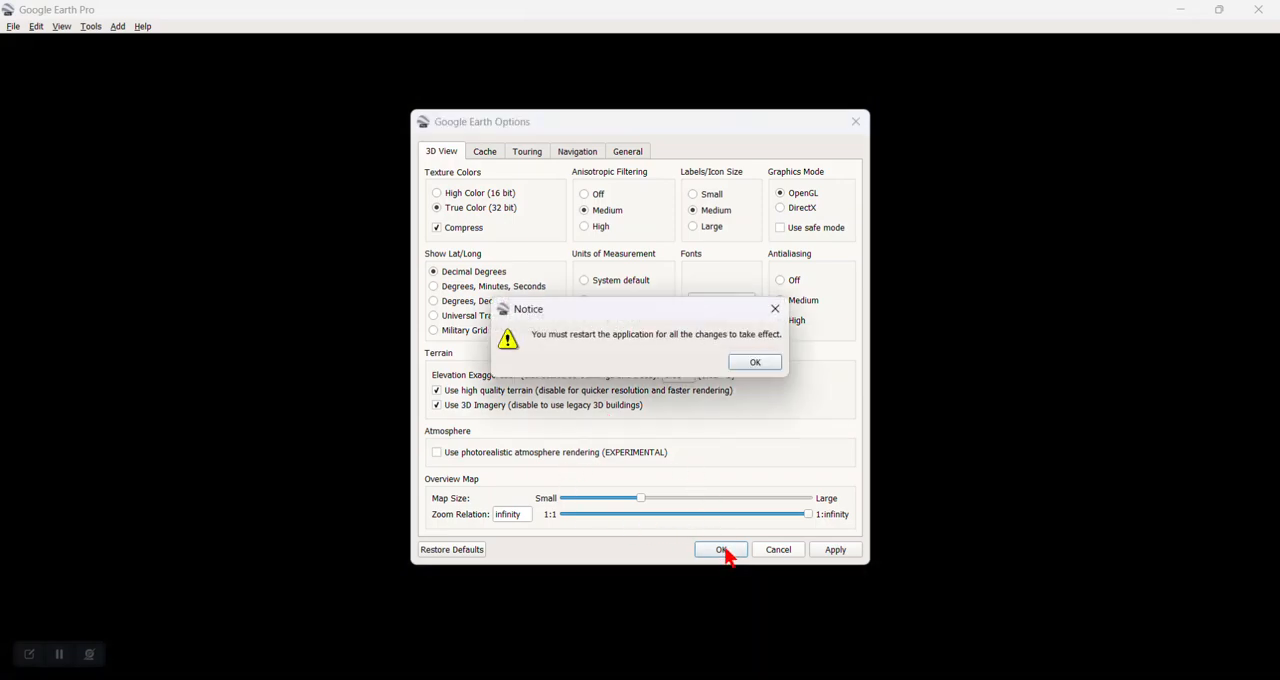
click(748, 364)
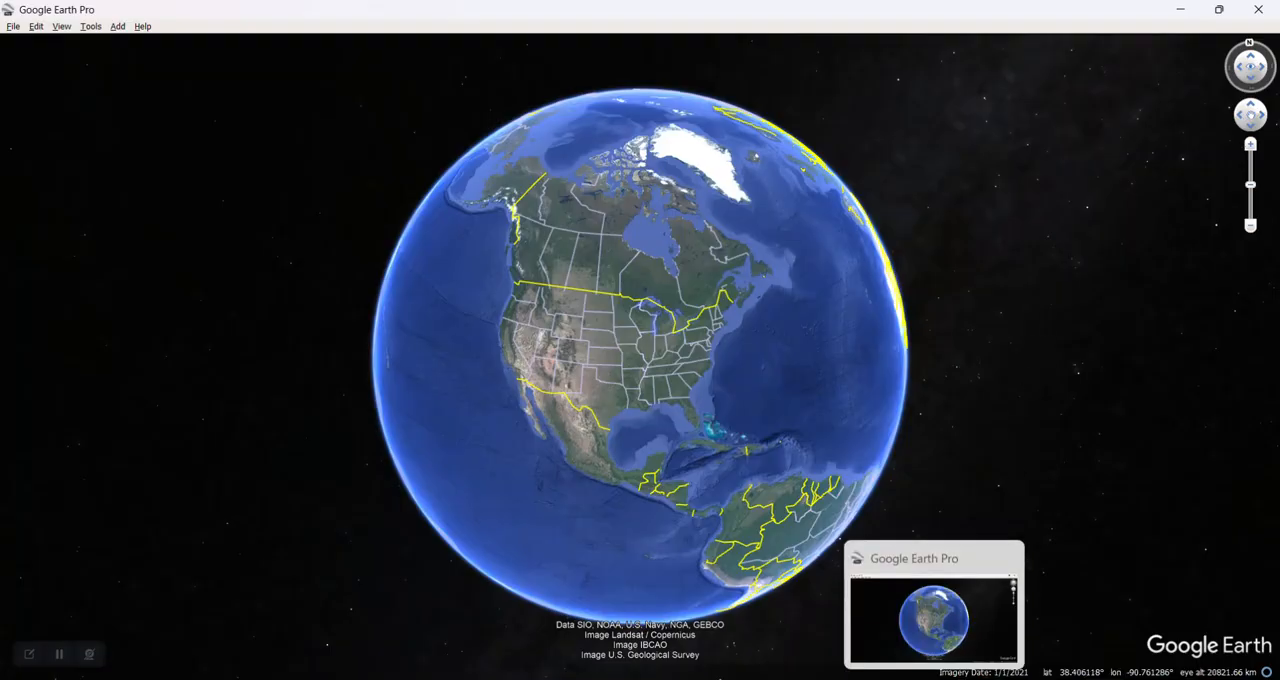
Step: Close and restart Google Earth Pro so the changed options take effect
right_click(935, 678)
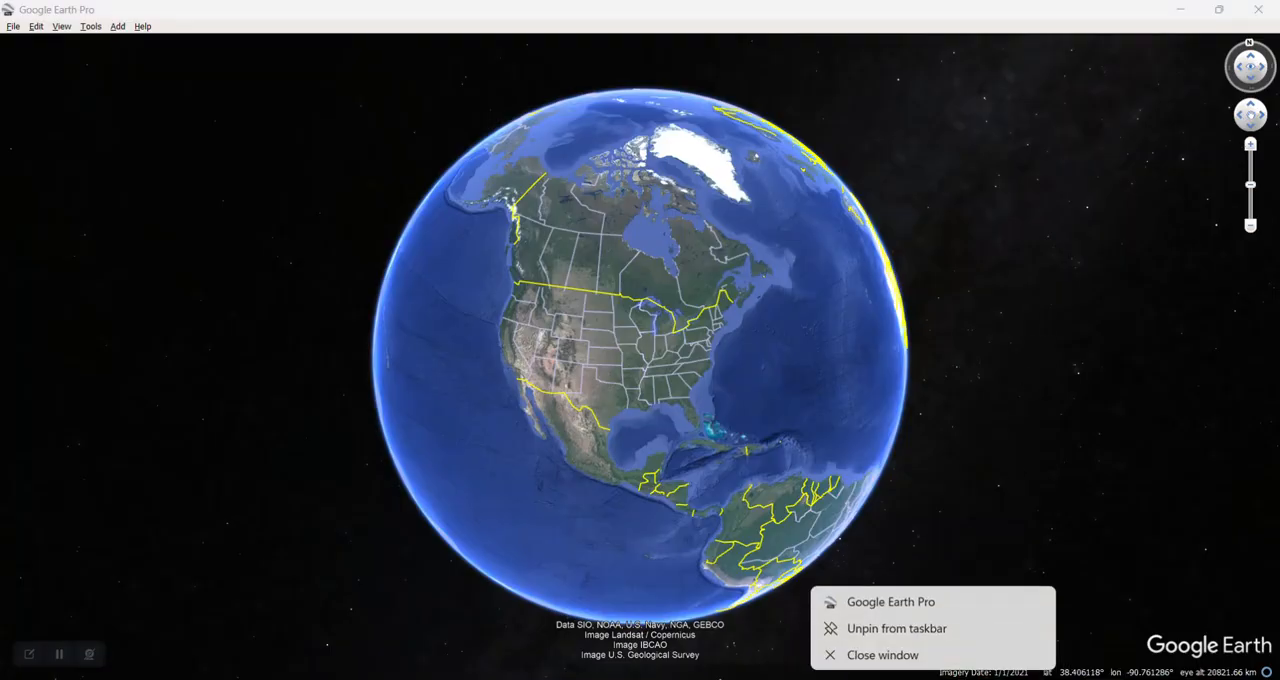
click(894, 657)
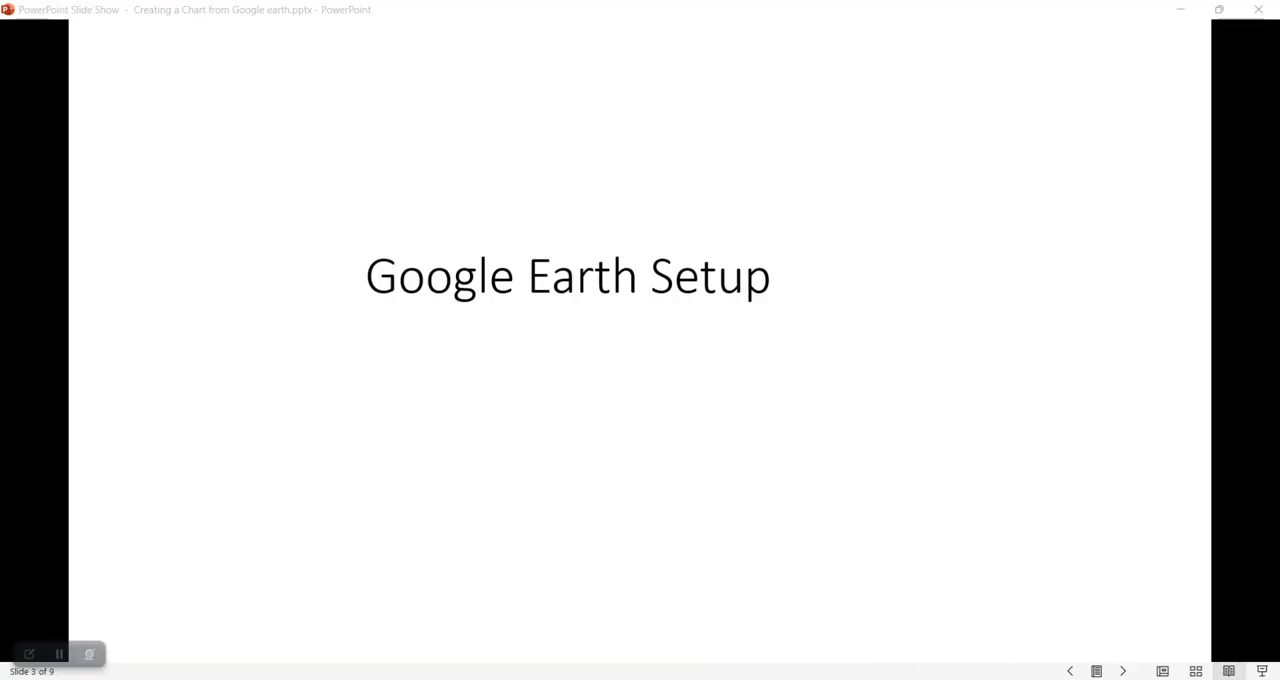
click(921, 555)
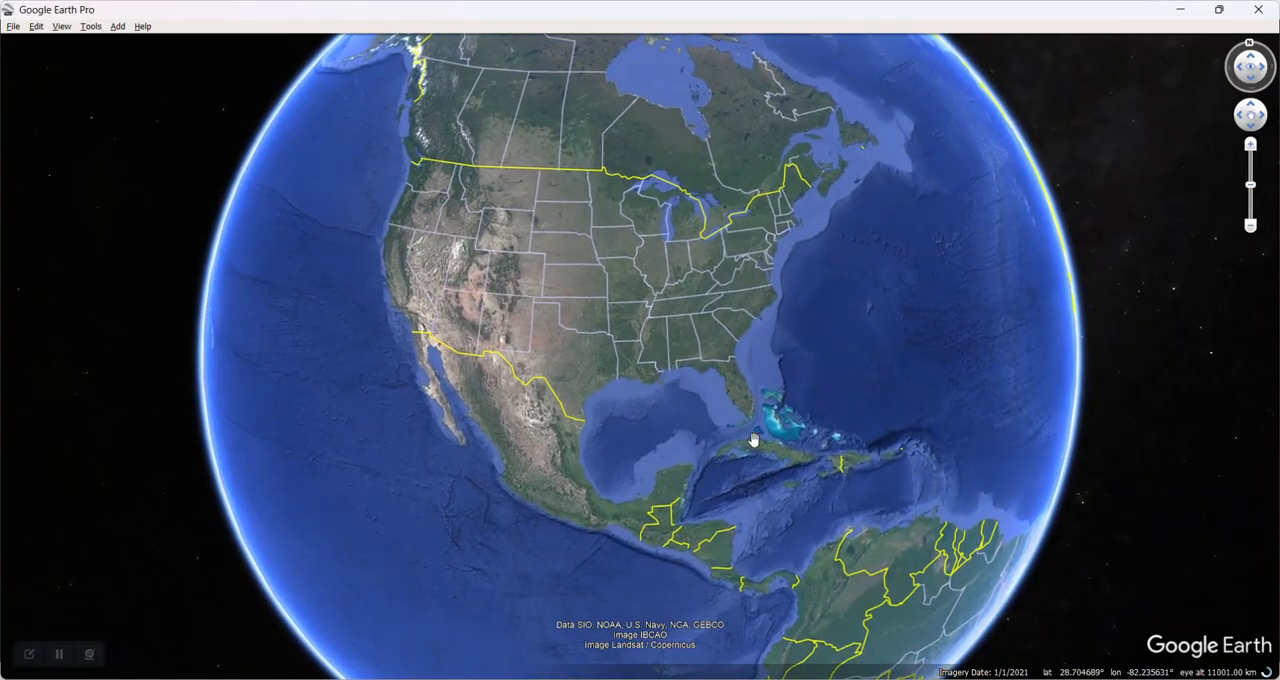
Step: Navigate from the globe to Marina Hemingway on the Cuban coast west of Havana
scroll(753, 440, up, 5)
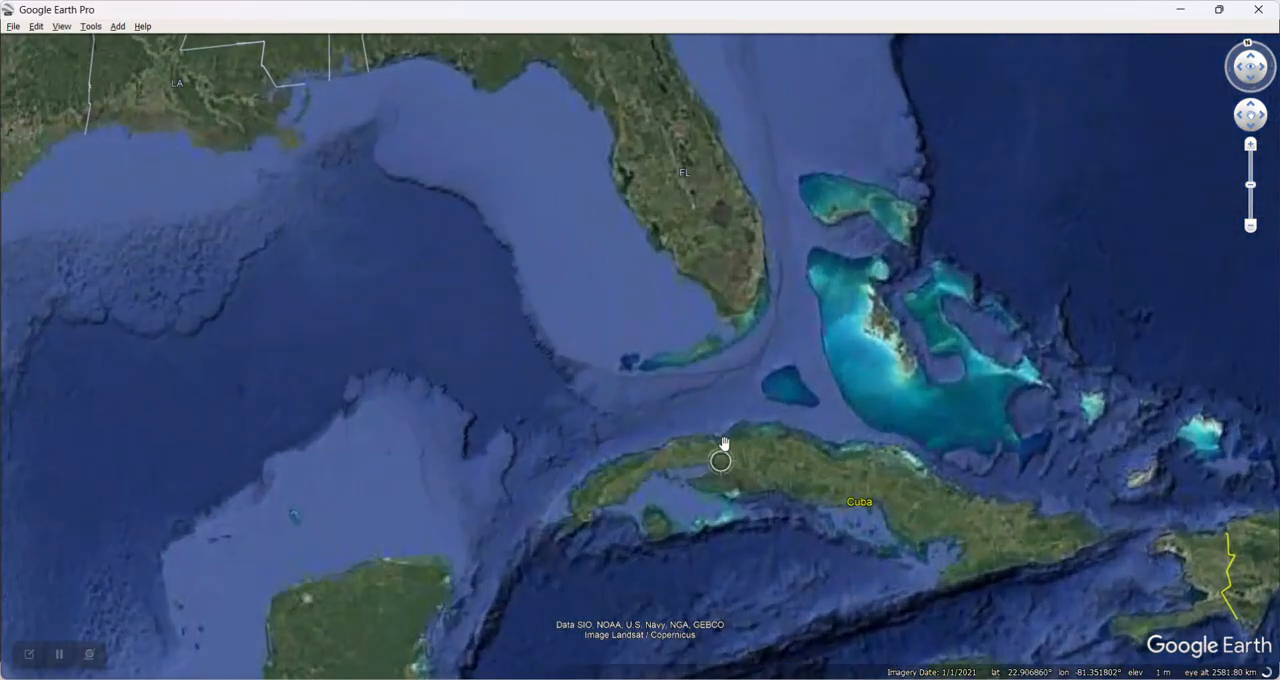
scroll(724, 443, up, 5)
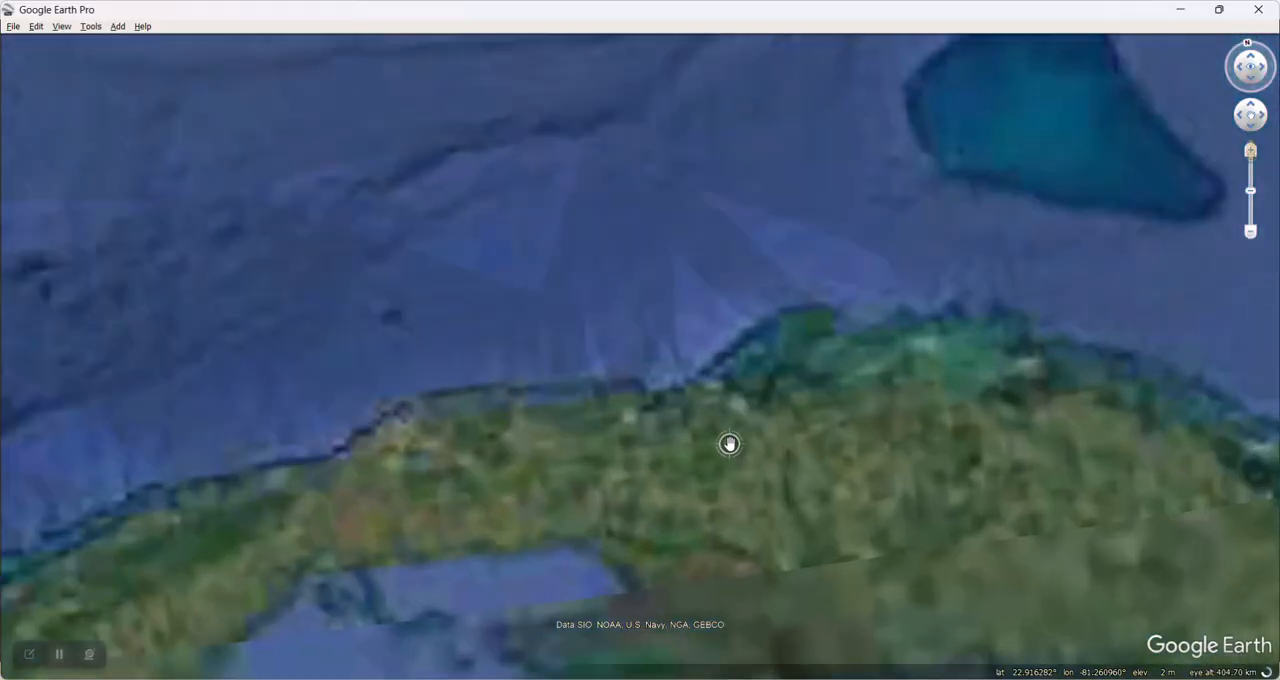
scroll(729, 444, up, 2)
scroll(759, 440, up, 2)
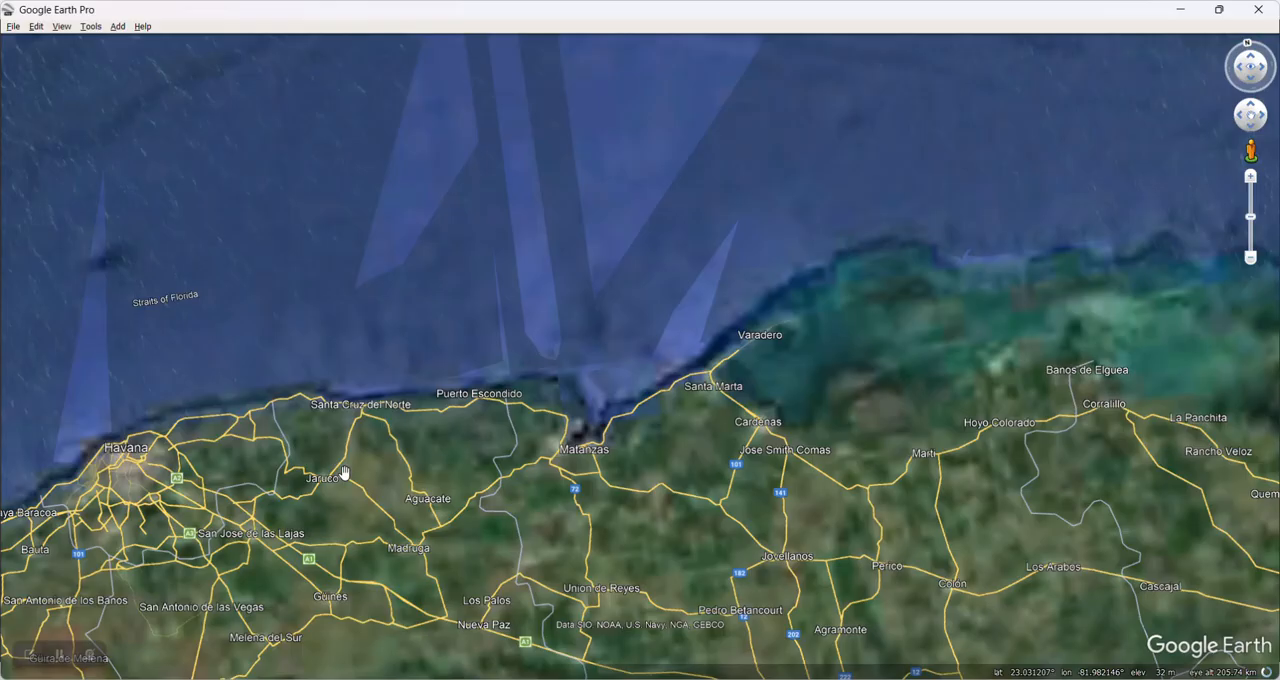
drag(500, 472, 1066, 394)
scroll(830, 388, up, 2)
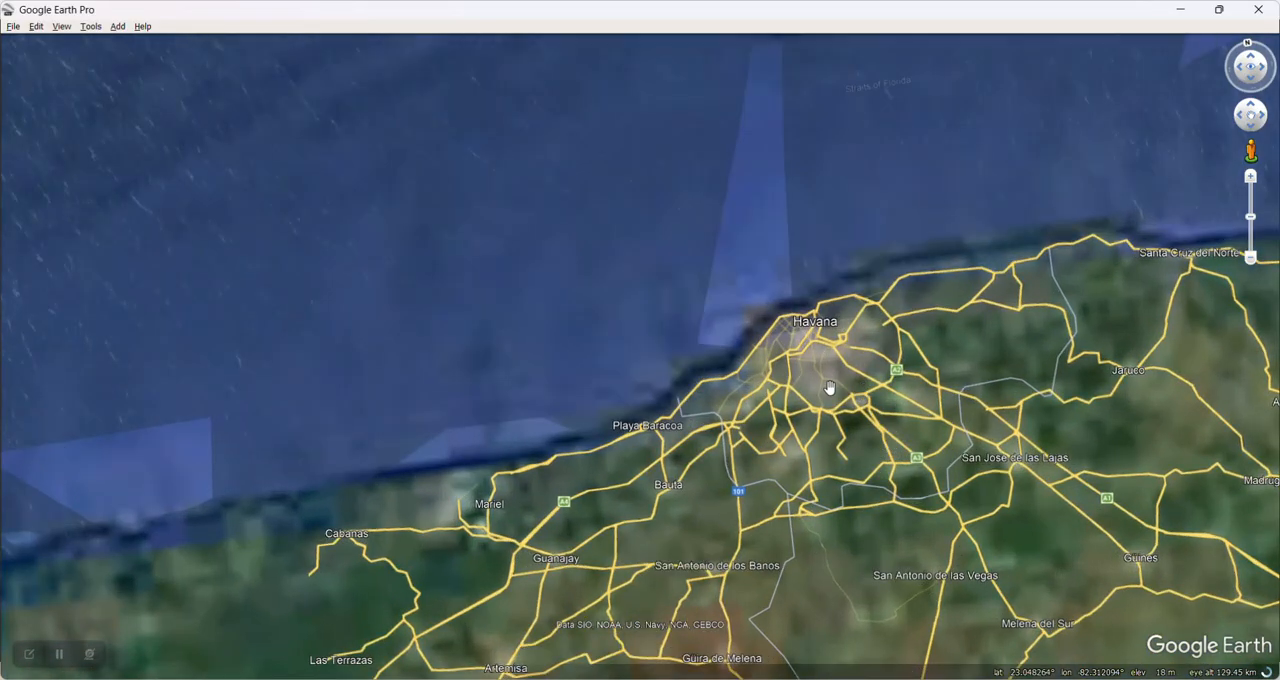
scroll(830, 388, up, 3)
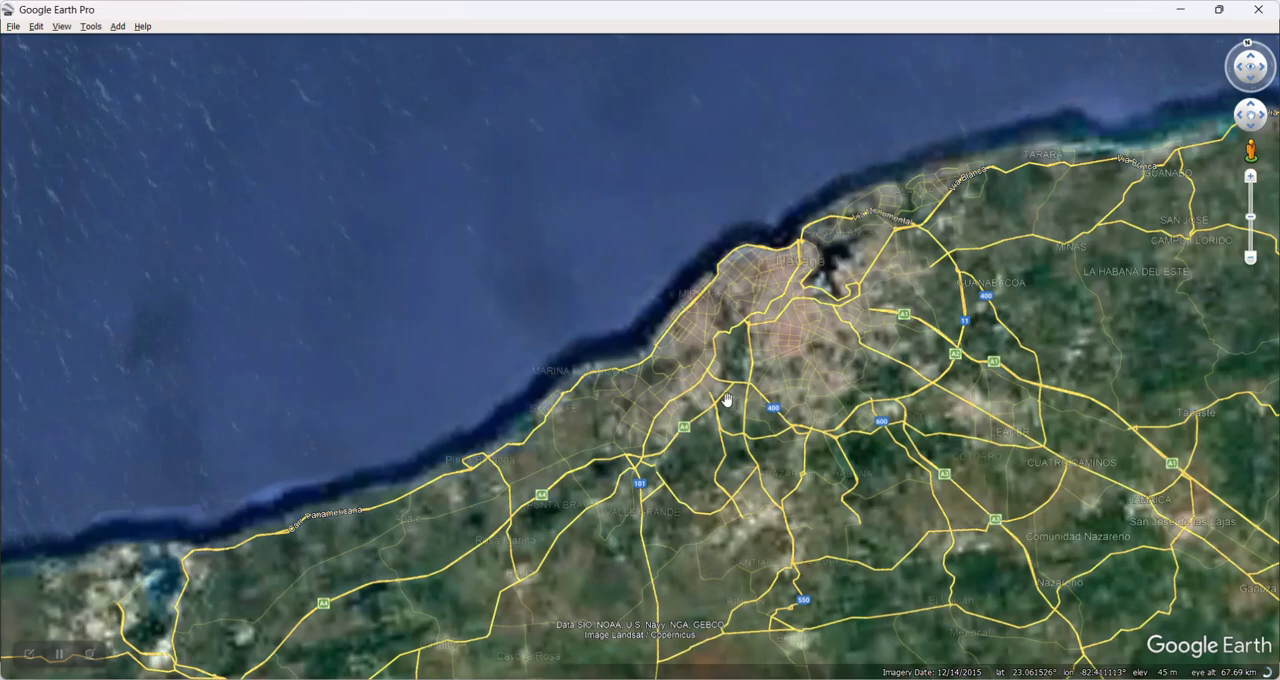
scroll(727, 400, up, 2)
scroll(880, 407, up, 5)
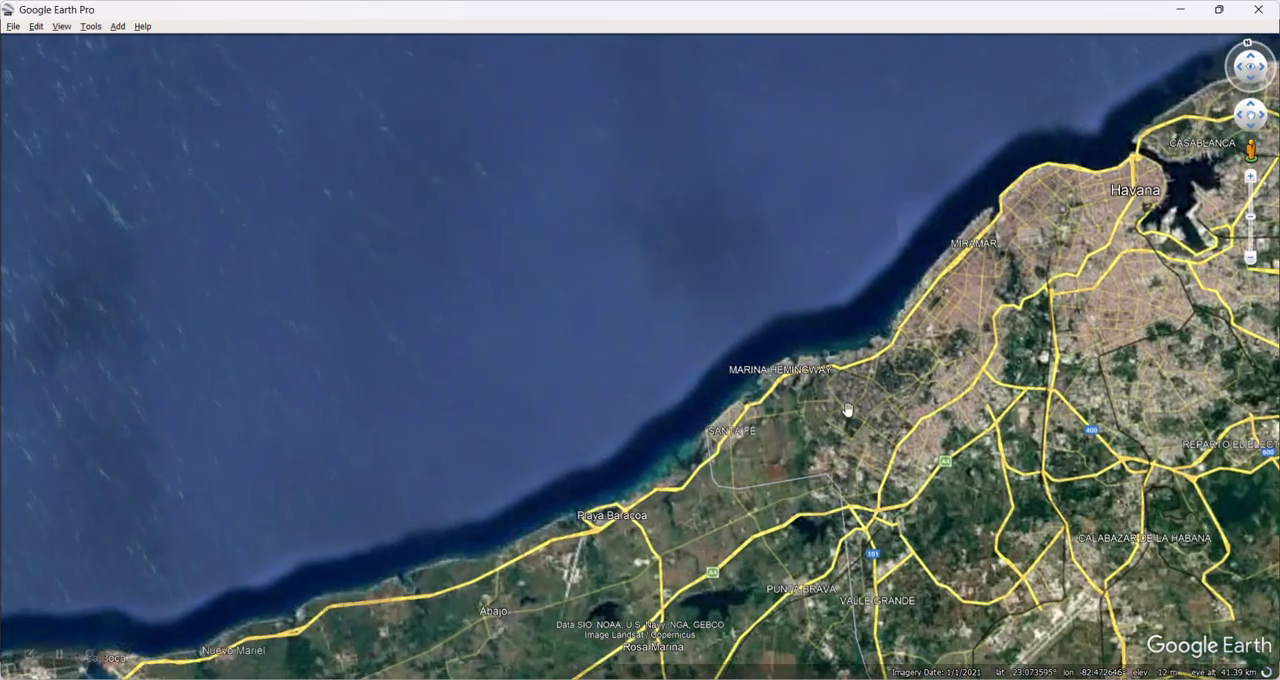
scroll(726, 397, up, 2)
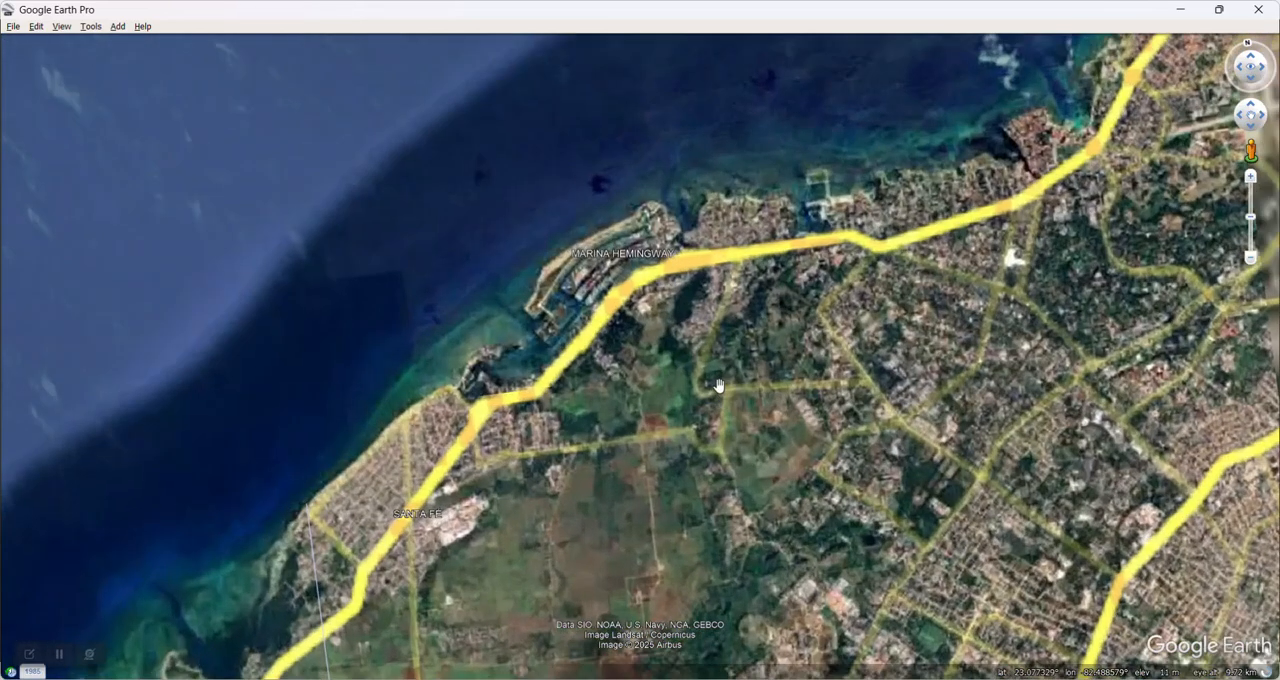
drag(721, 350, 711, 494)
scroll(705, 485, up, 2)
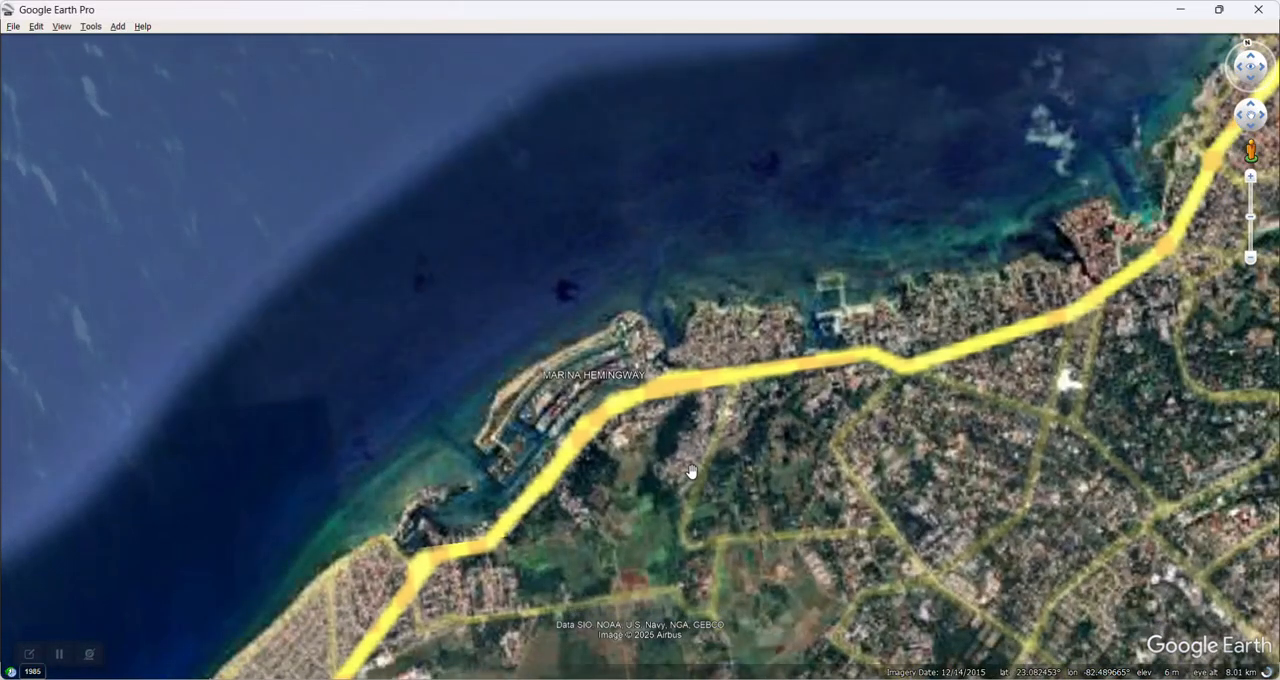
Step: Display the latitude/longitude grid over the marina area and reset the view so north points straight up
click(62, 27)
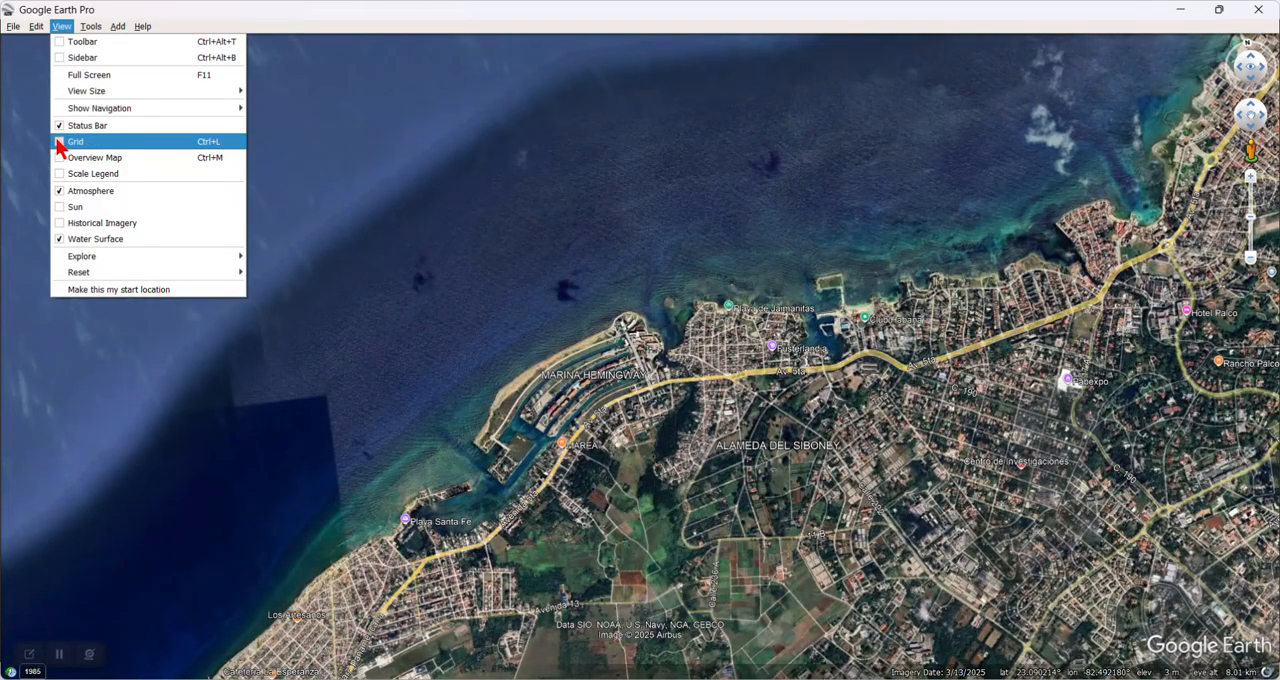
click(60, 142)
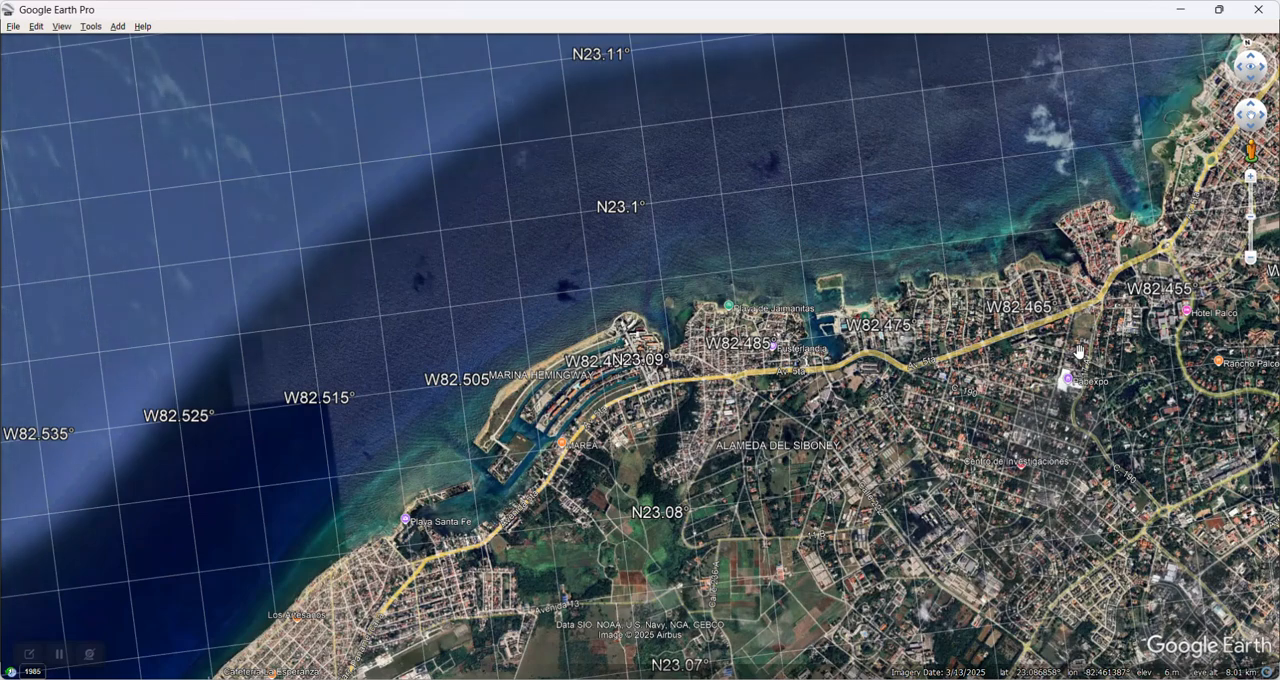
key(r)
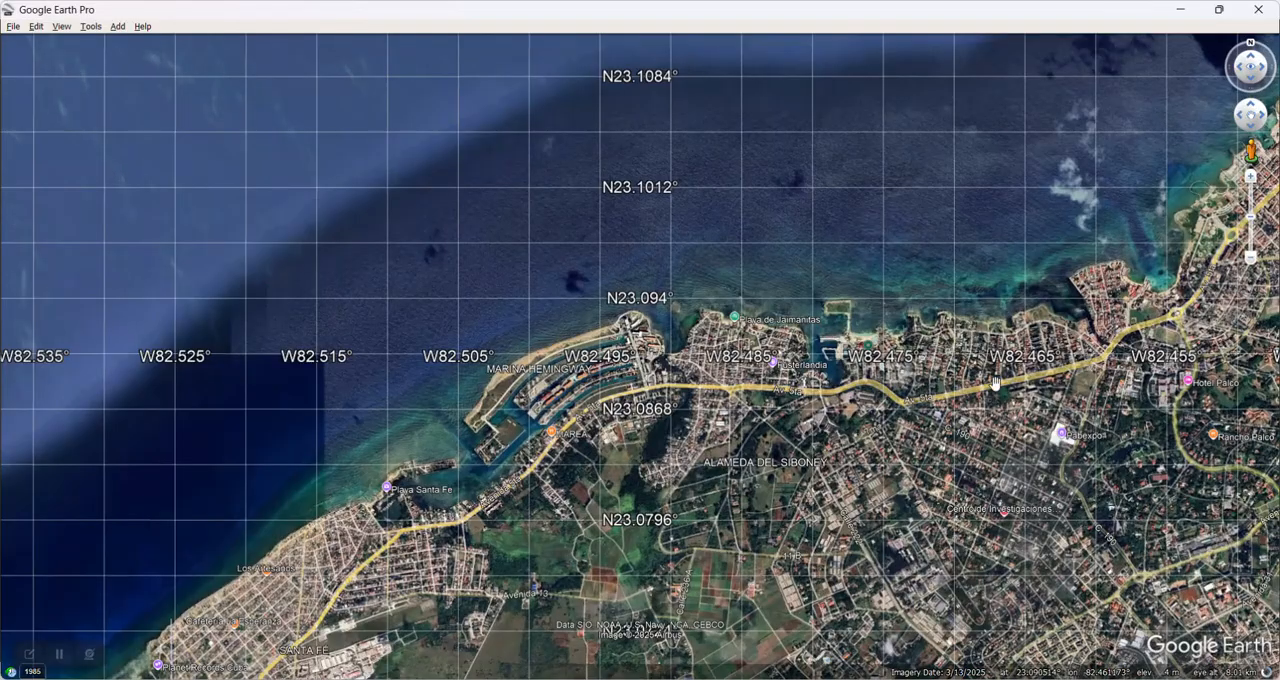
Step: Frame the canals and entrance channel of Marina Hemingway more closely and hide the latitude/longitude grid
scroll(912, 406, up, 4)
drag(623, 411, 1038, 395)
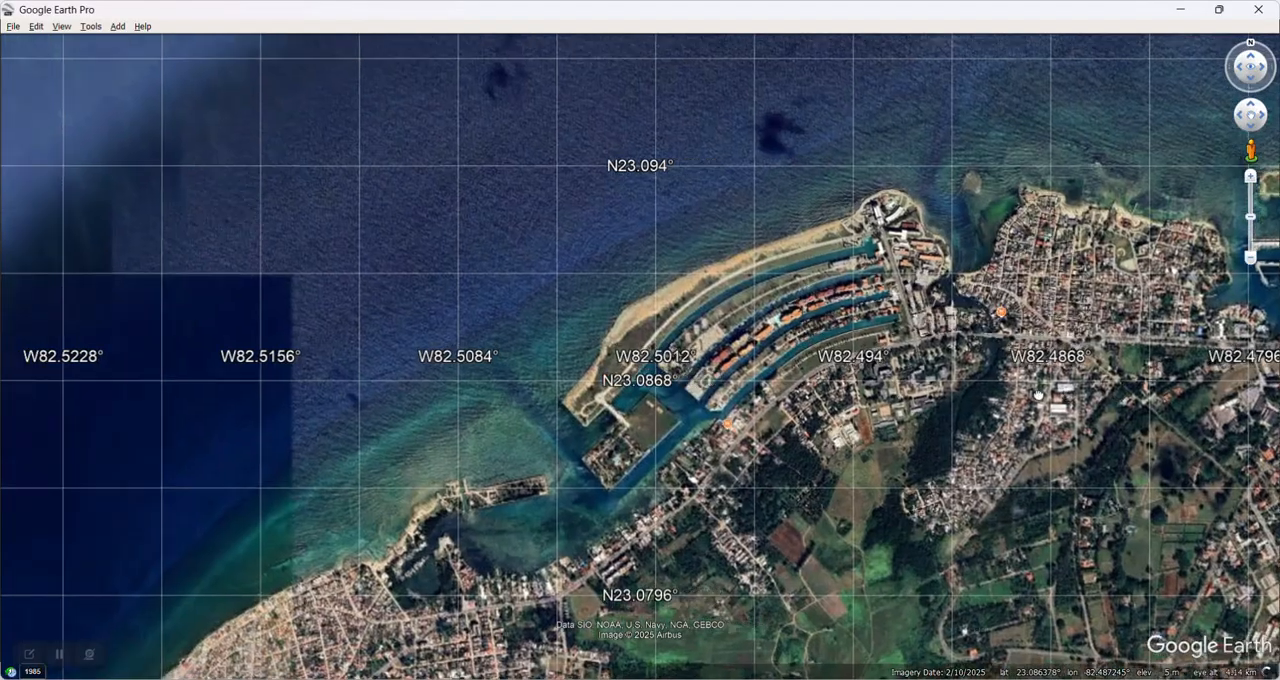
scroll(750, 405, up, 3)
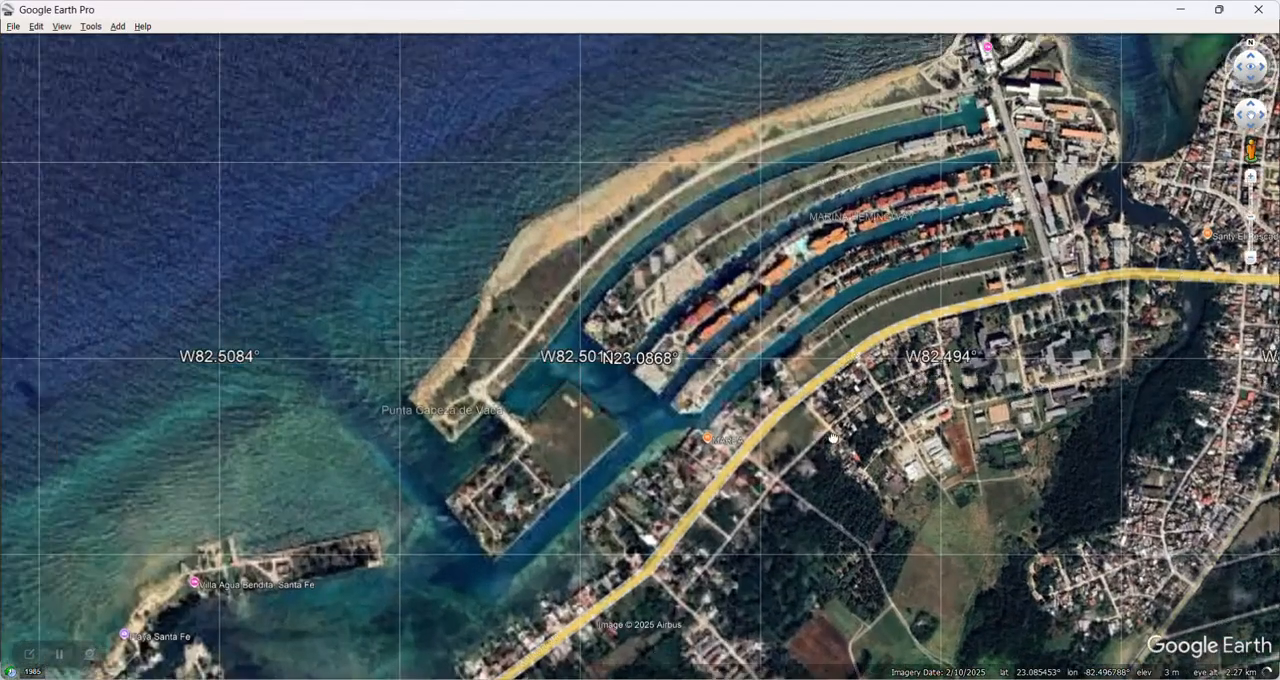
drag(833, 438, 856, 458)
scroll(767, 462, up, 2)
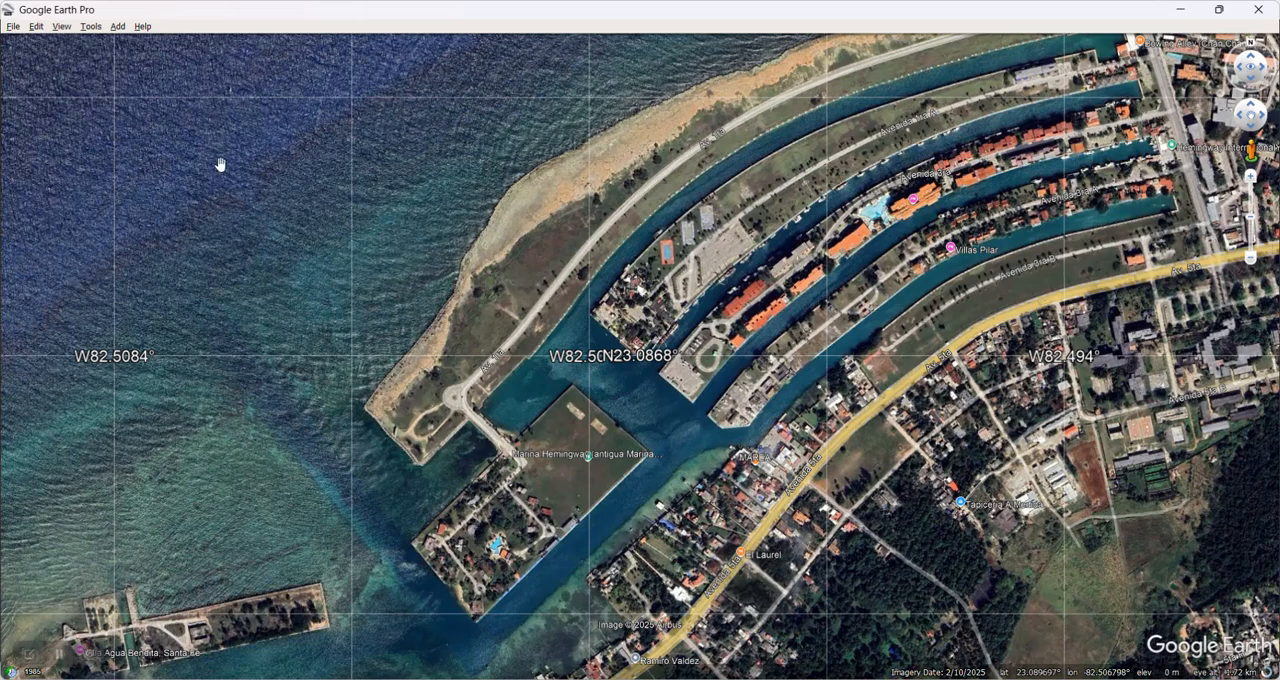
click(62, 27)
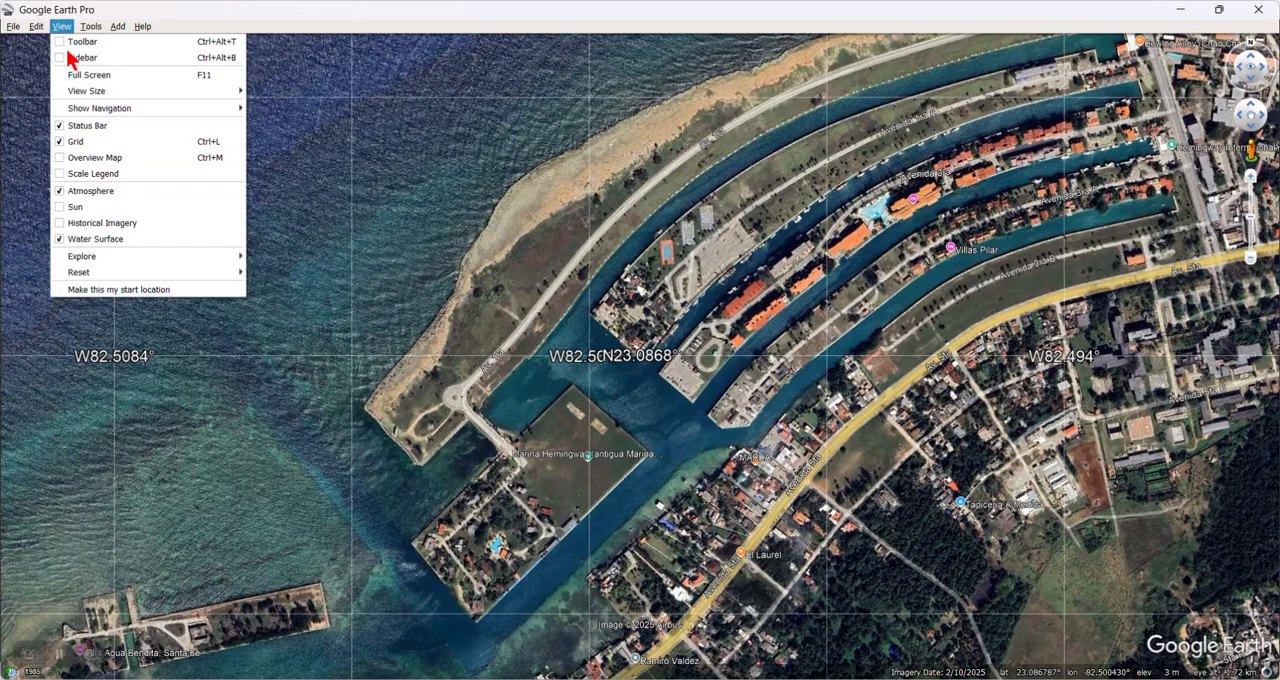
click(64, 142)
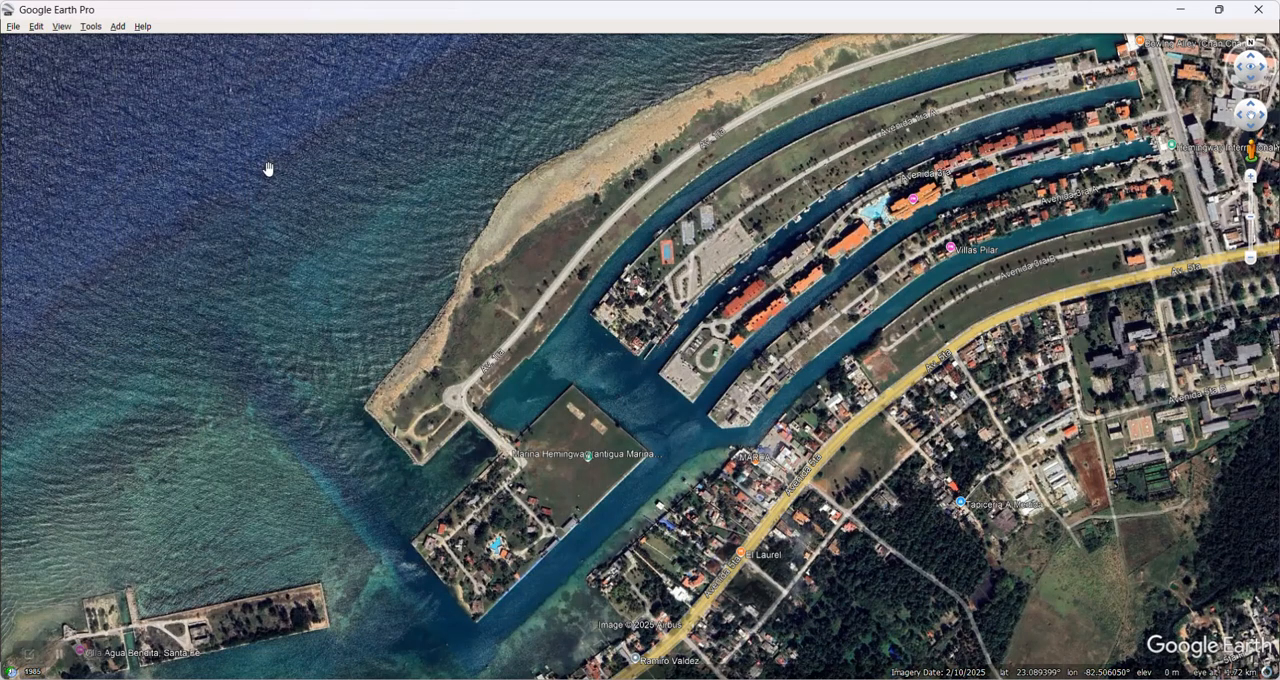
Step: Show the sidebar to examine the enabled map layers and hide it again
click(62, 30)
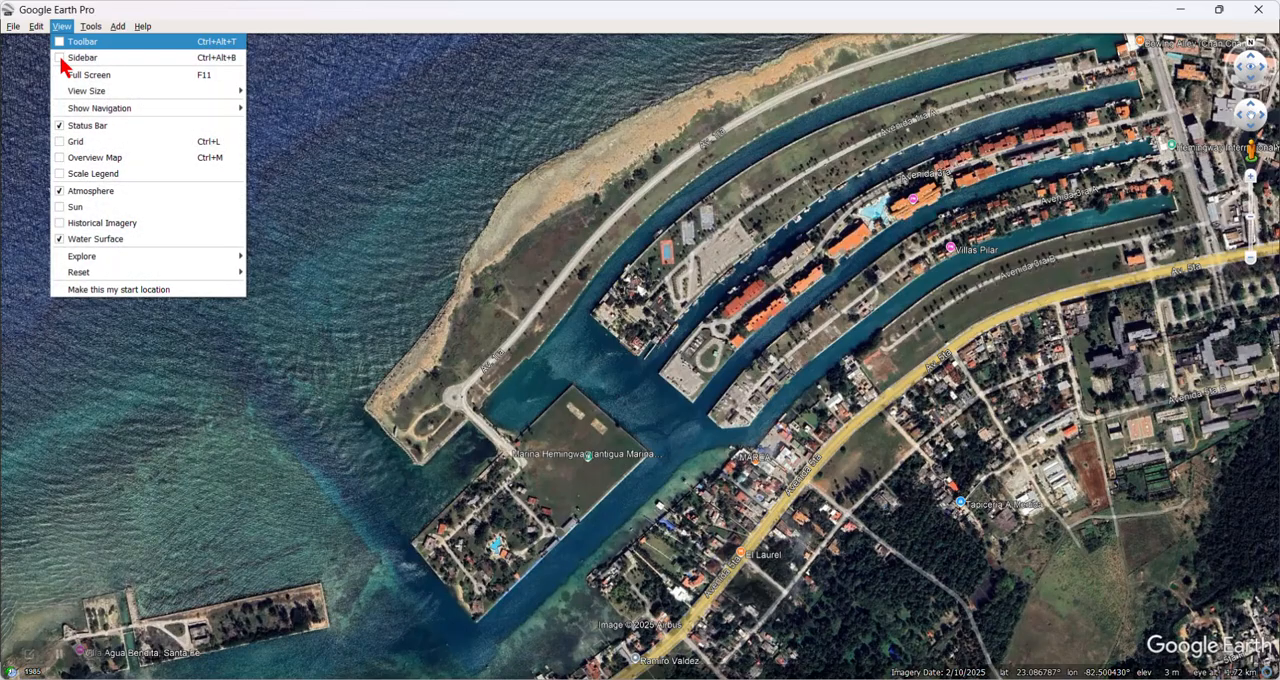
click(72, 59)
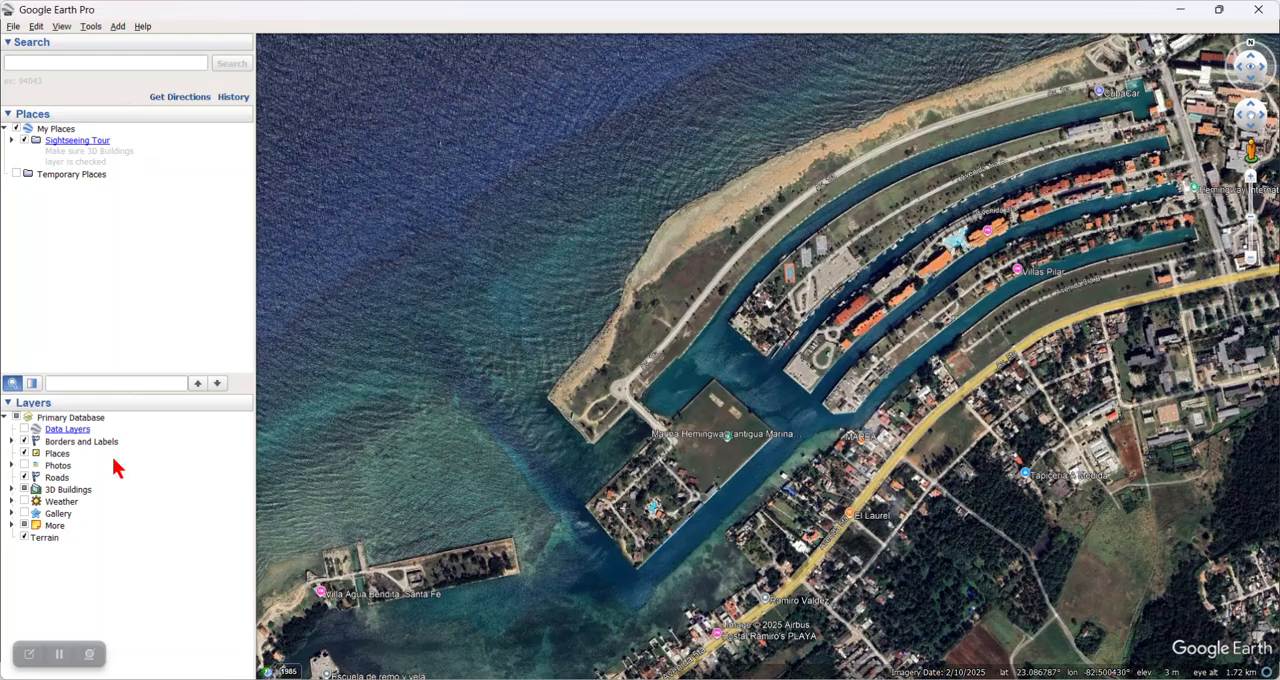
click(59, 27)
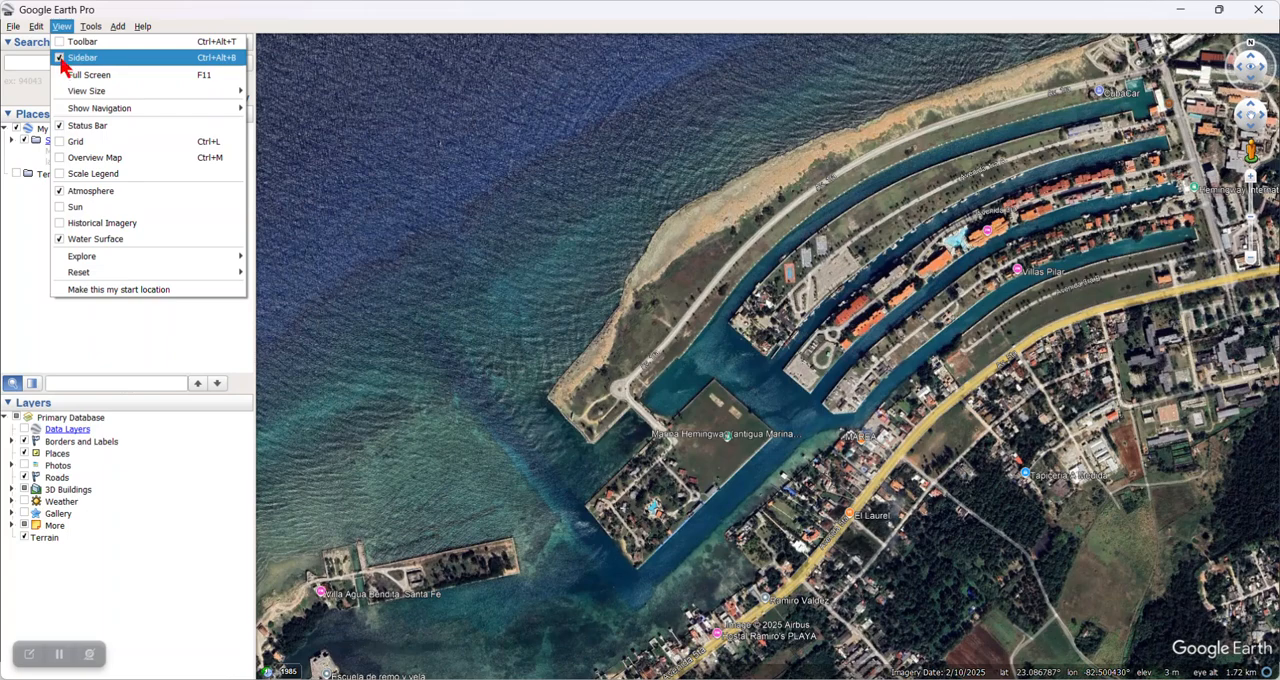
click(66, 58)
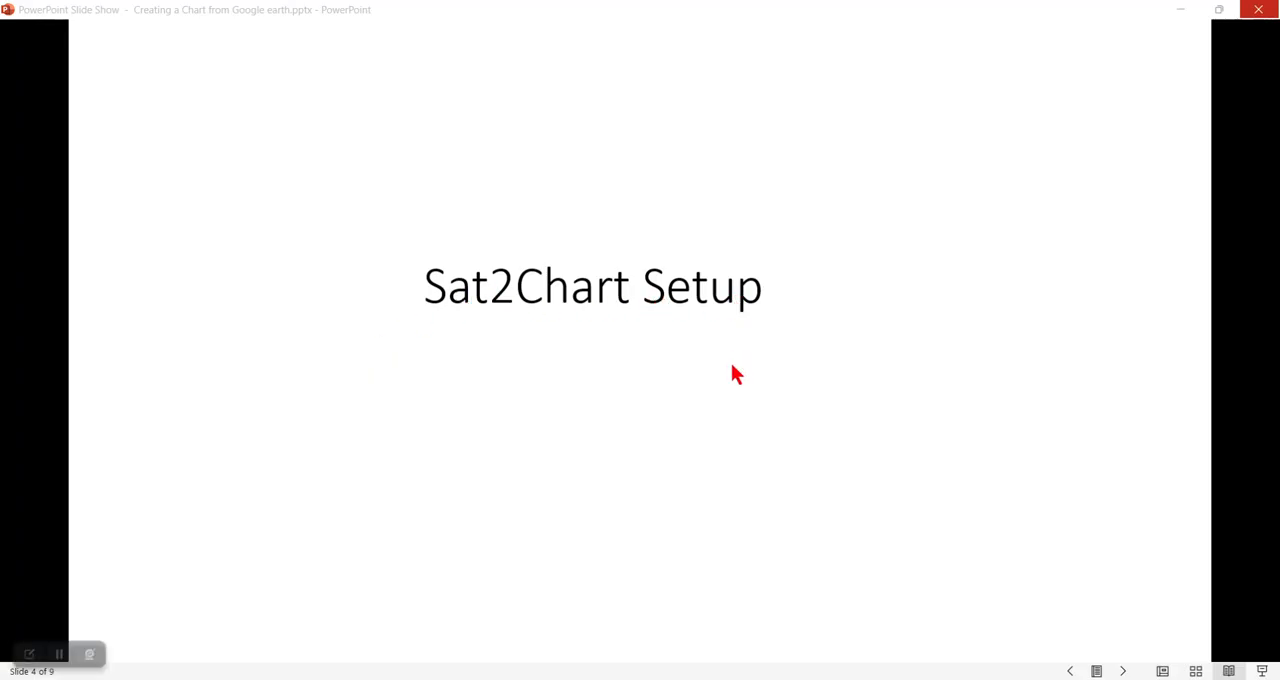
Step: Switch to Sat2Chart and set it to create a Kap chart from Google Earth
click(722, 679)
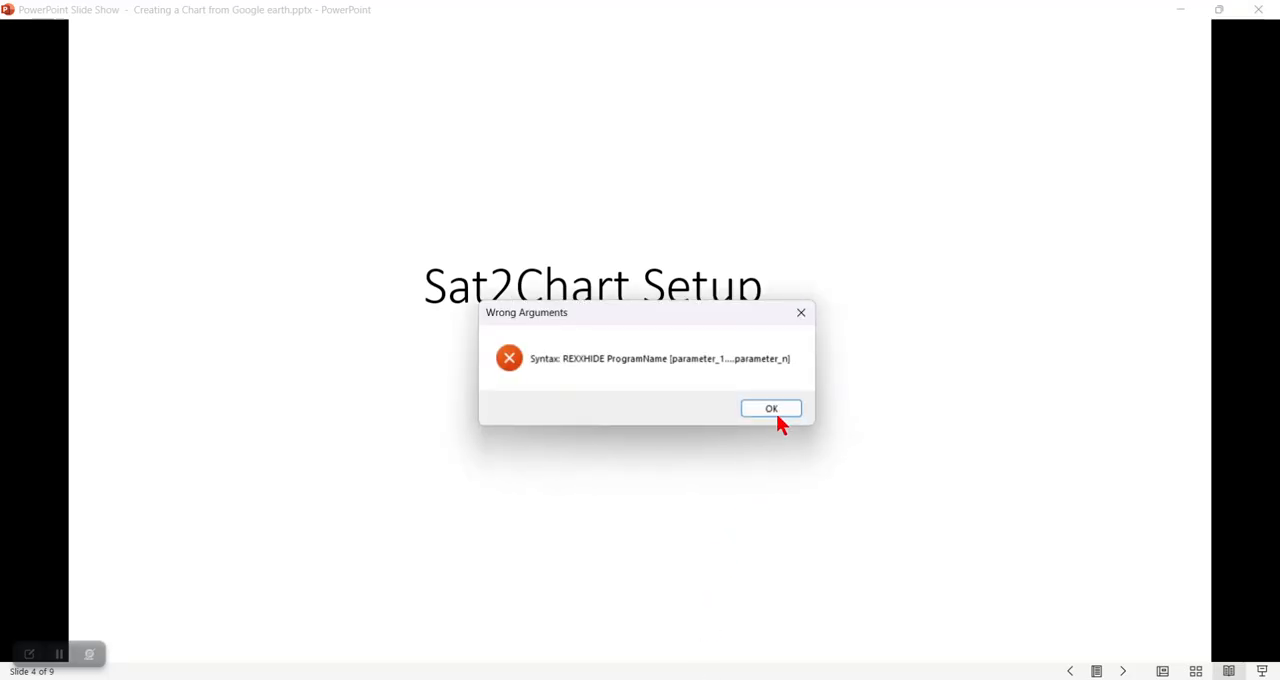
click(800, 315)
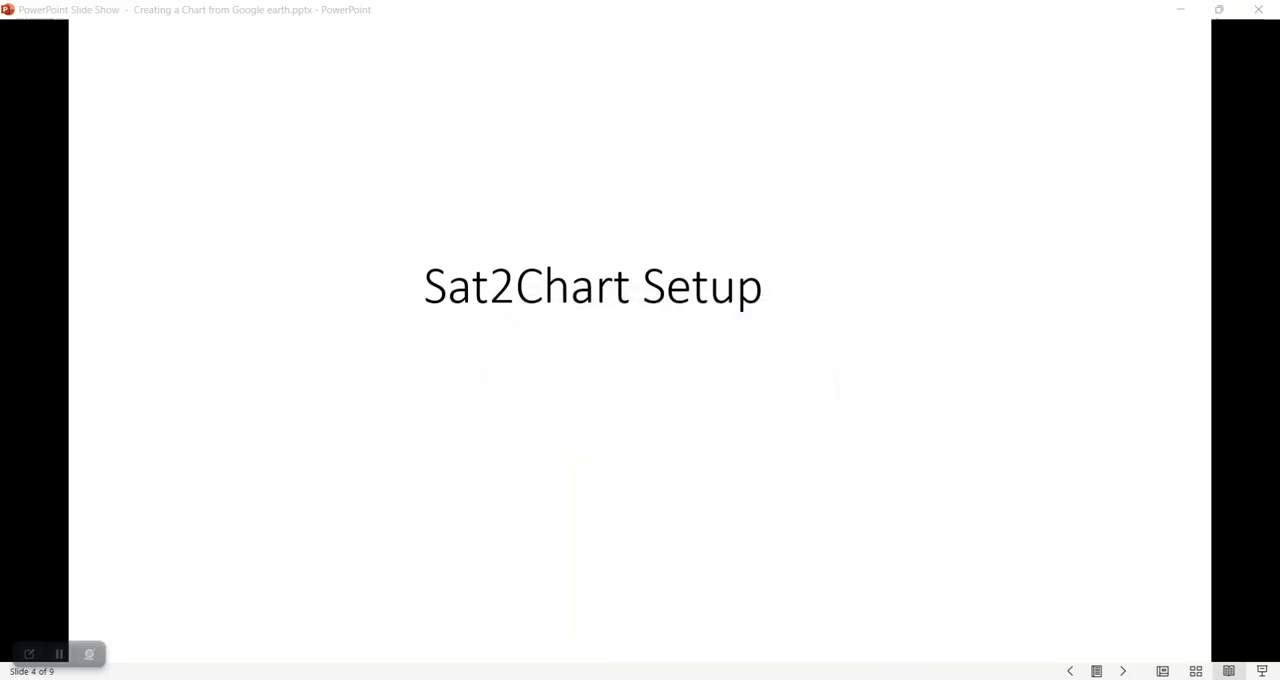
mouse_move(947, 679)
click(947, 615)
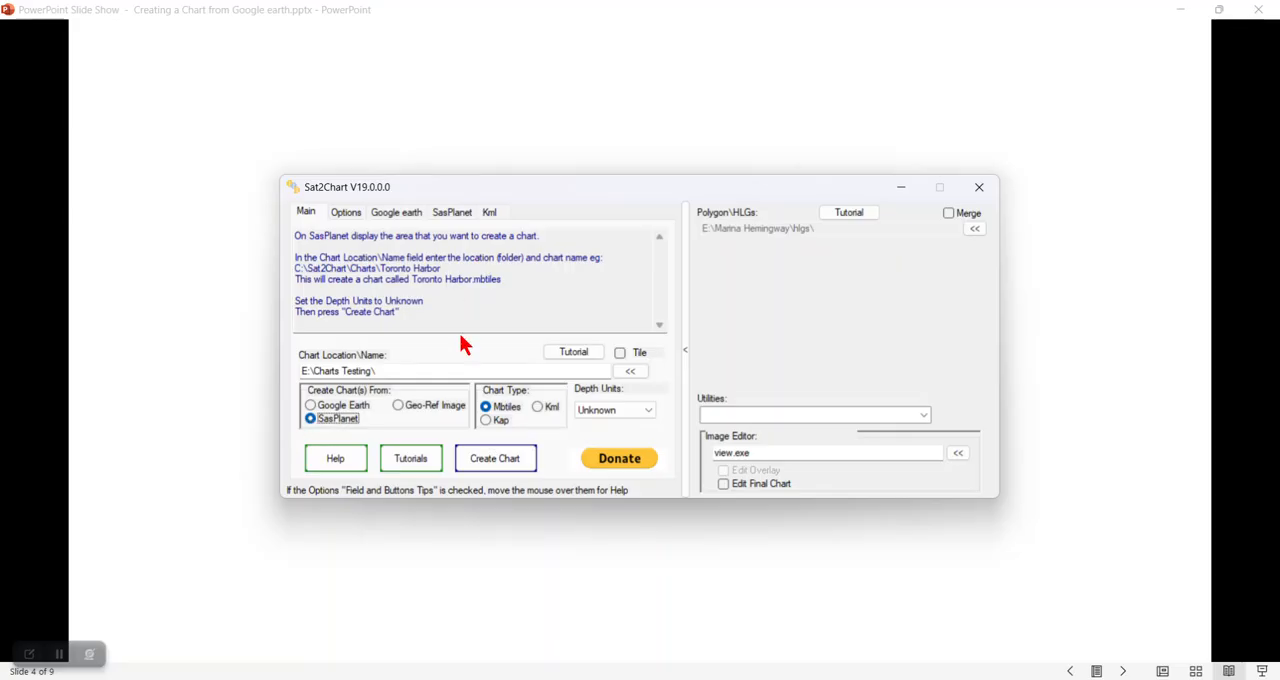
click(311, 405)
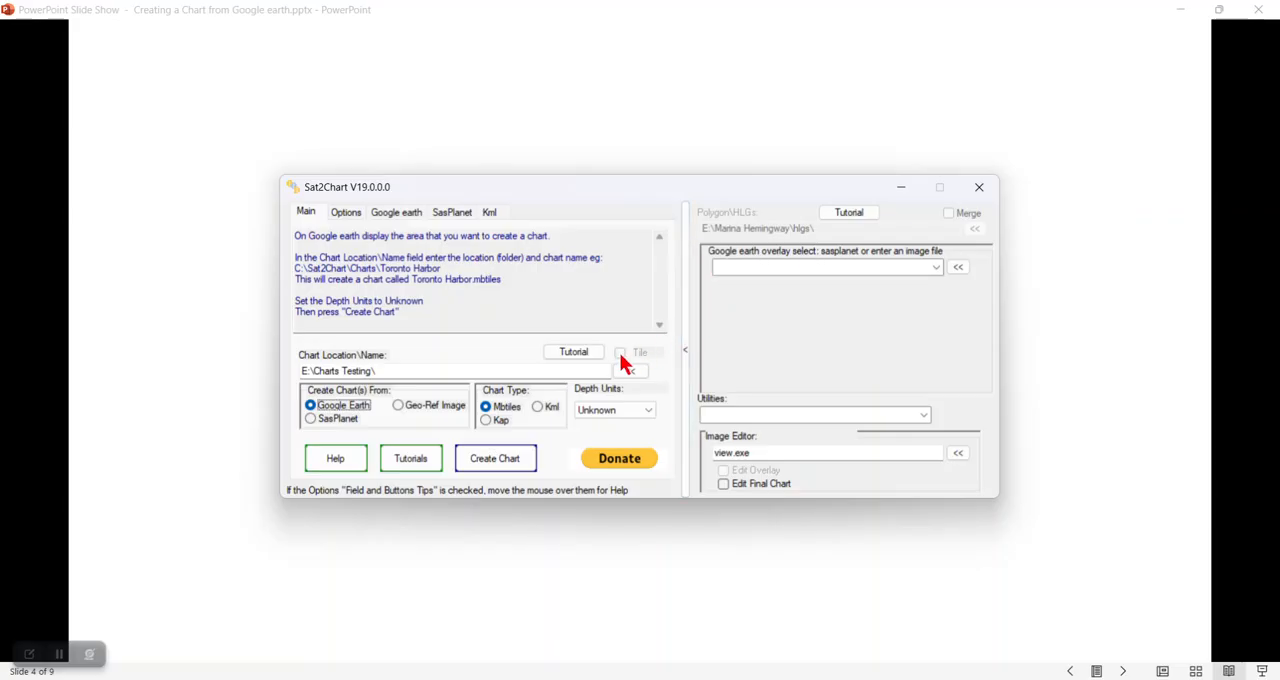
click(486, 420)
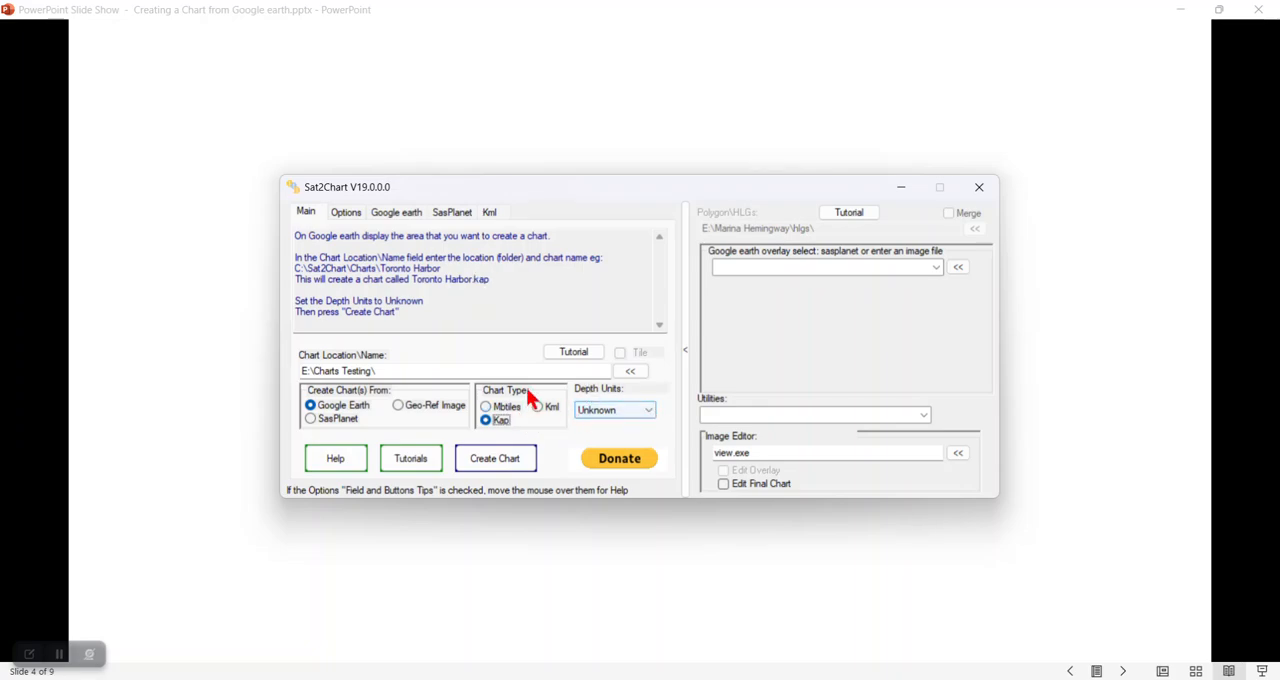
Step: Raise the typing delay in Sat2Chart's Google Earth options and return to the main chart settings
click(396, 214)
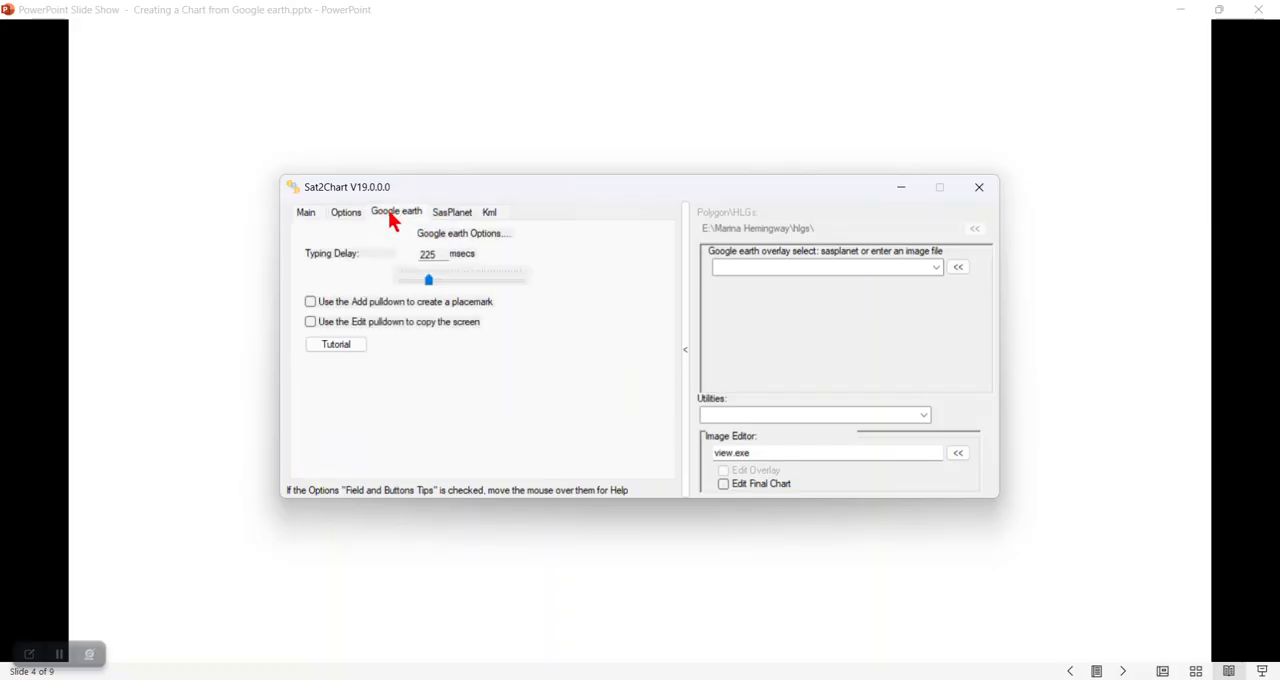
click(428, 281)
drag(427, 282, 442, 282)
click(422, 281)
click(445, 284)
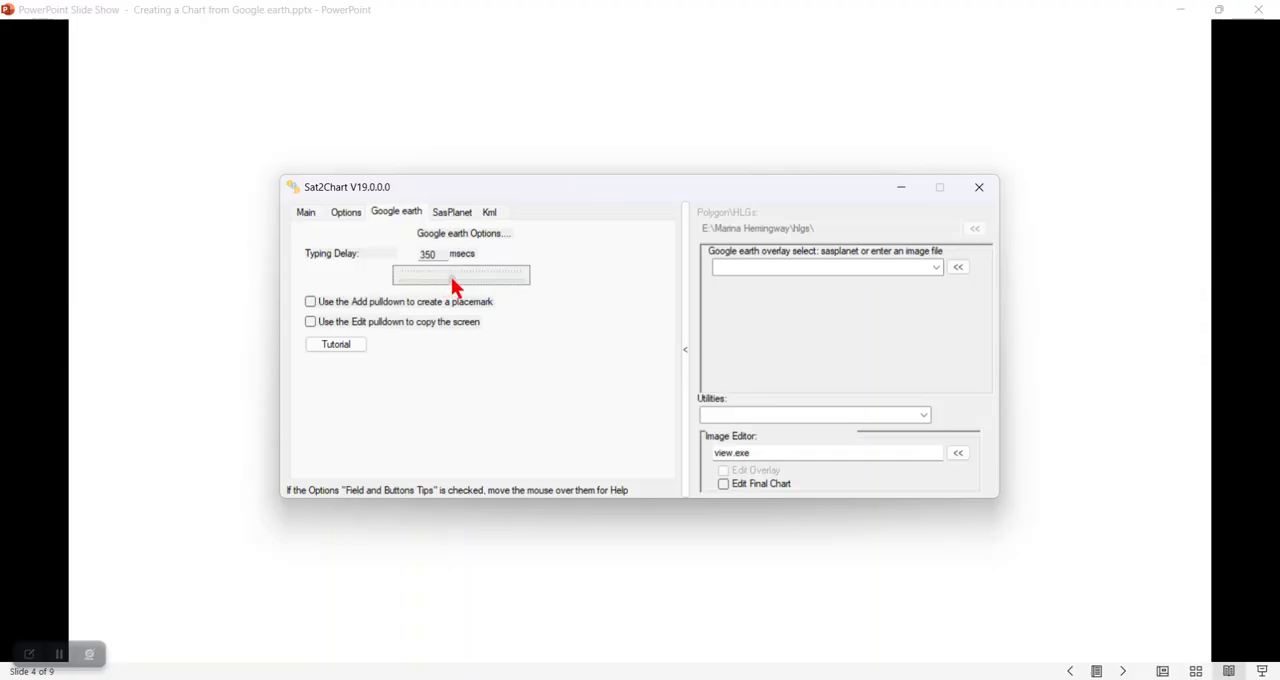
click(452, 282)
drag(454, 281, 457, 281)
click(466, 283)
click(306, 214)
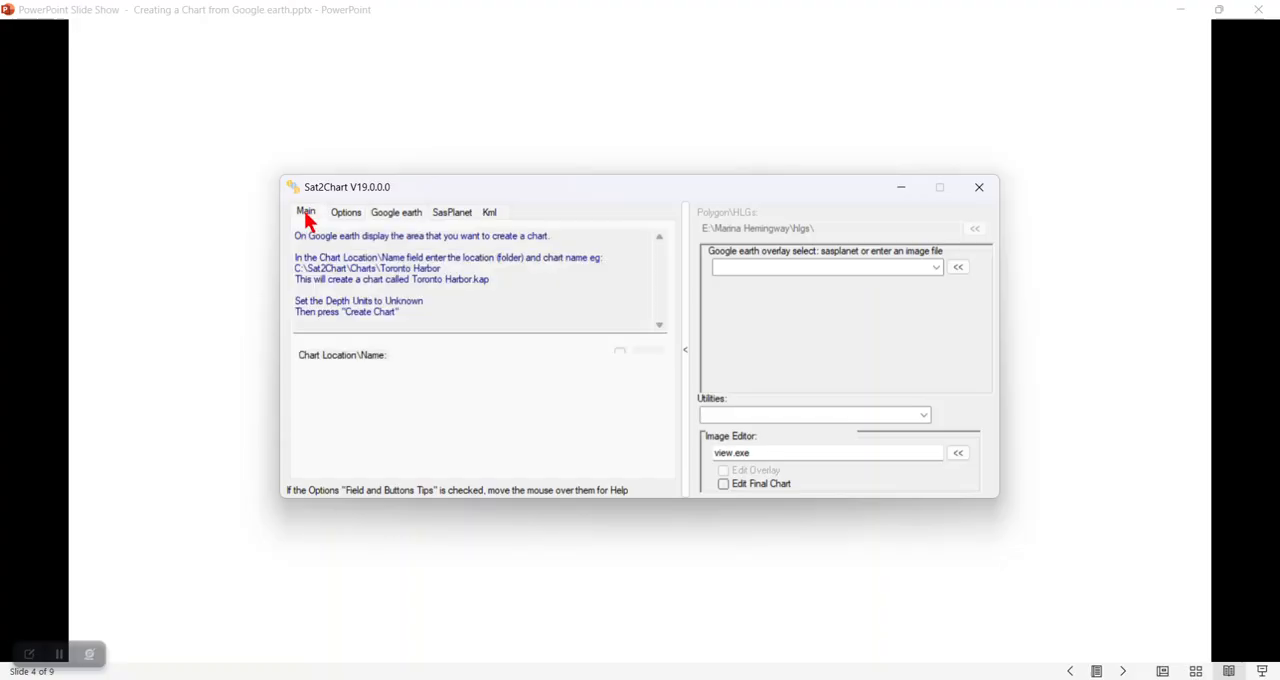
Step: Display the Marina Hemingway view in Google Earth Pro and bring Sat2Chart up in front of it
drag(297, 237, 550, 237)
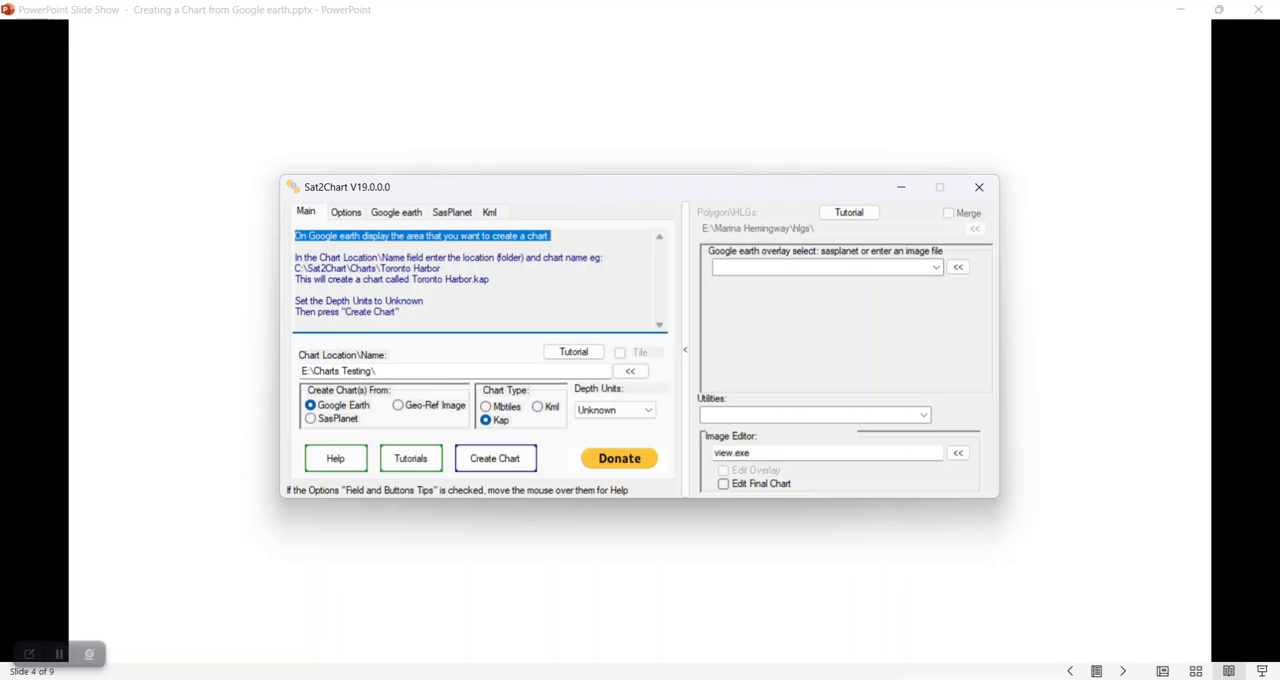
click(920, 620)
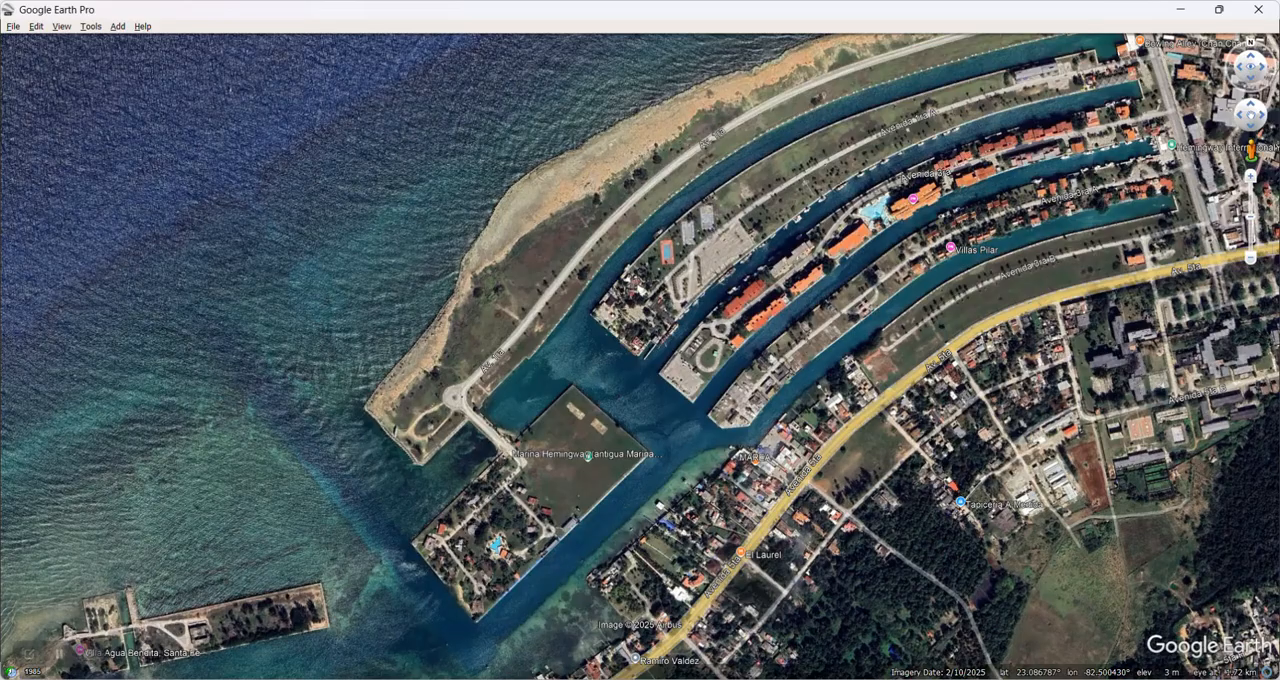
click(943, 660)
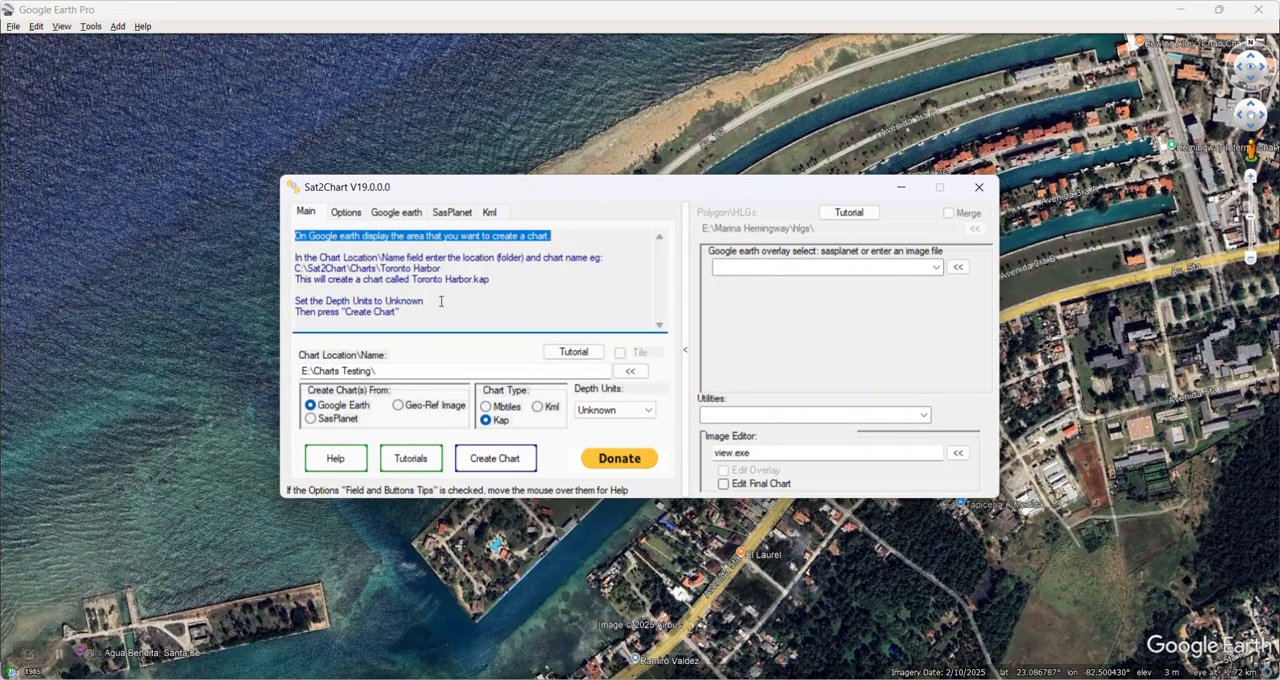
Step: Set the chart location and name to E:\Charts Testing\Marina Hemingway
click(378, 371)
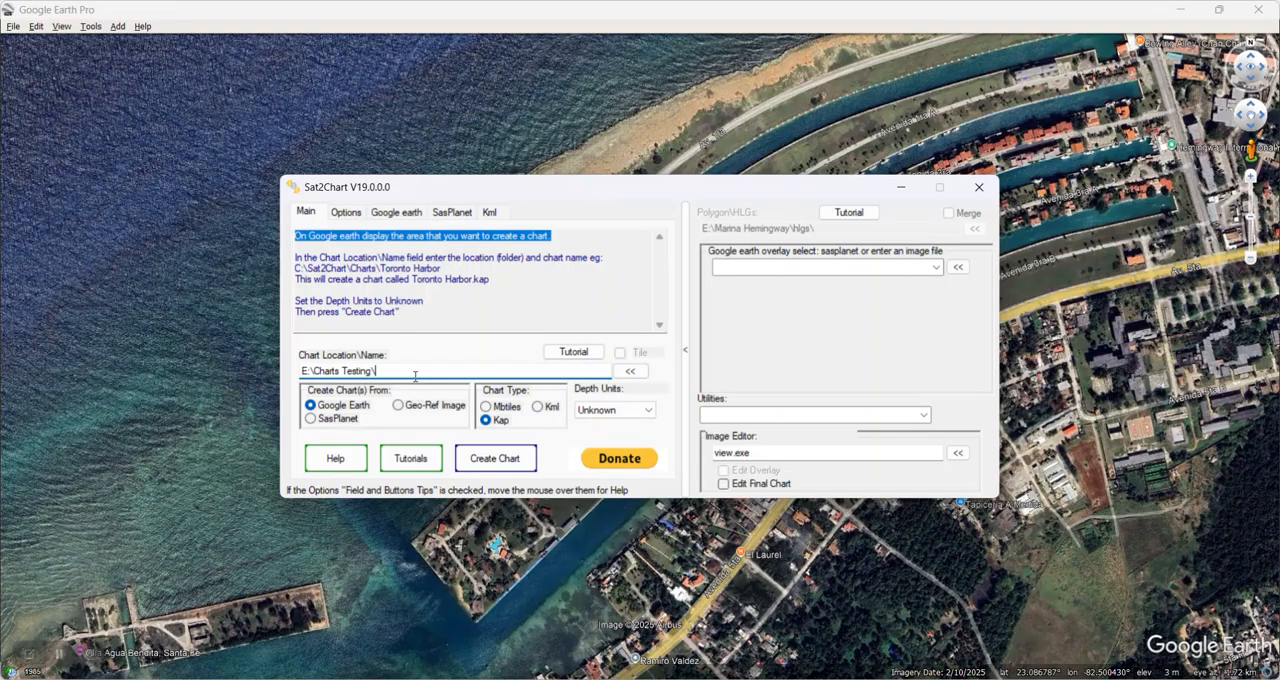
text(N)
key(BackSpace)
text(M)
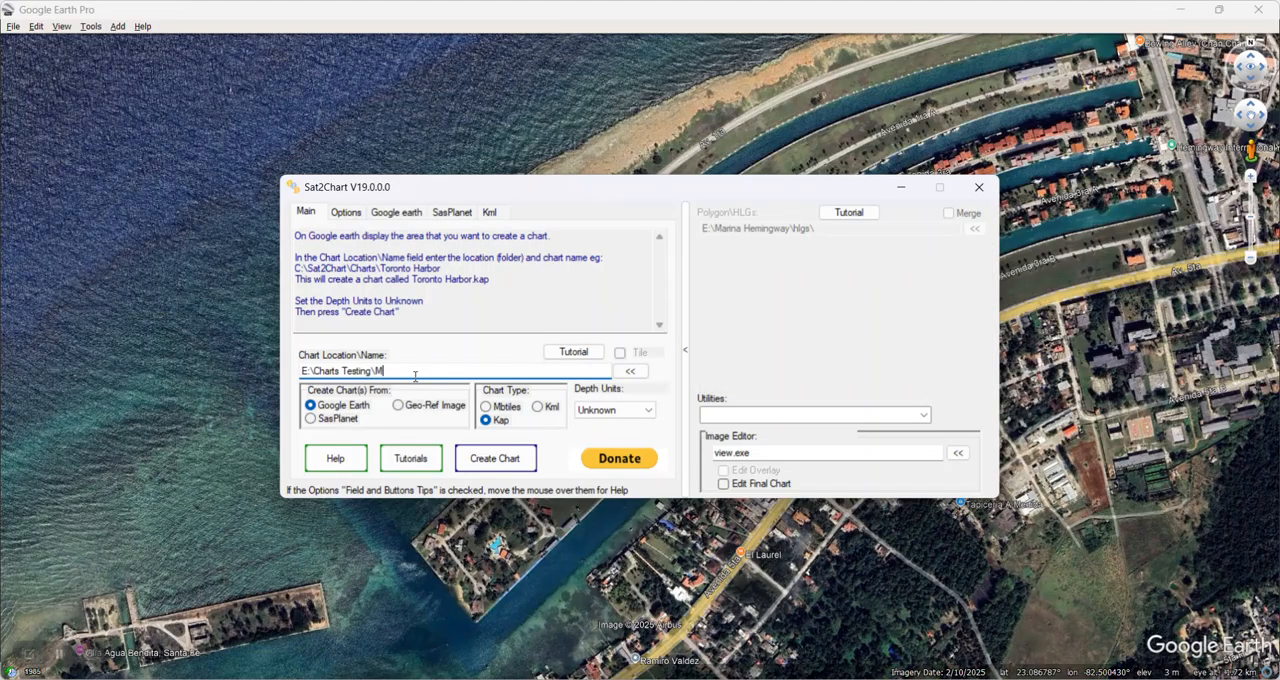
text(arina)
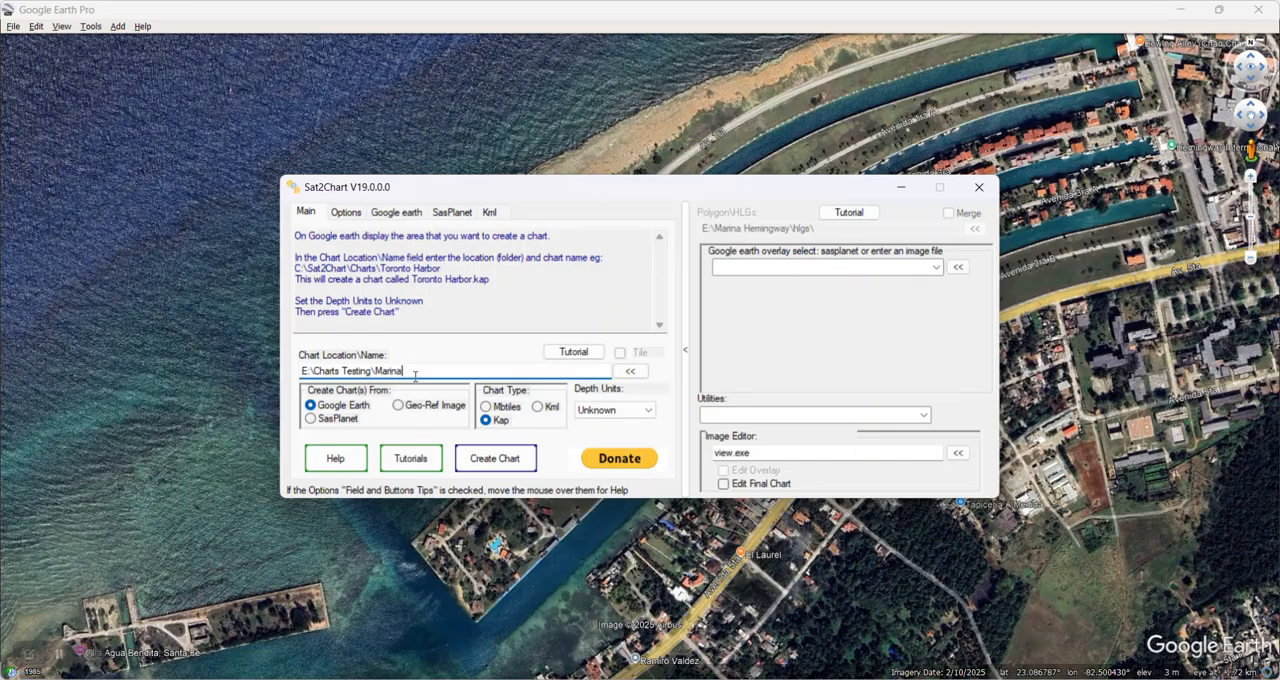
text( Hemingway)
Step: Check the marina view in Google Earth Pro once more and start creating the chart in Sat2Chart
click(184, 194)
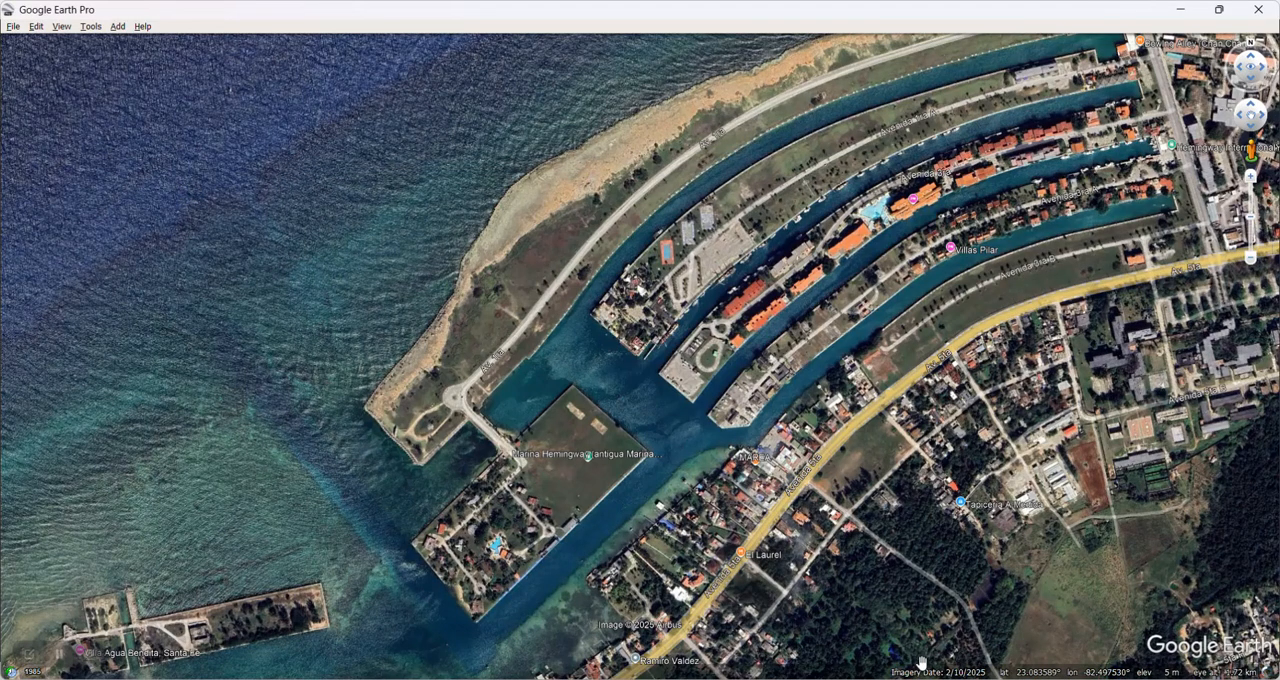
click(946, 678)
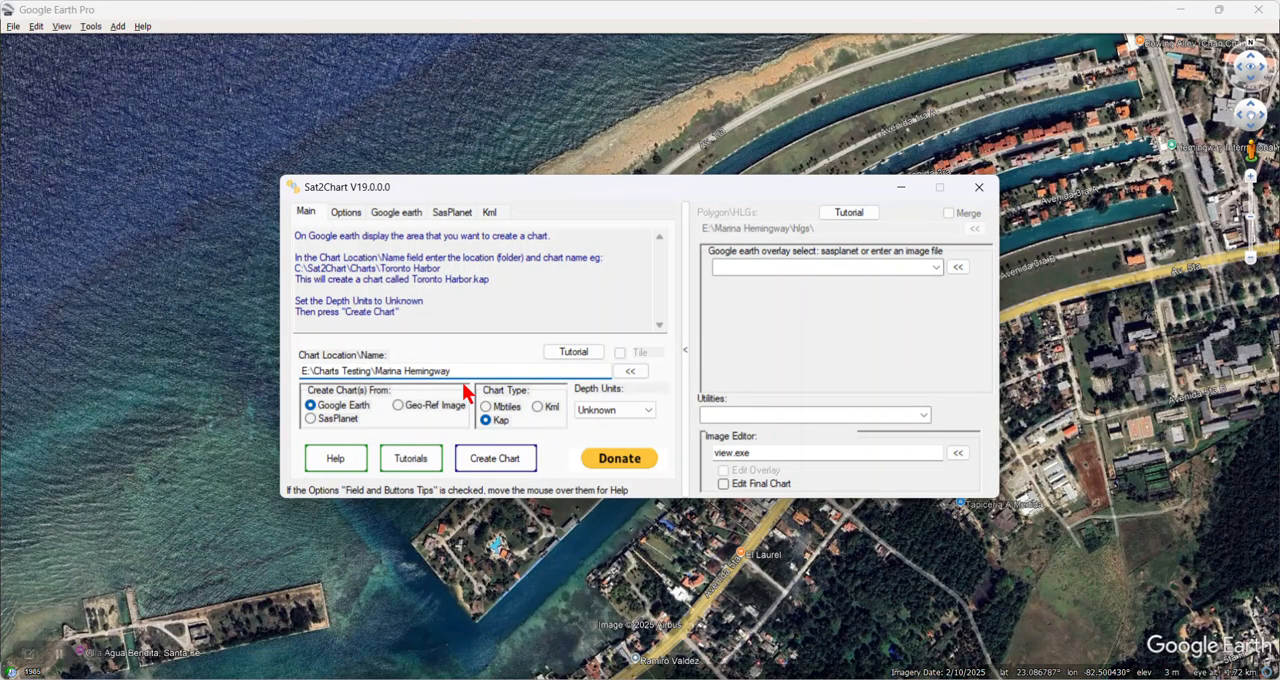
click(498, 460)
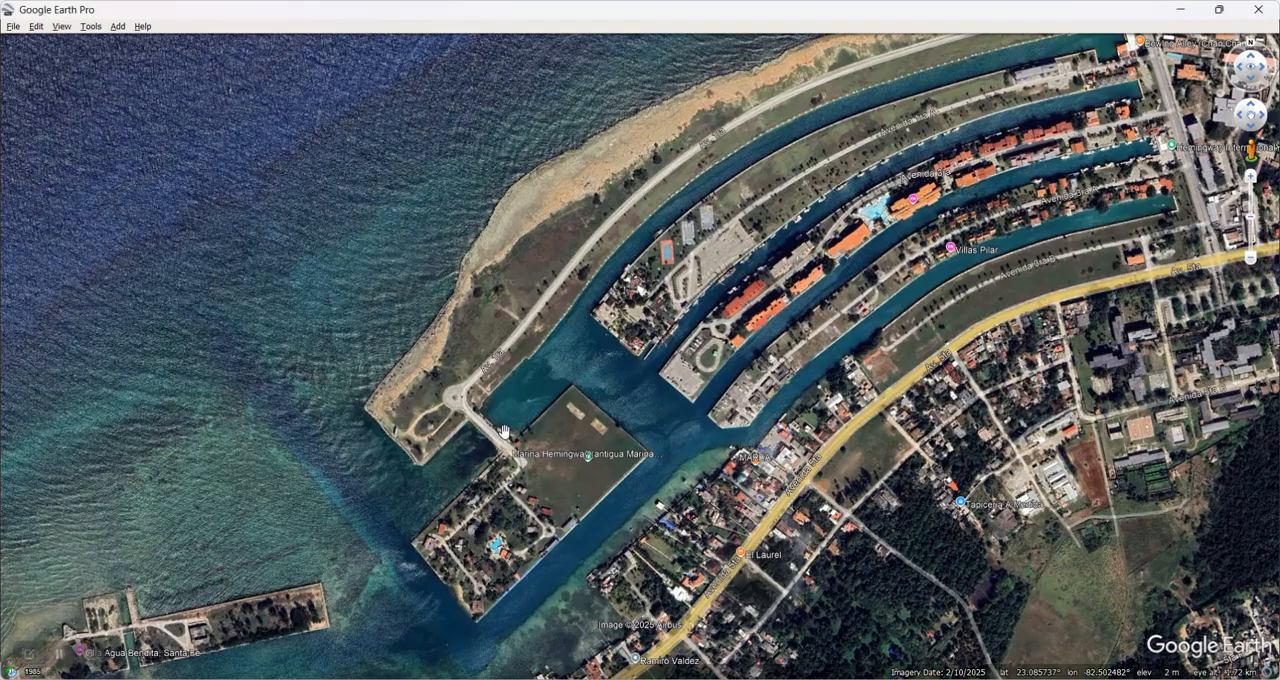
Step: Read the view's latitude, longitude and range from a new placemark at the view centre and discard the placemark
key(ctrl+shift+p)
key(Tab)
key(Tab)
key(Tab)
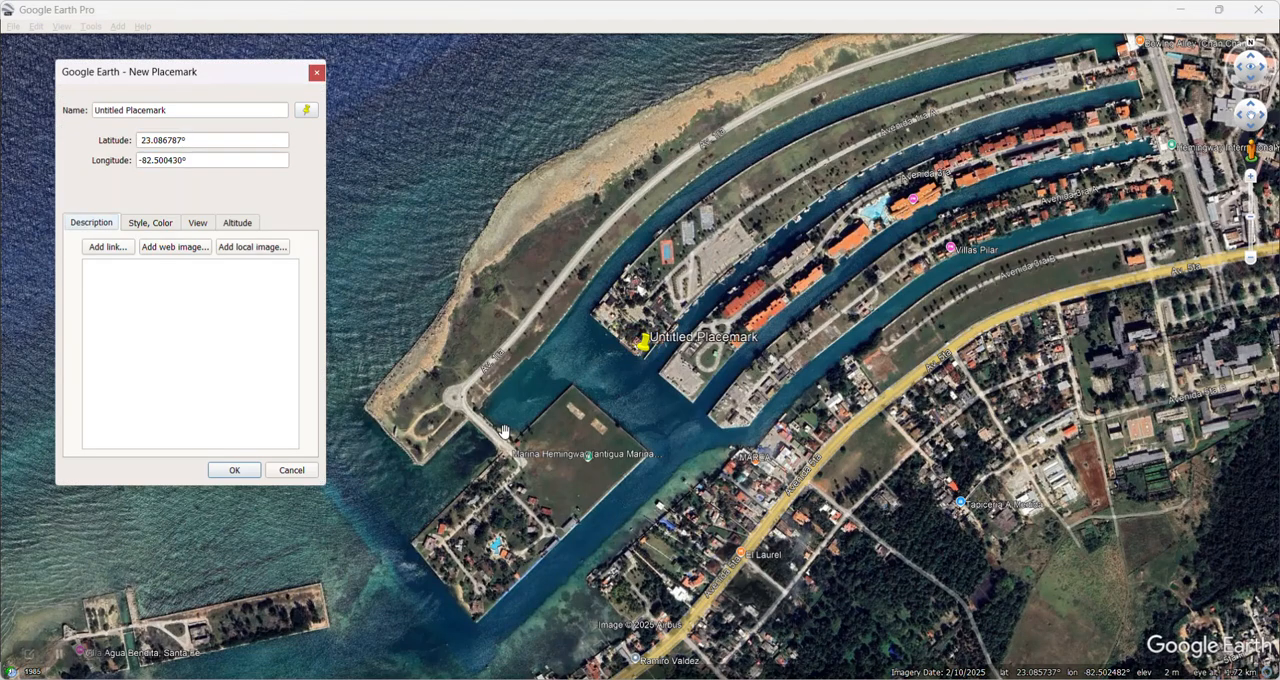
key(Right)
key(Right)
key(Tab)
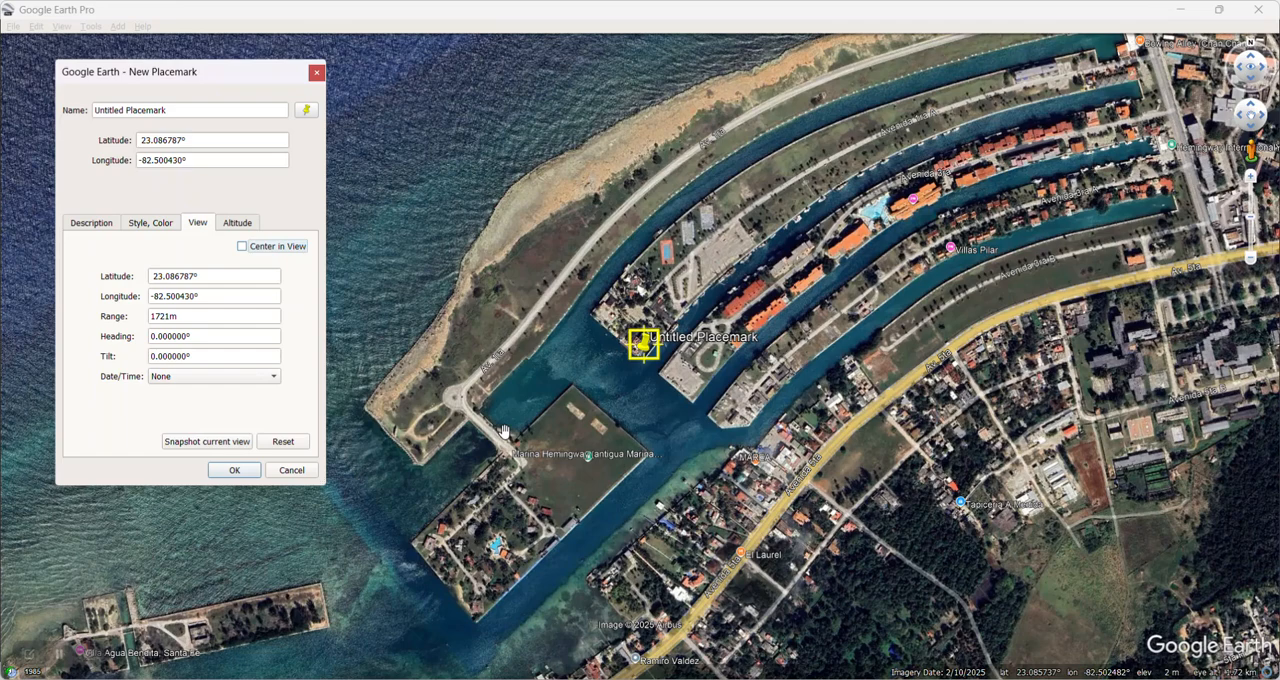
key(Tab)
key(Tab)
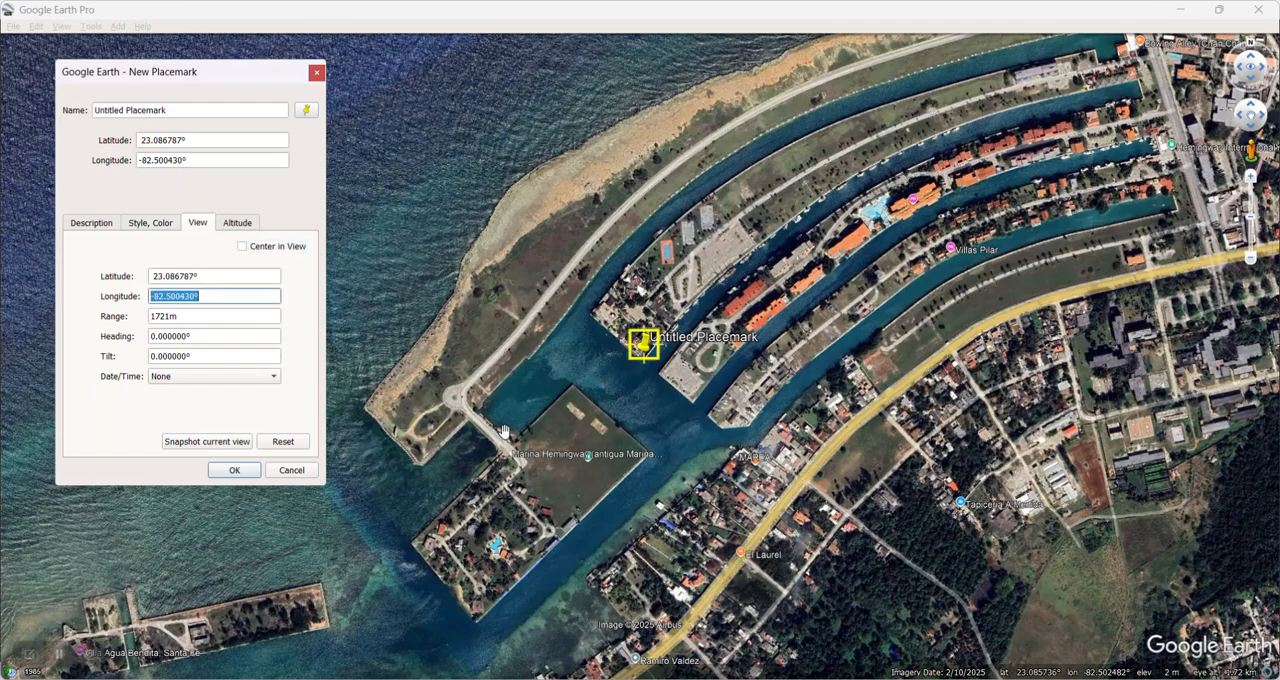
key(Tab)
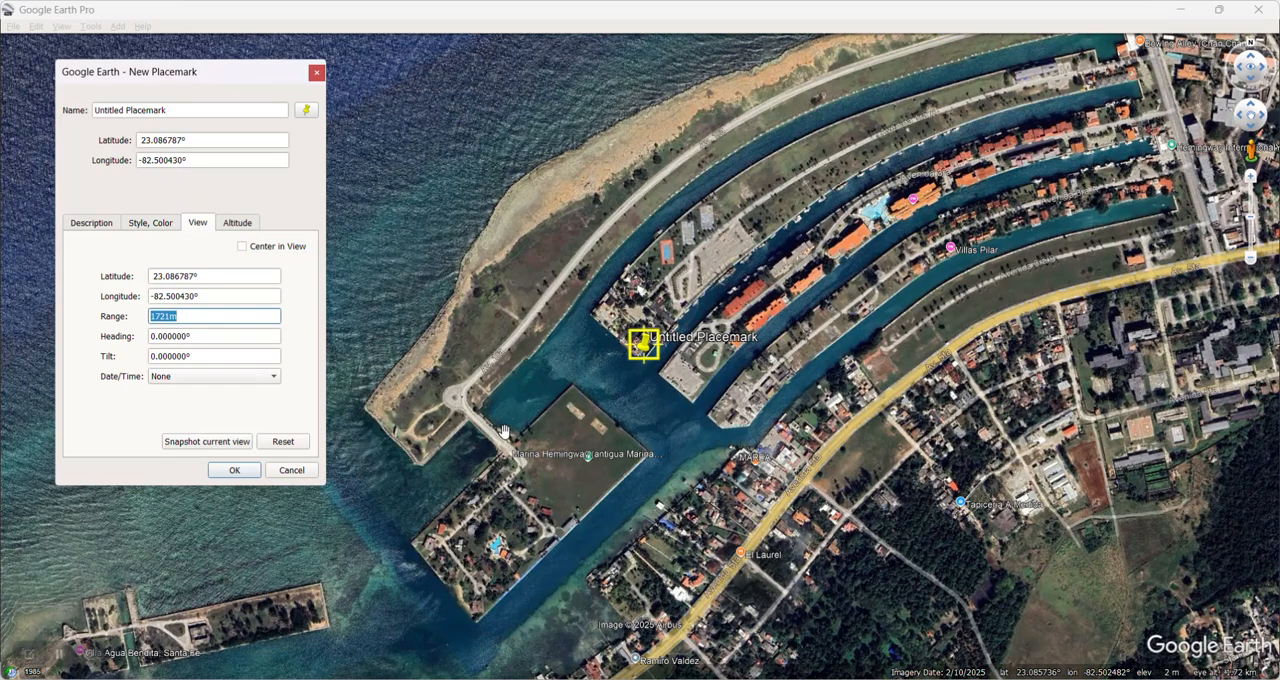
key(Escape)
Step: Briefly display the latitude/longitude grid over the marina, hide it again and return to Sat2Chart
key(ctrl+l)
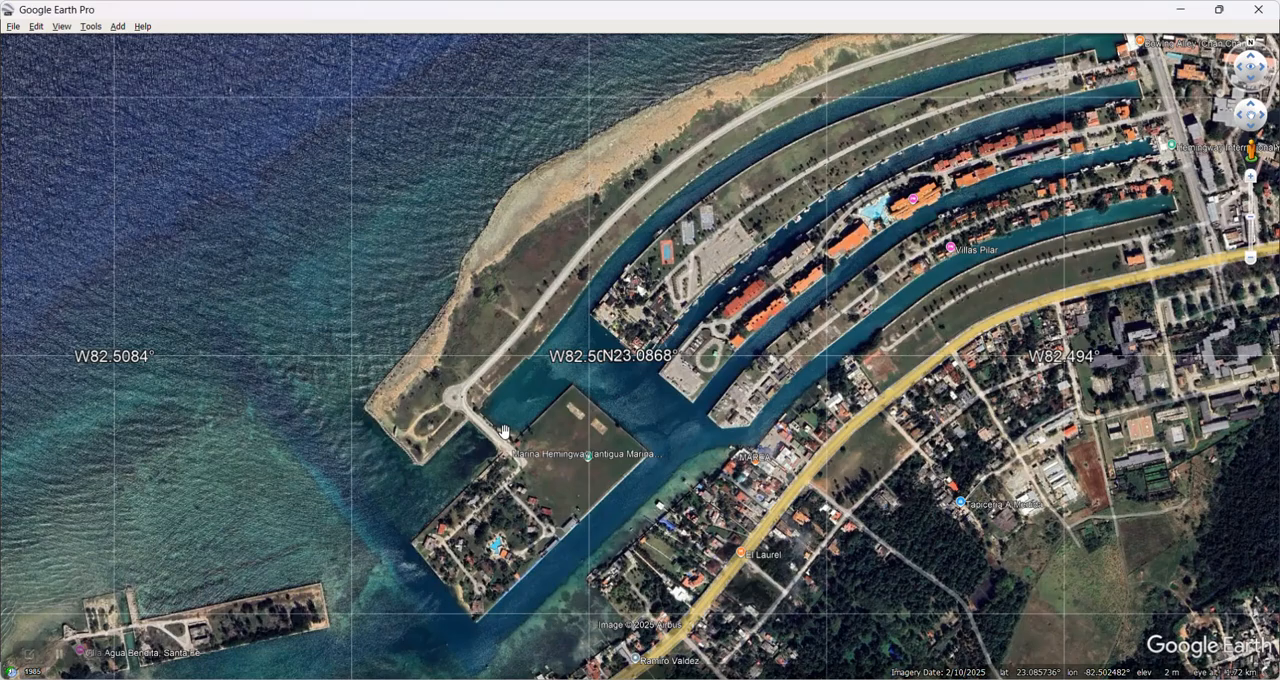
key(ctrl+l)
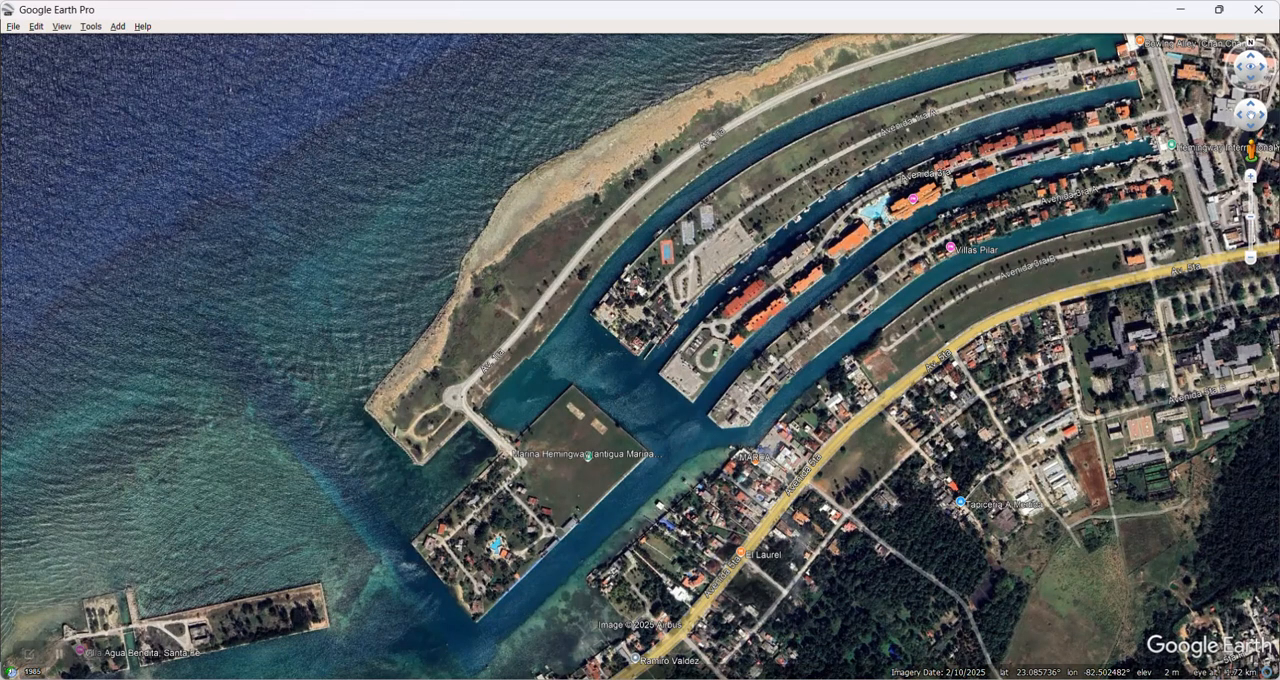
key(alt+Tab)
click(455, 369)
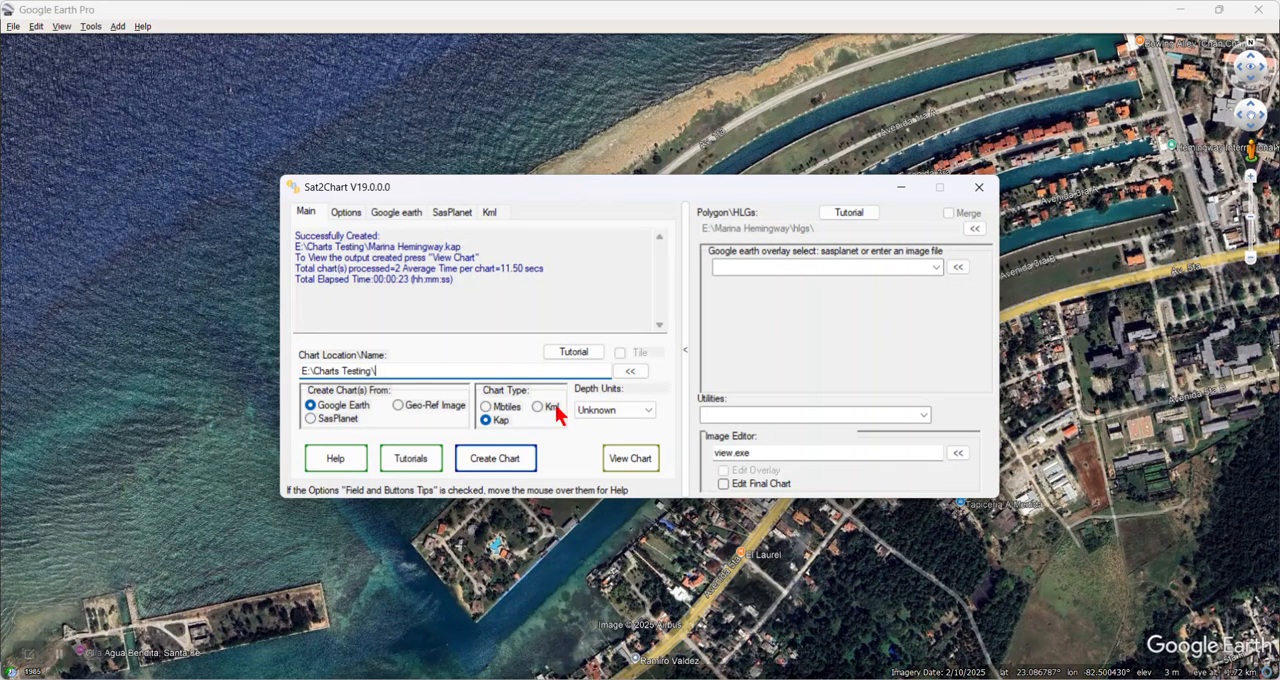
Step: Inspect the created Marina Hemingway chart in the maximized image viewer and close the viewer
click(630, 460)
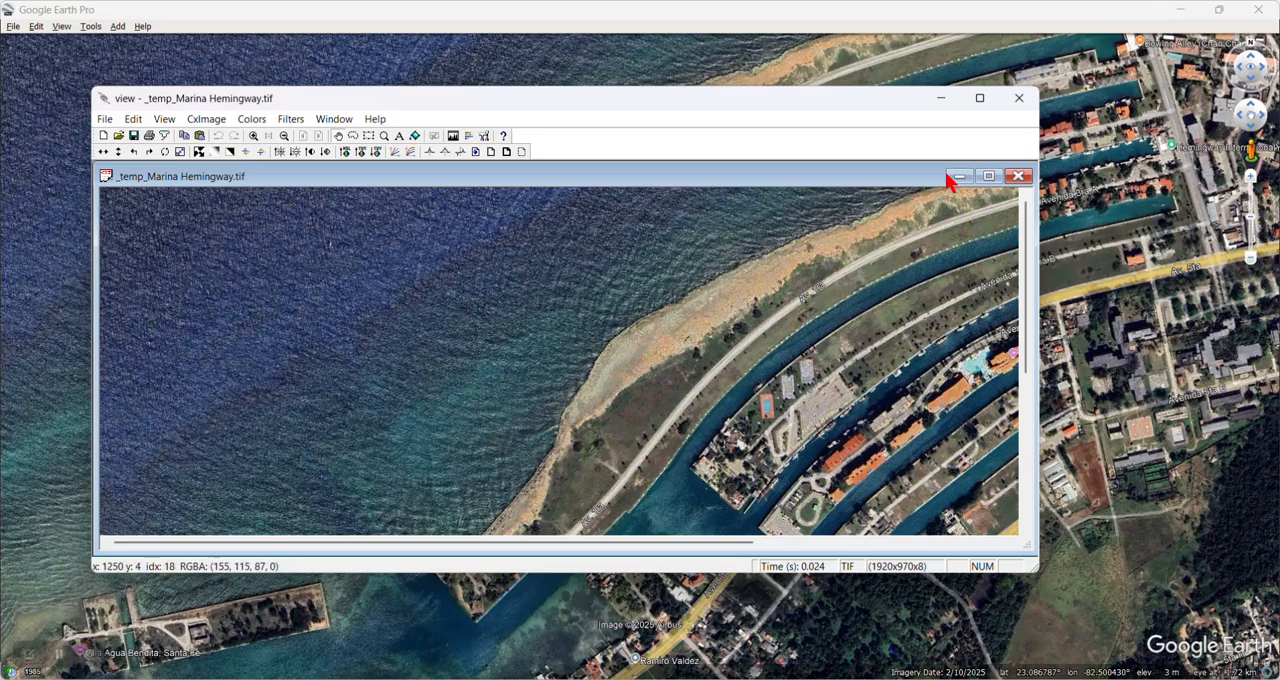
click(980, 98)
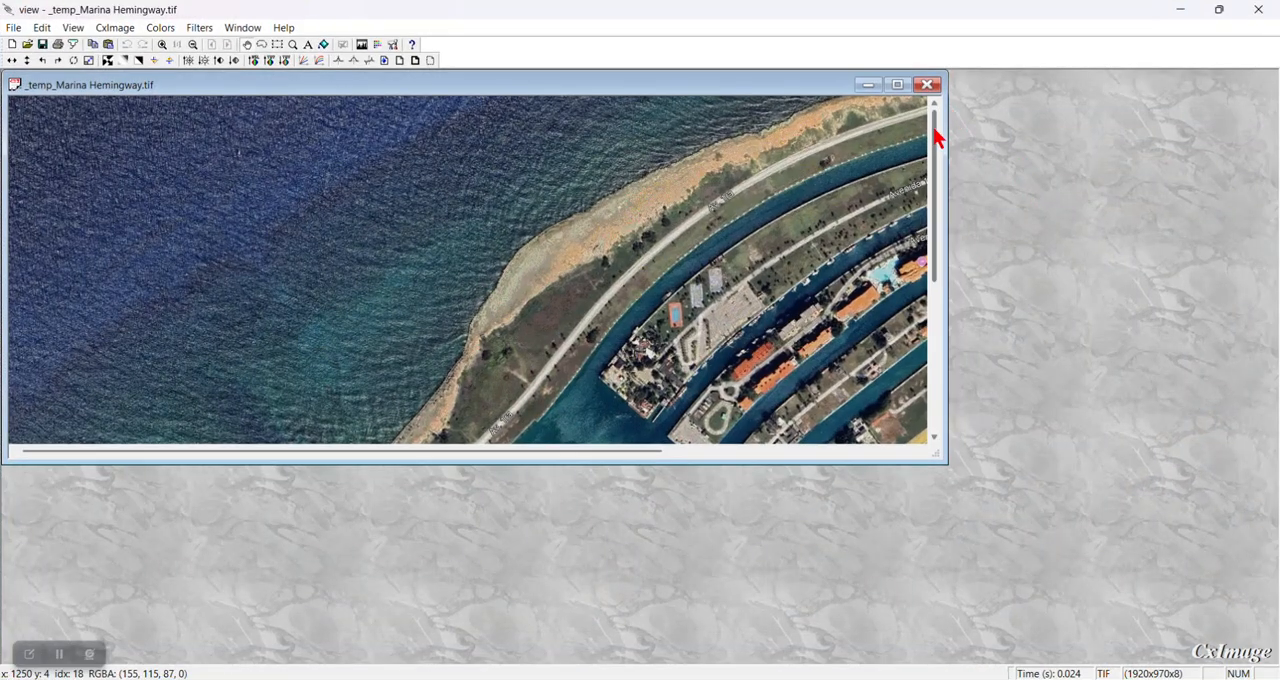
drag(931, 130, 934, 86)
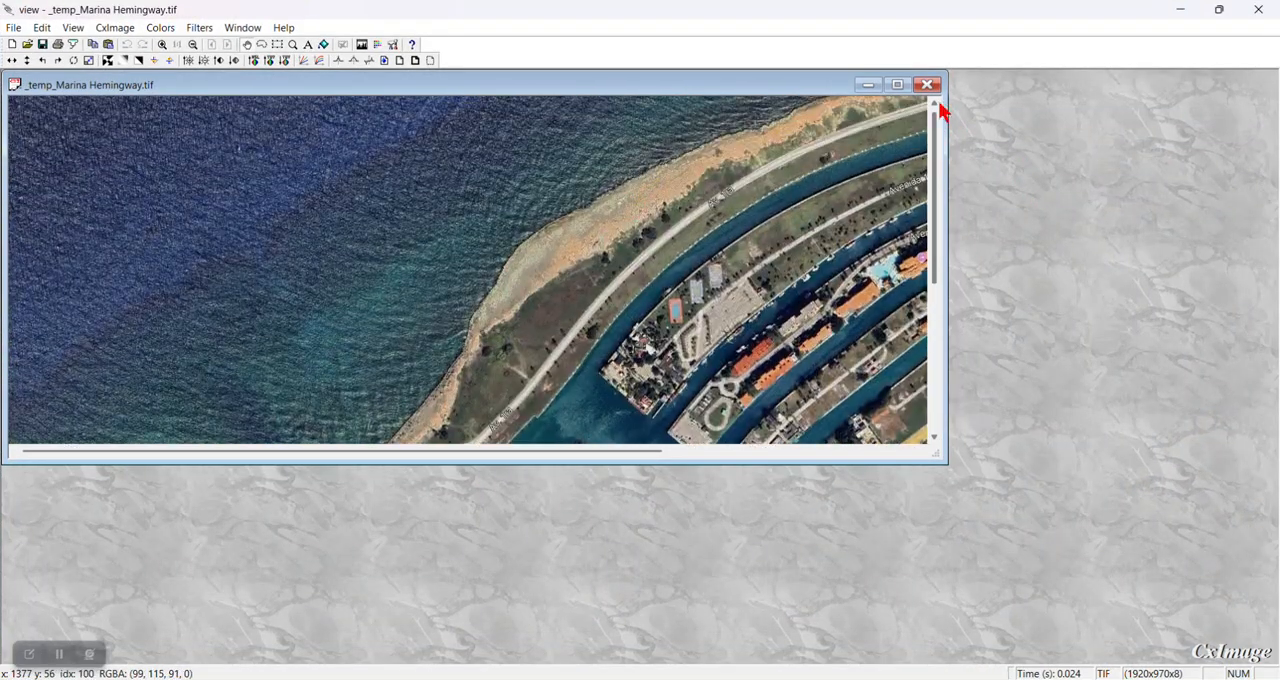
click(928, 86)
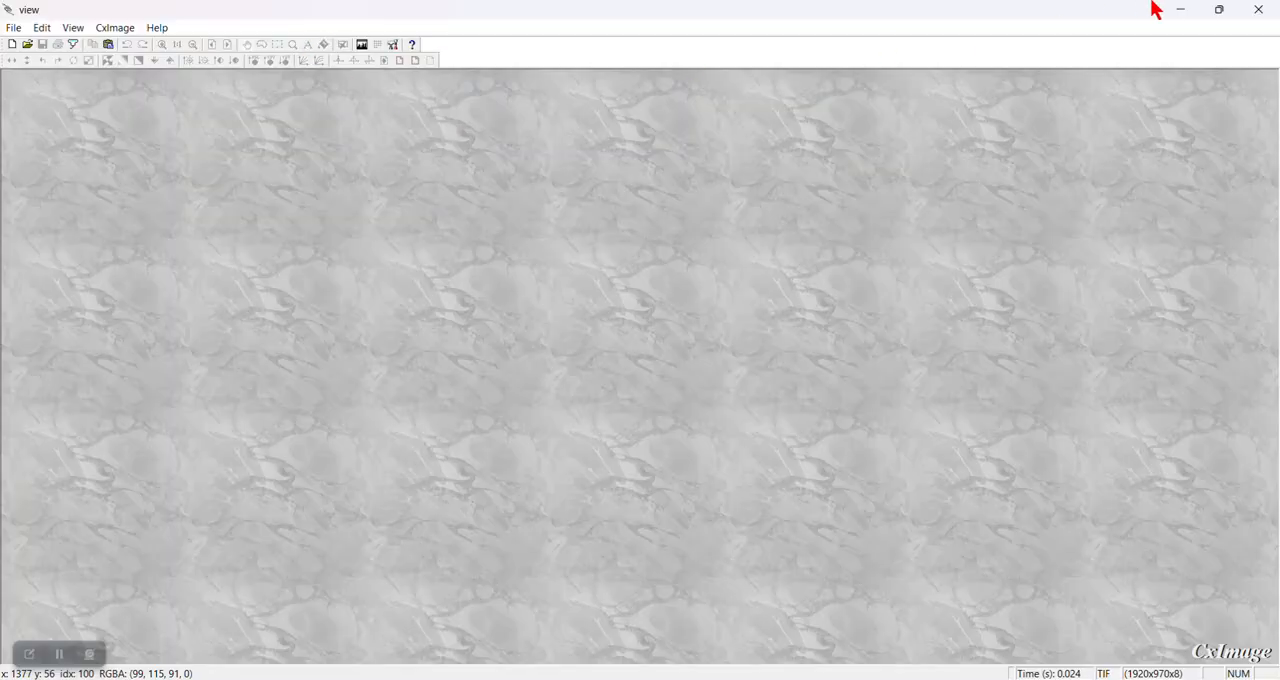
click(1258, 9)
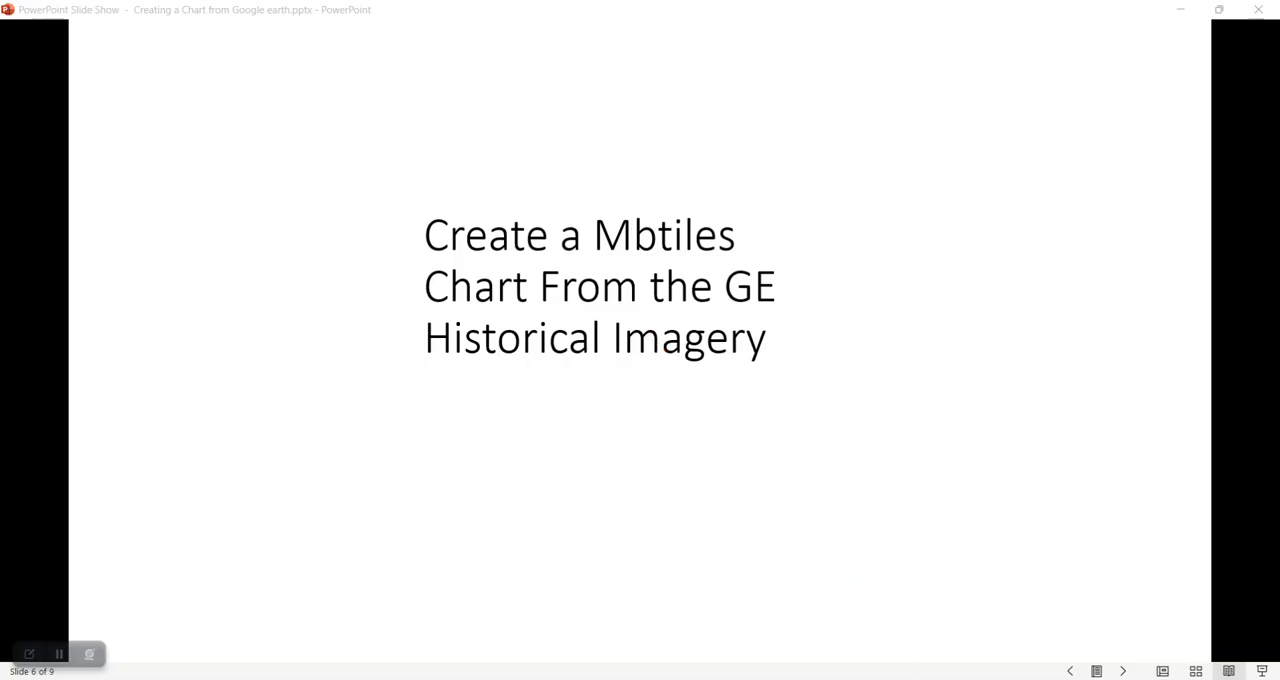
Step: Switch to Google Earth Pro, enable historical imagery for the marina view and set its date to May 2022
click(842, 645)
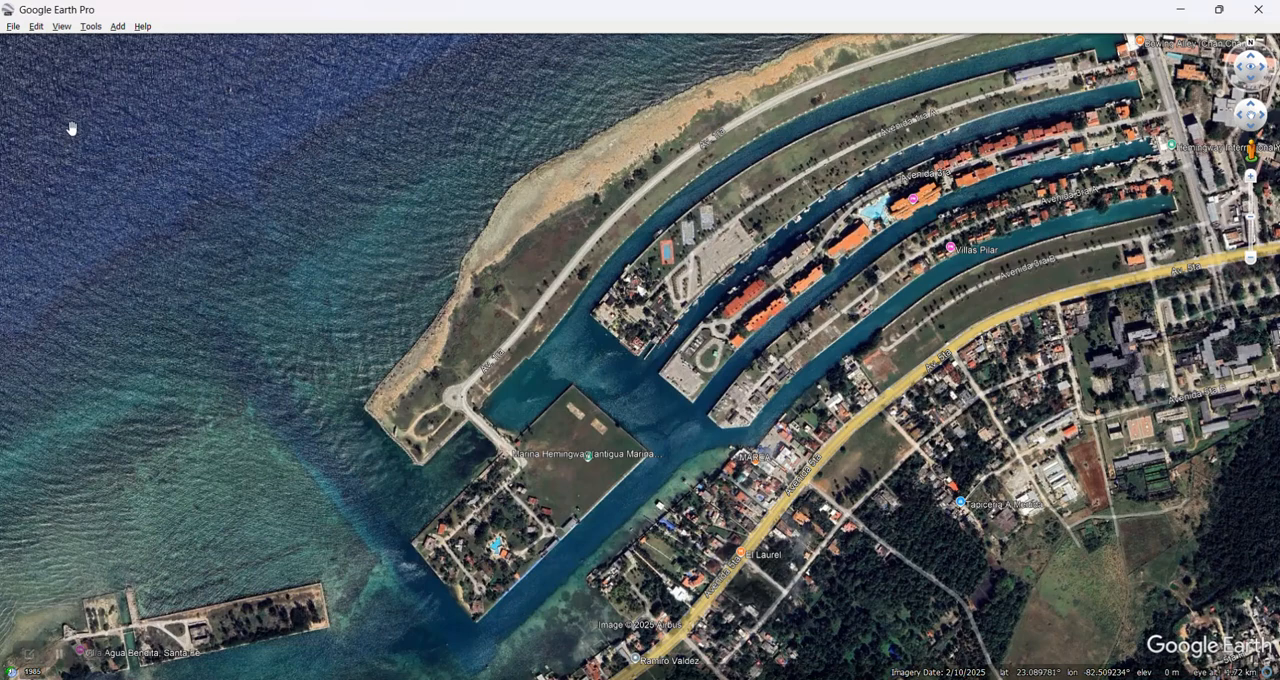
click(61, 27)
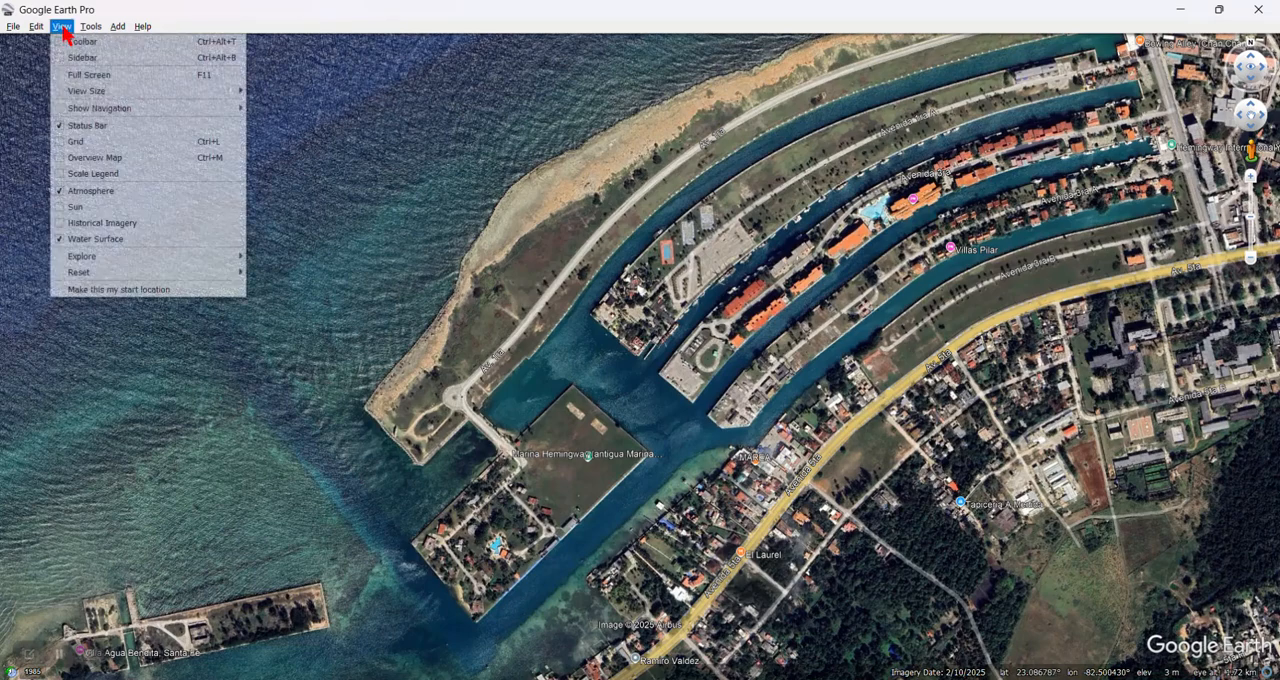
click(62, 223)
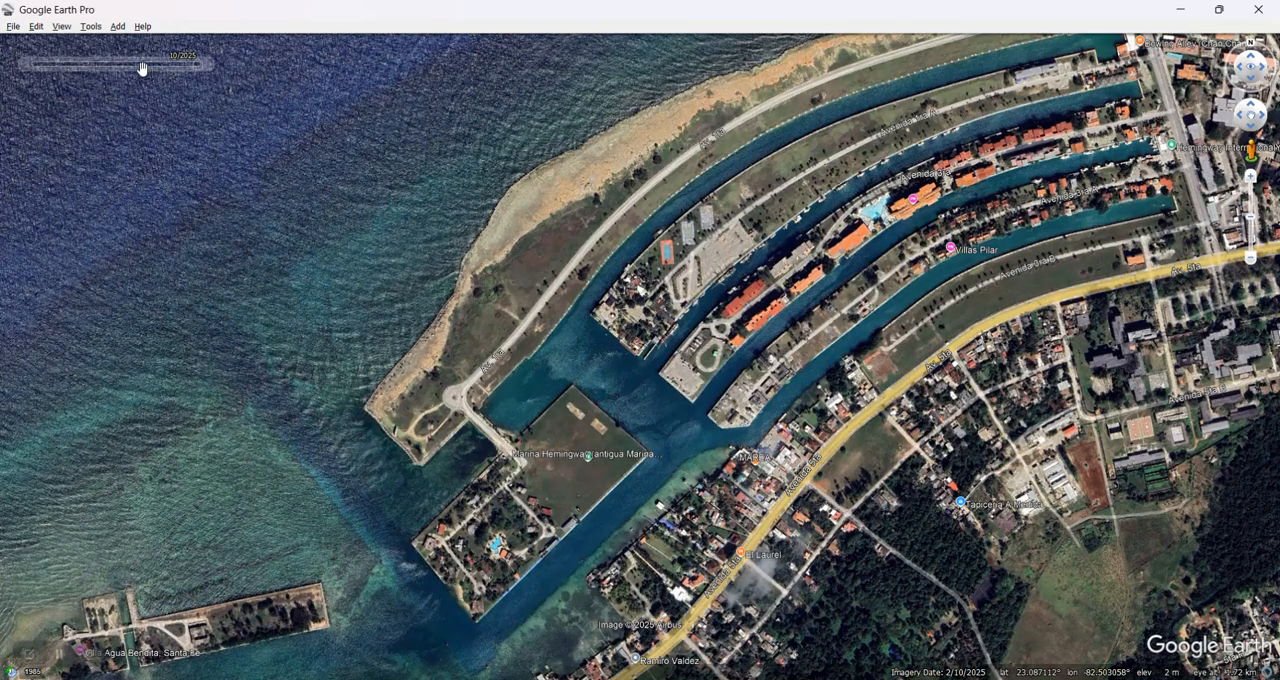
mouse_move(196, 69)
drag(197, 66, 185, 65)
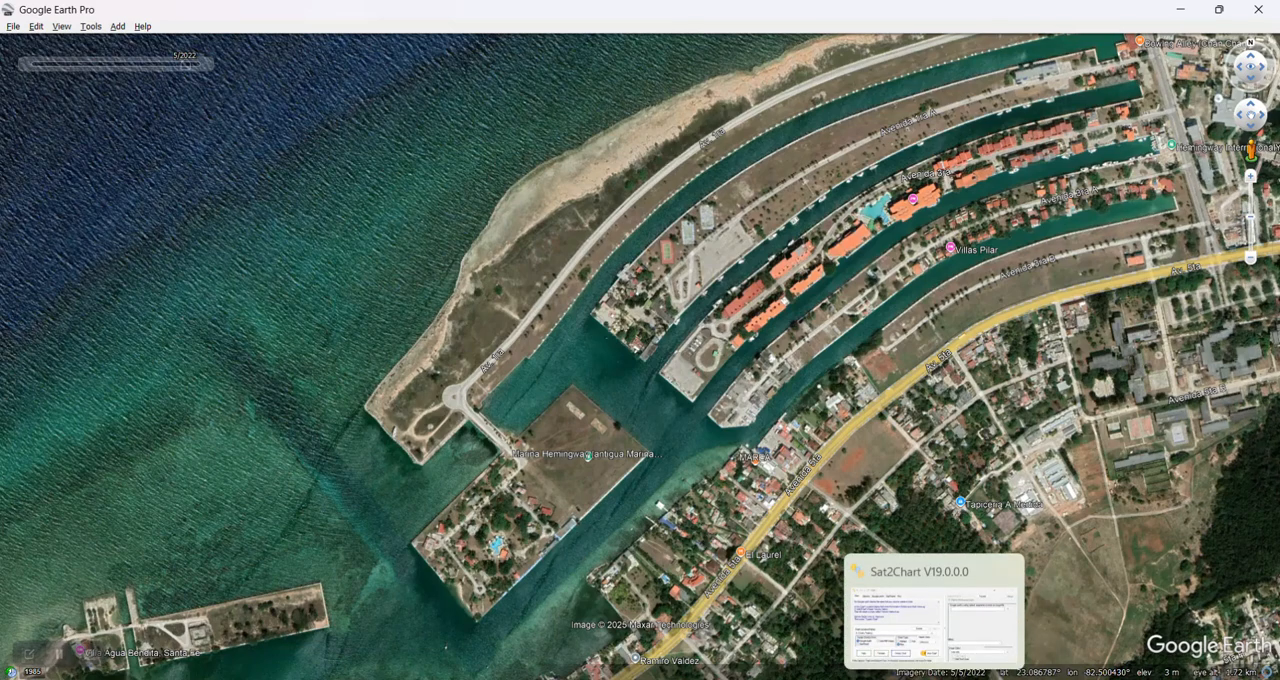
Step: Review Sat2Chart's Google earth options for the typing delay, placemark creation and screen copying, and return to Google Earth Pro
click(934, 679)
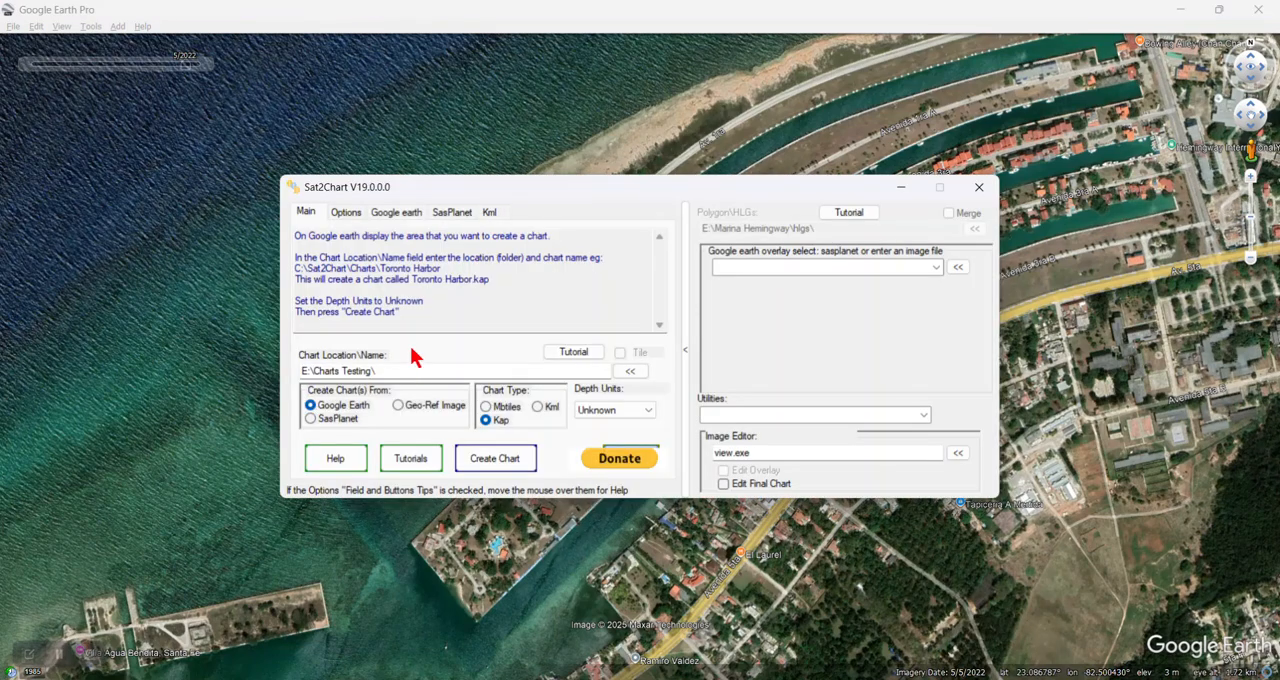
click(392, 215)
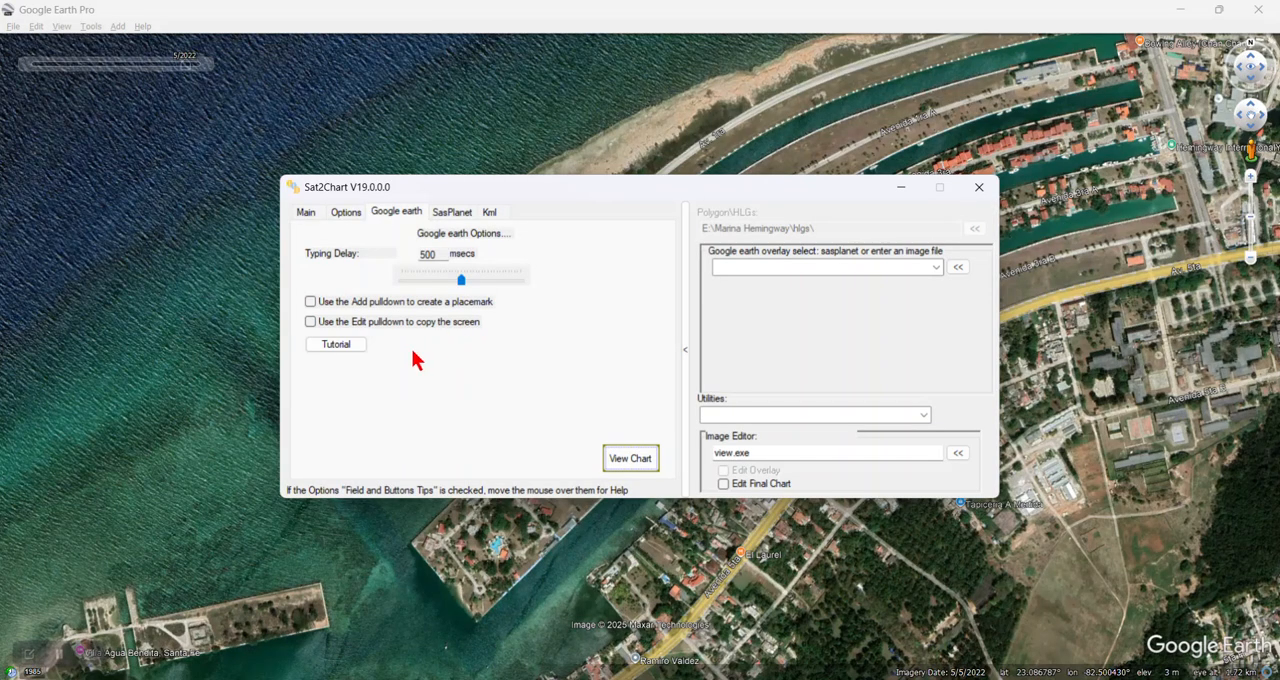
click(118, 164)
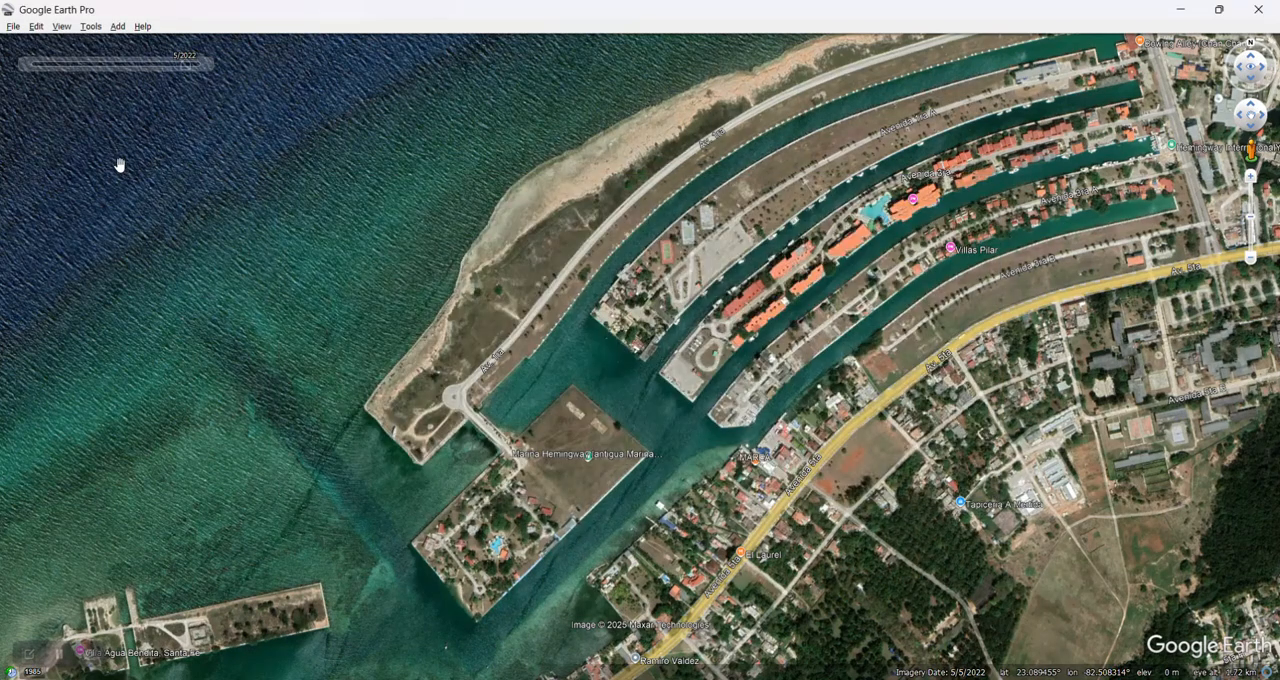
Step: Check how a placemark can be added over the historical imagery, open a new placemark and discard it
click(118, 30)
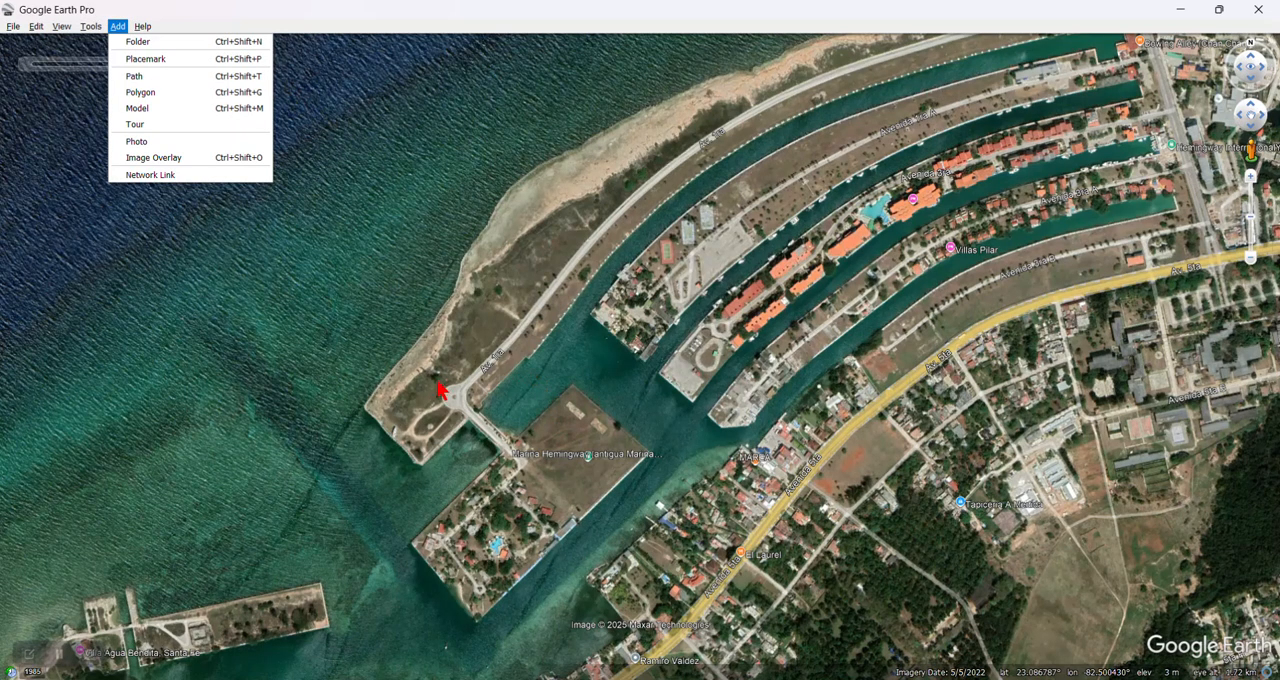
click(386, 312)
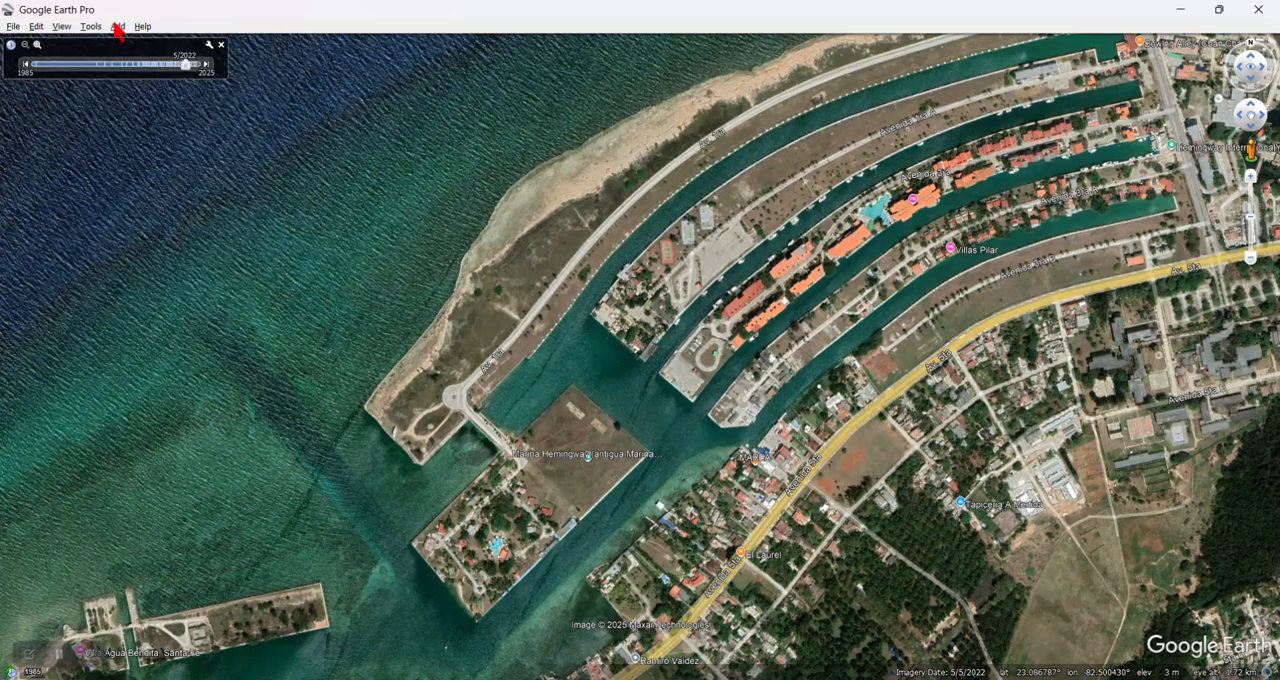
click(117, 26)
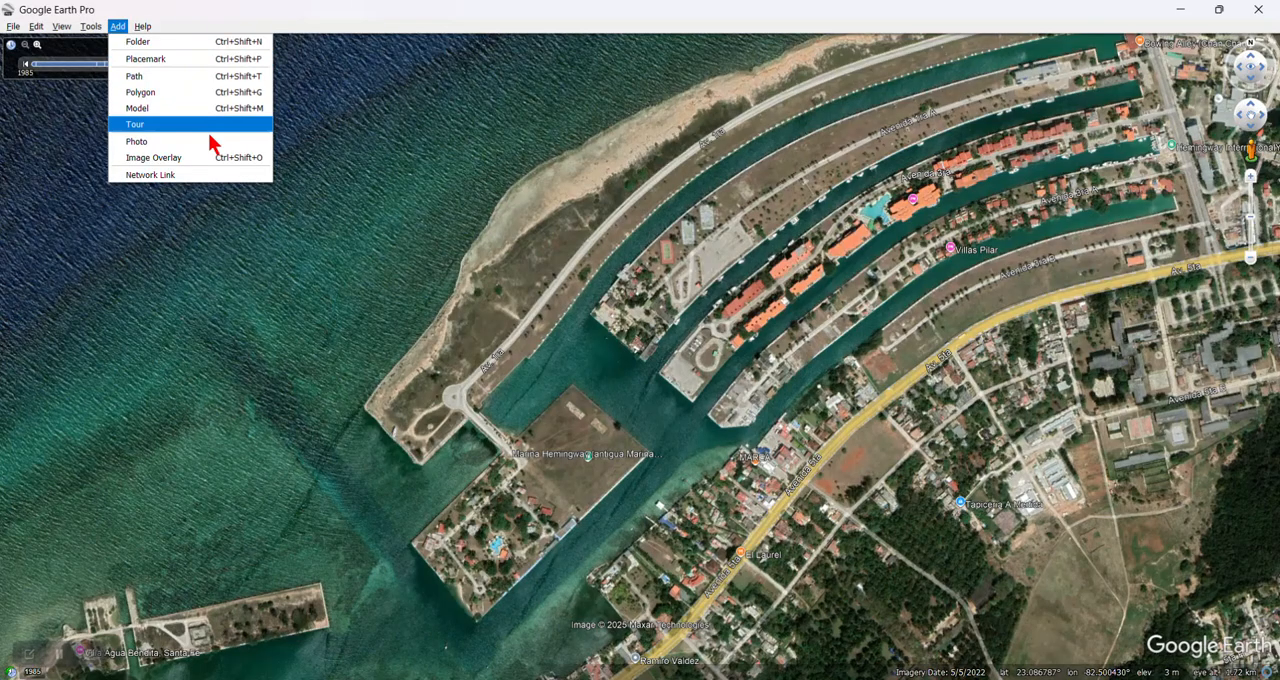
click(310, 212)
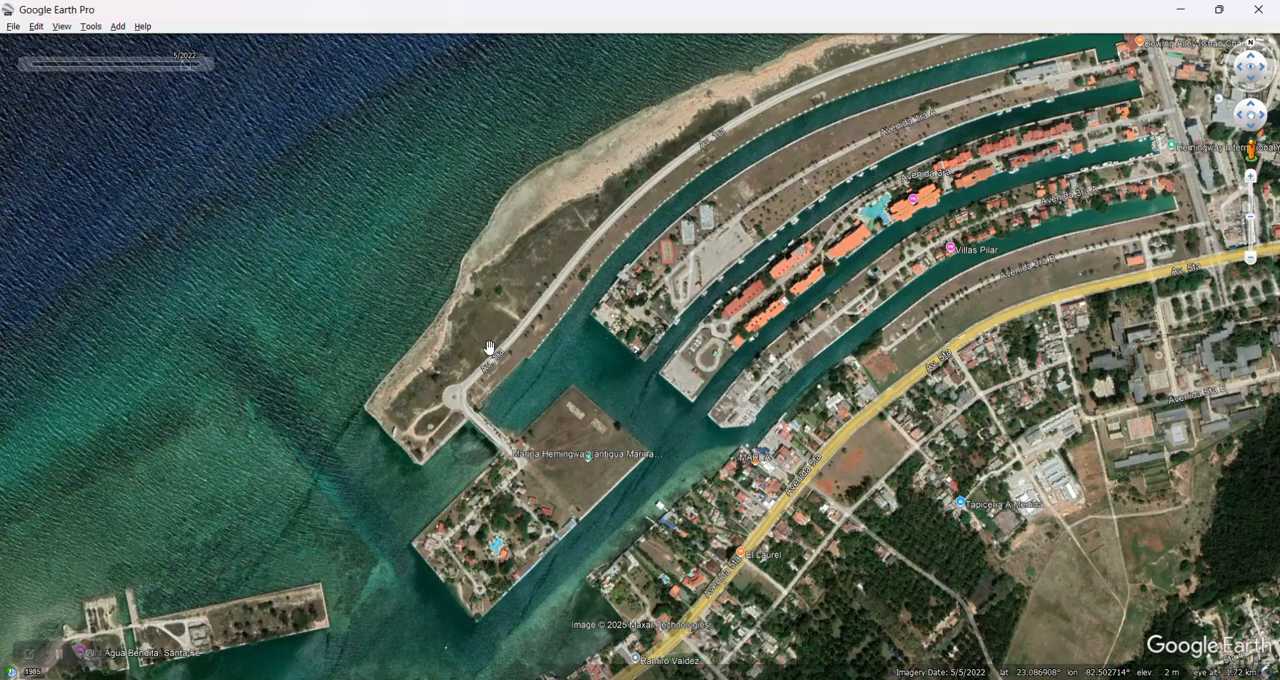
key(ctrl+shift+p)
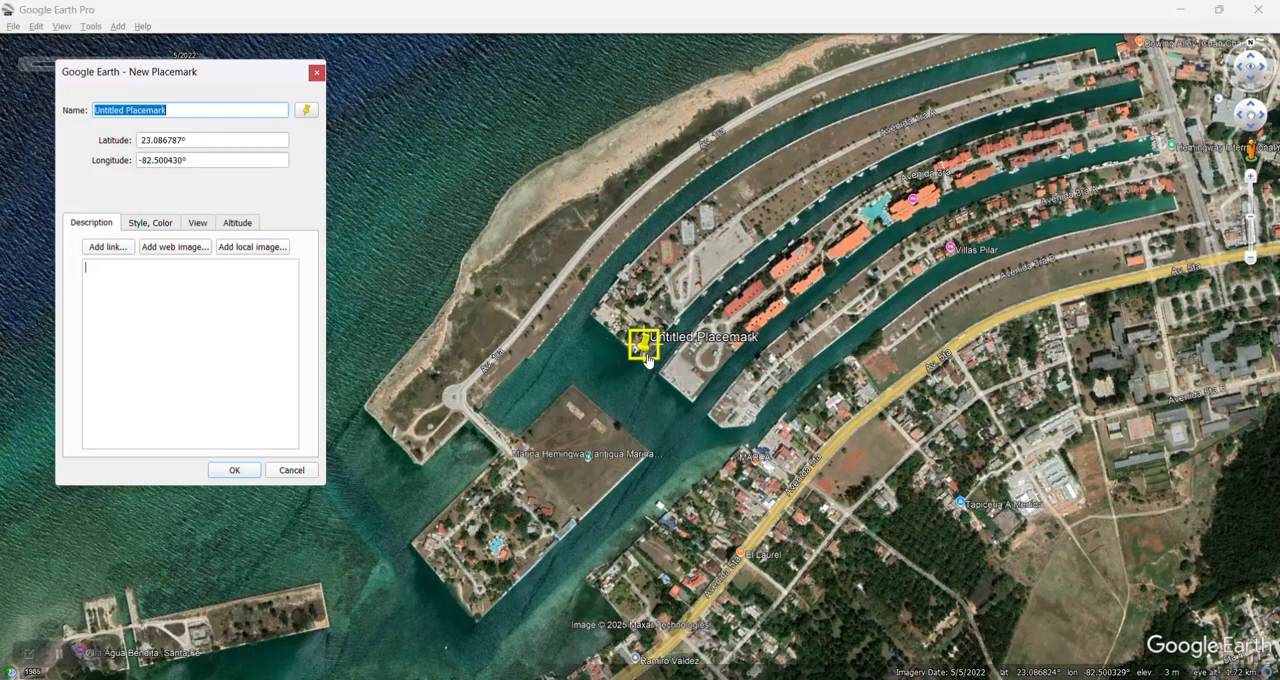
click(291, 471)
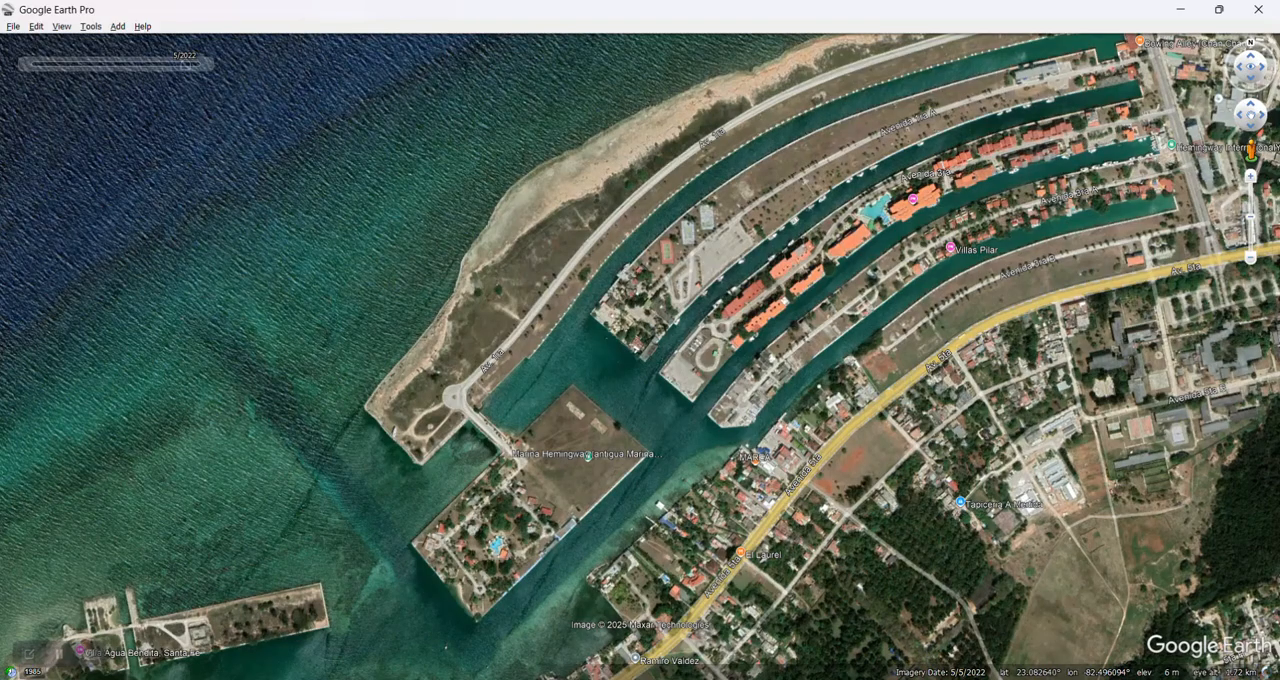
Step: Briefly enable Sat2Chart's options for using the Add and Edit pulldowns in Google Earth, and disable both again
click(862, 679)
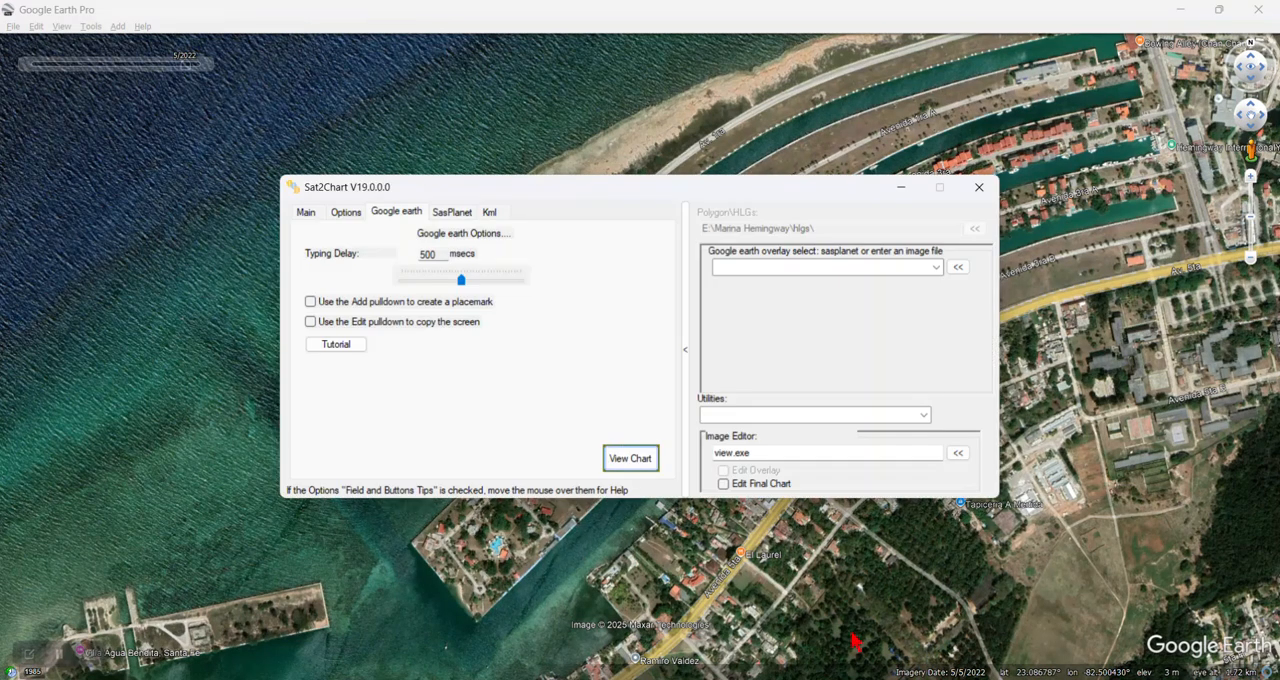
click(310, 302)
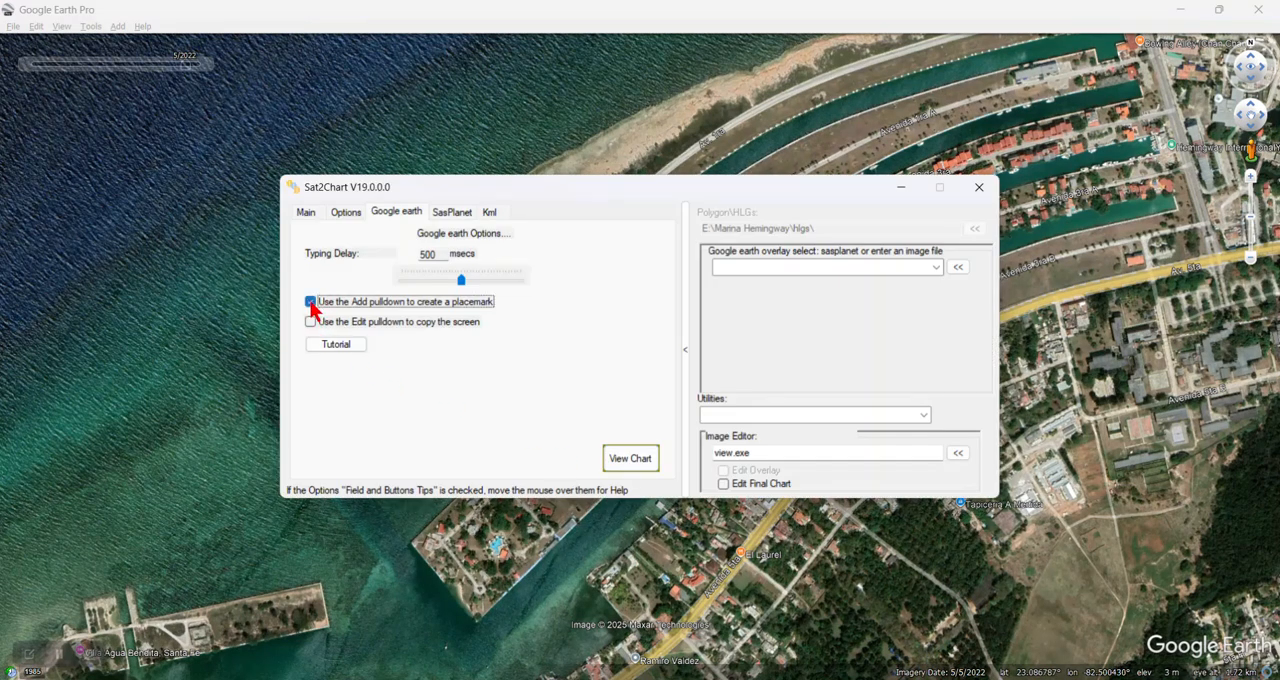
click(311, 322)
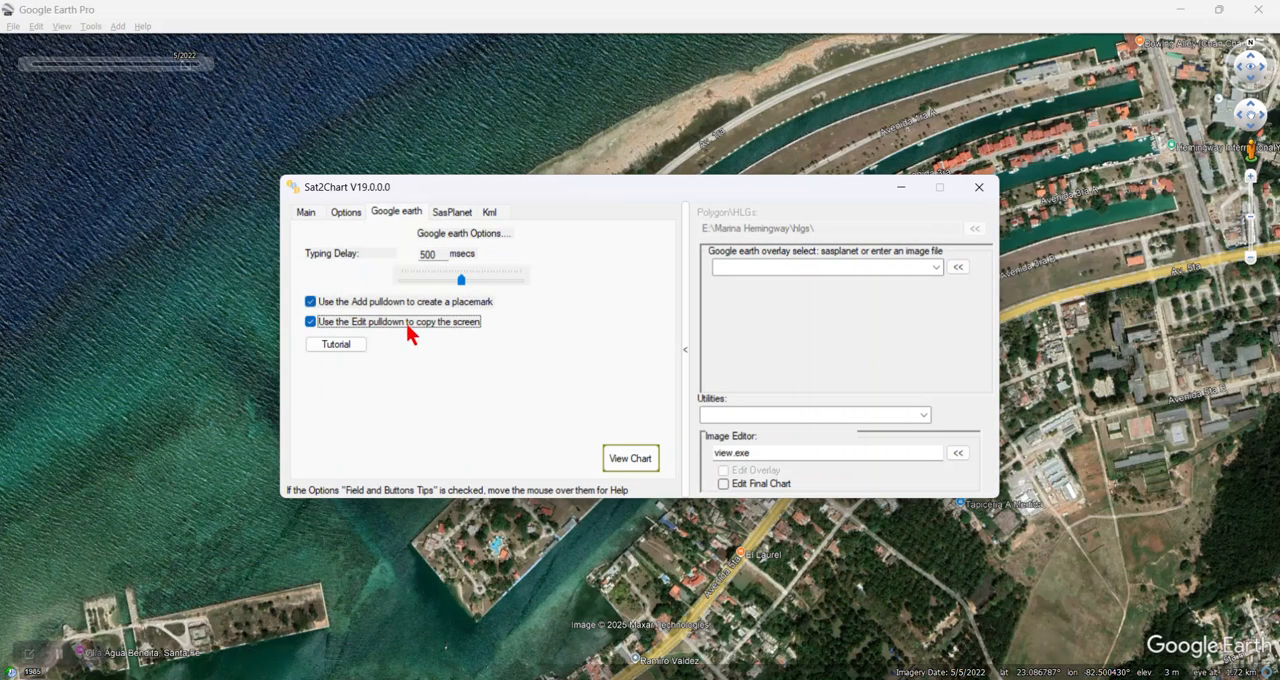
click(310, 302)
click(310, 322)
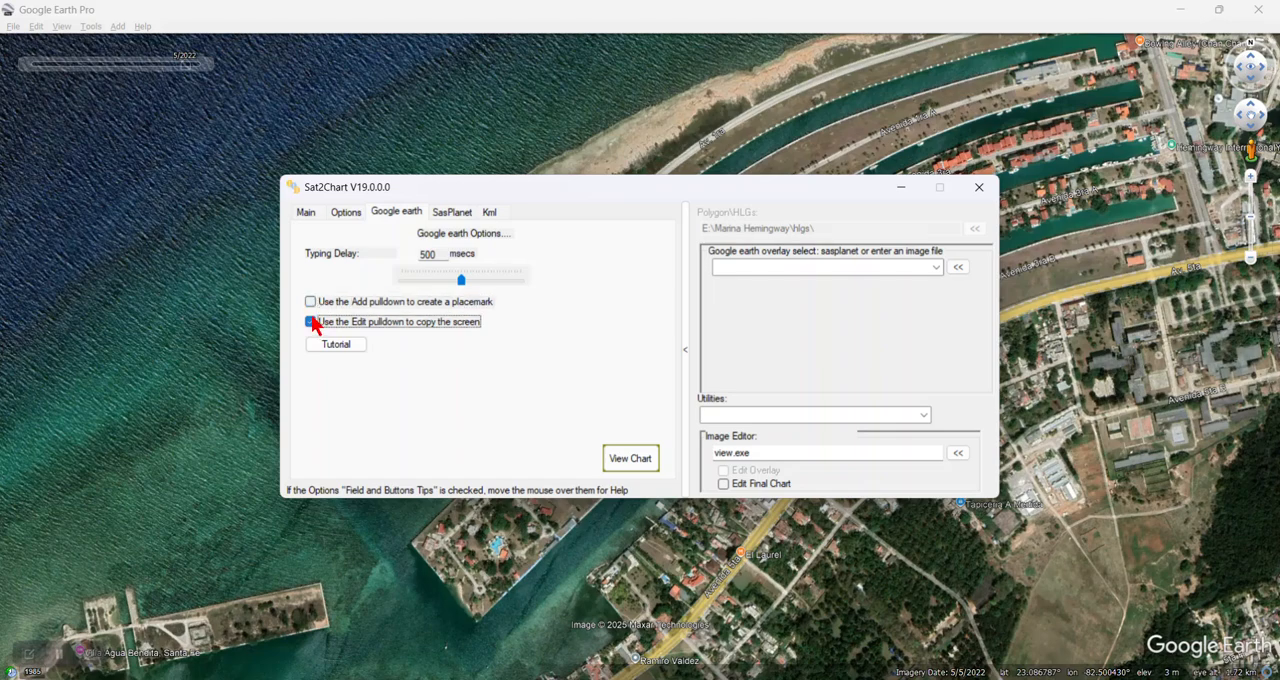
Step: Set the chart type to Mbtiles in Sat2Chart and start creating the chart from the Google Earth view
click(306, 214)
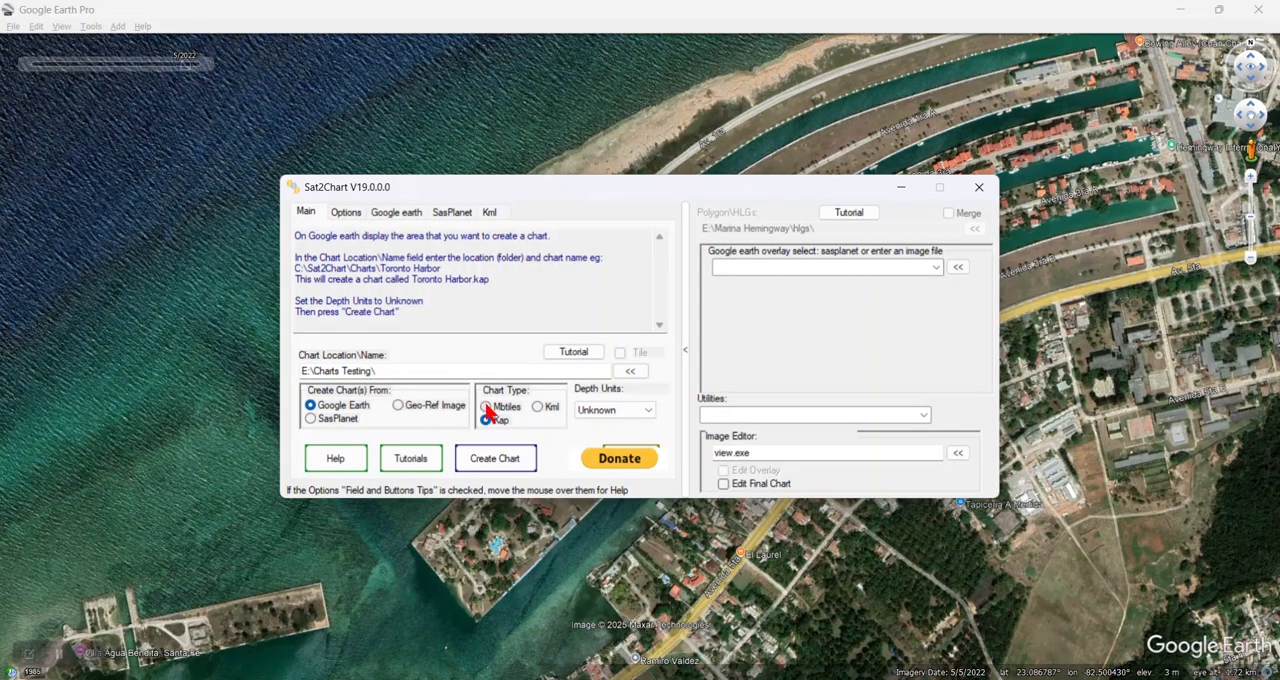
drag(362, 237, 569, 238)
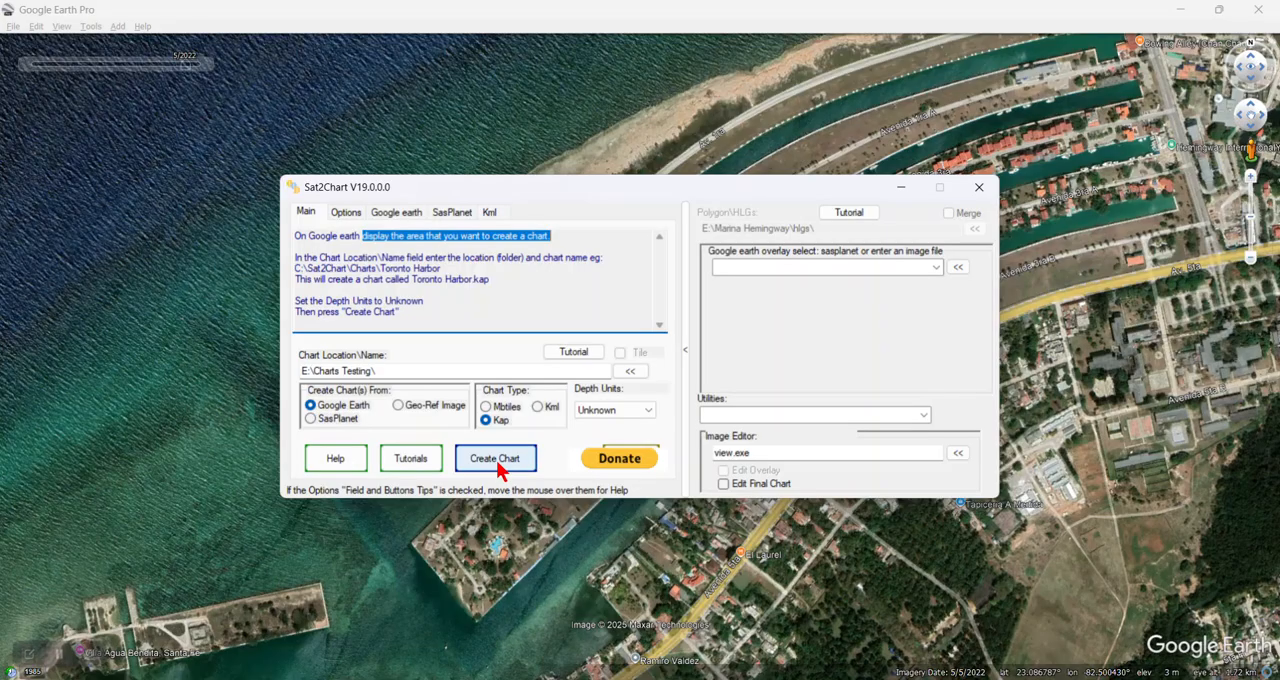
click(487, 407)
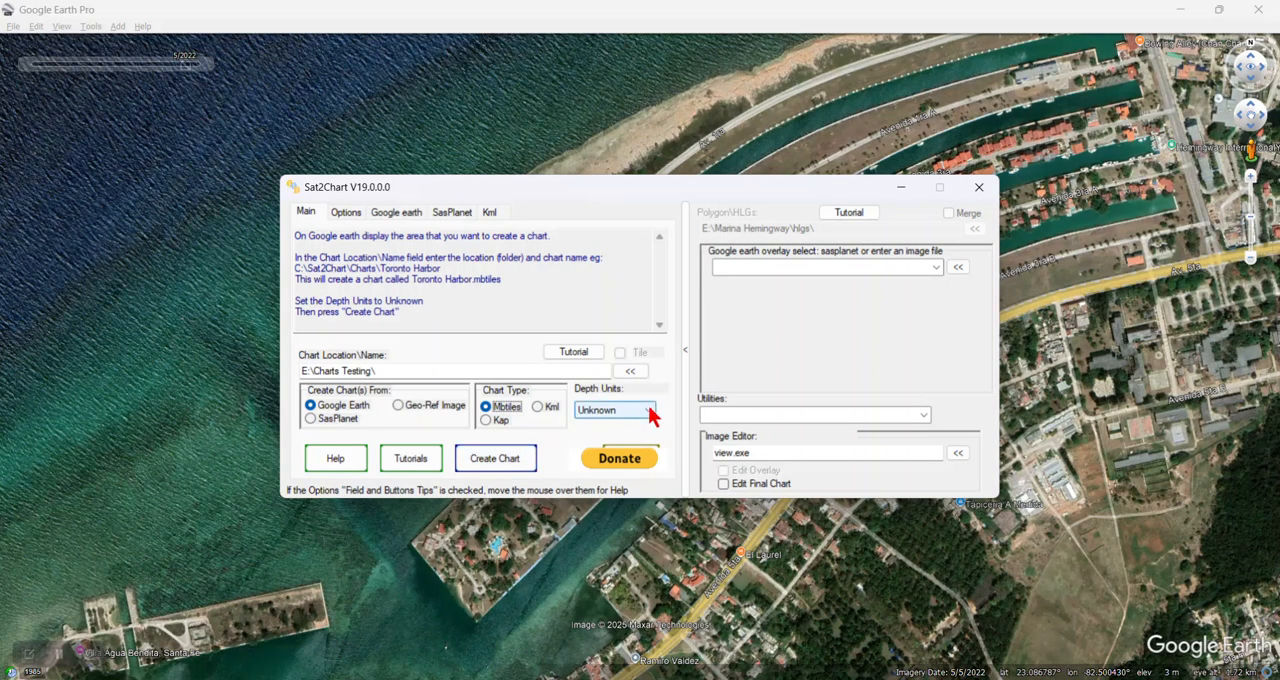
click(504, 462)
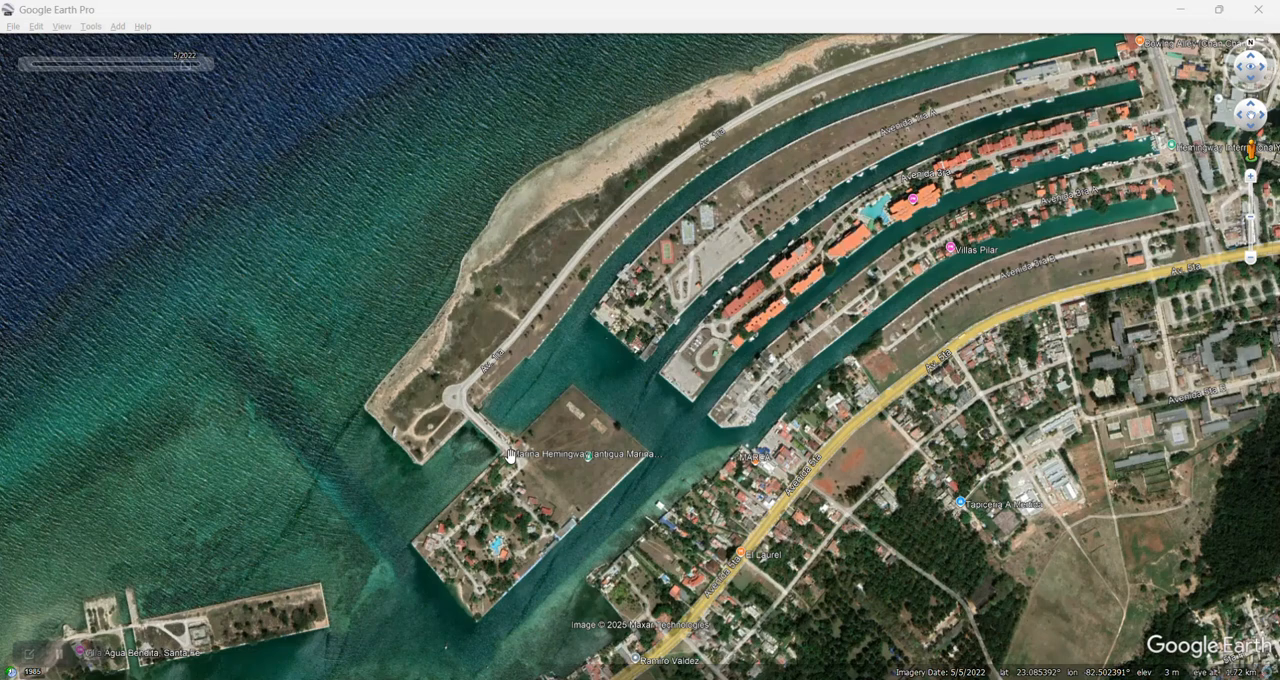
Step: Read the historical view's latitude, longitude, range and time stamp from a new placemark and discard the placemark
key(ctrl+shift+p)
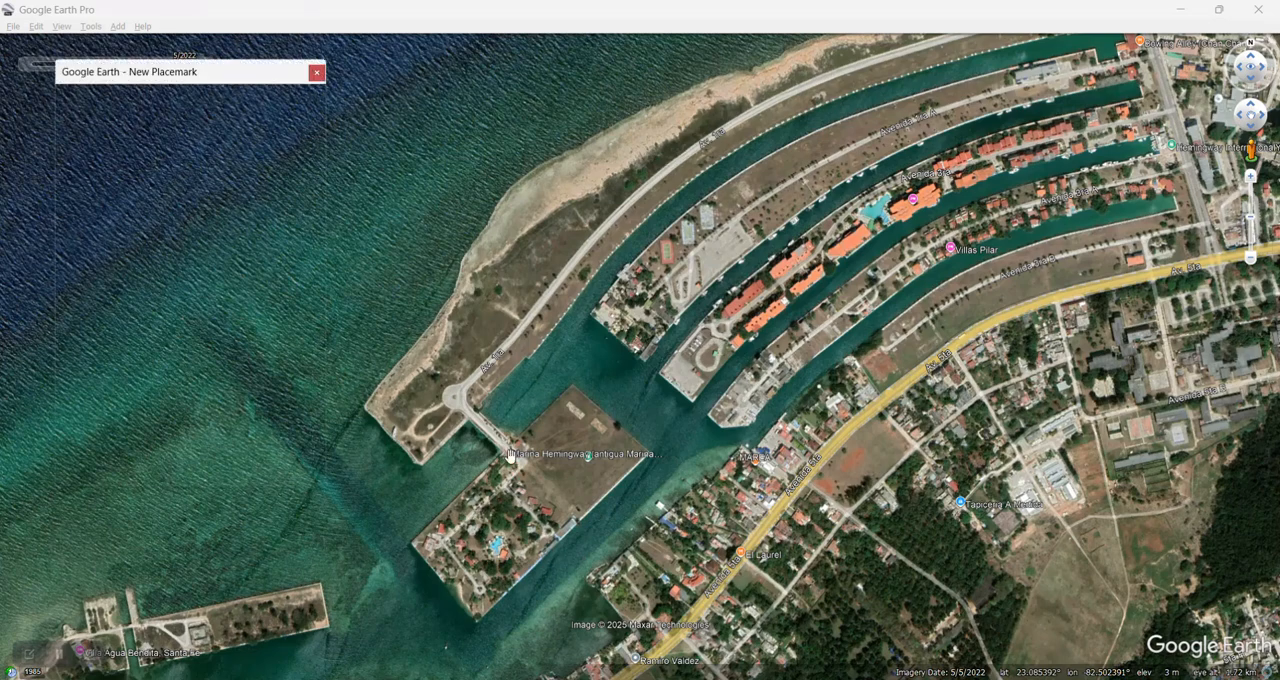
key(Tab)
key(Tab)
key(Tab)
key(Tab)
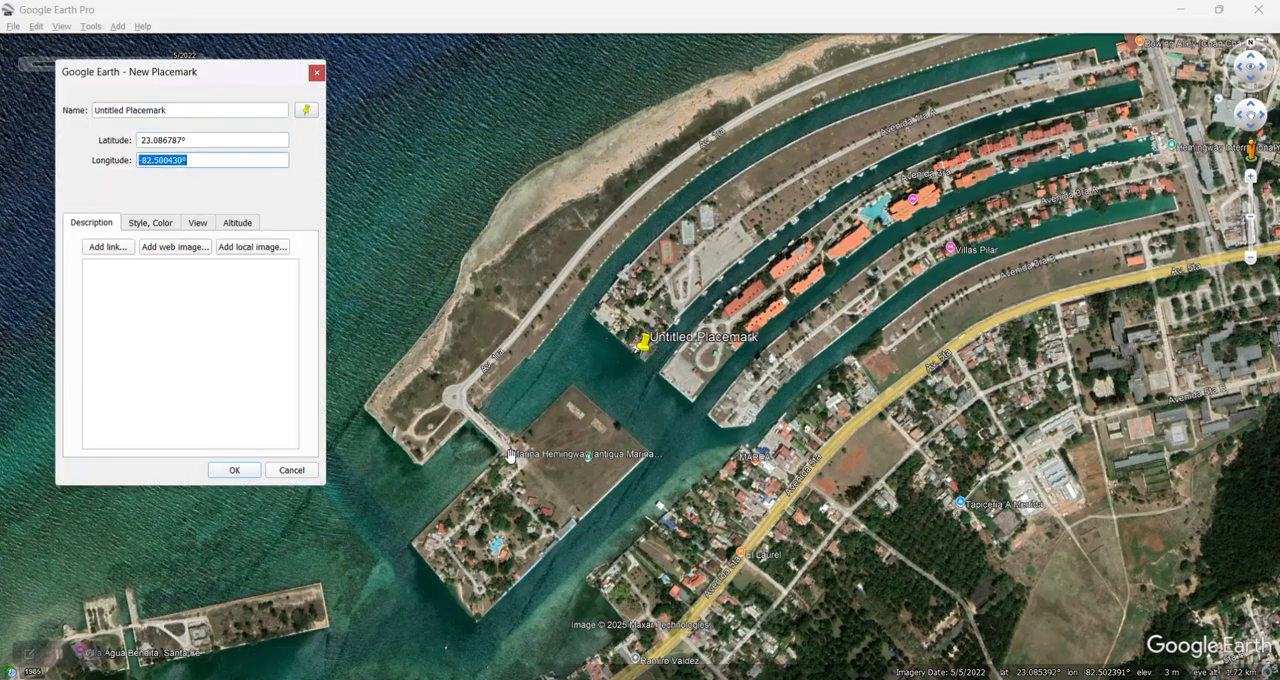
key(Right)
key(Right)
key(Tab)
key(Tab)
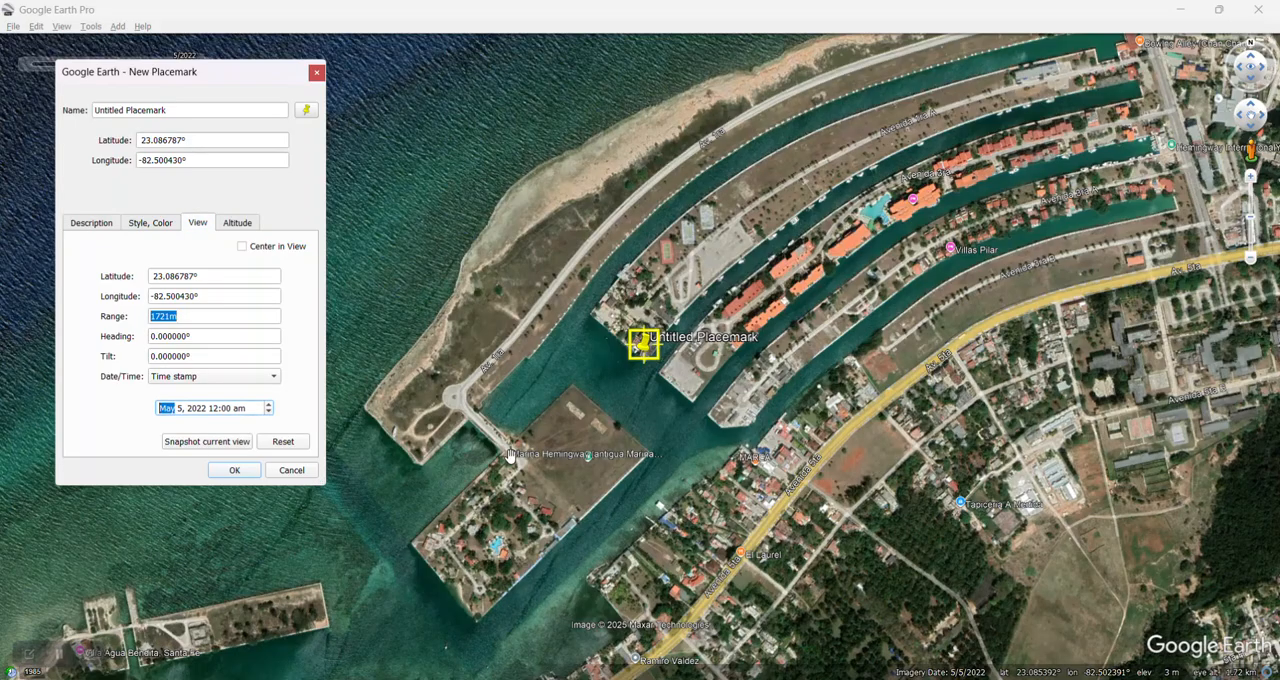
key(Tab)
key(Tab)
key(Tab)
key(Tab)
key(Tab)
key(Tab)
key(Tab)
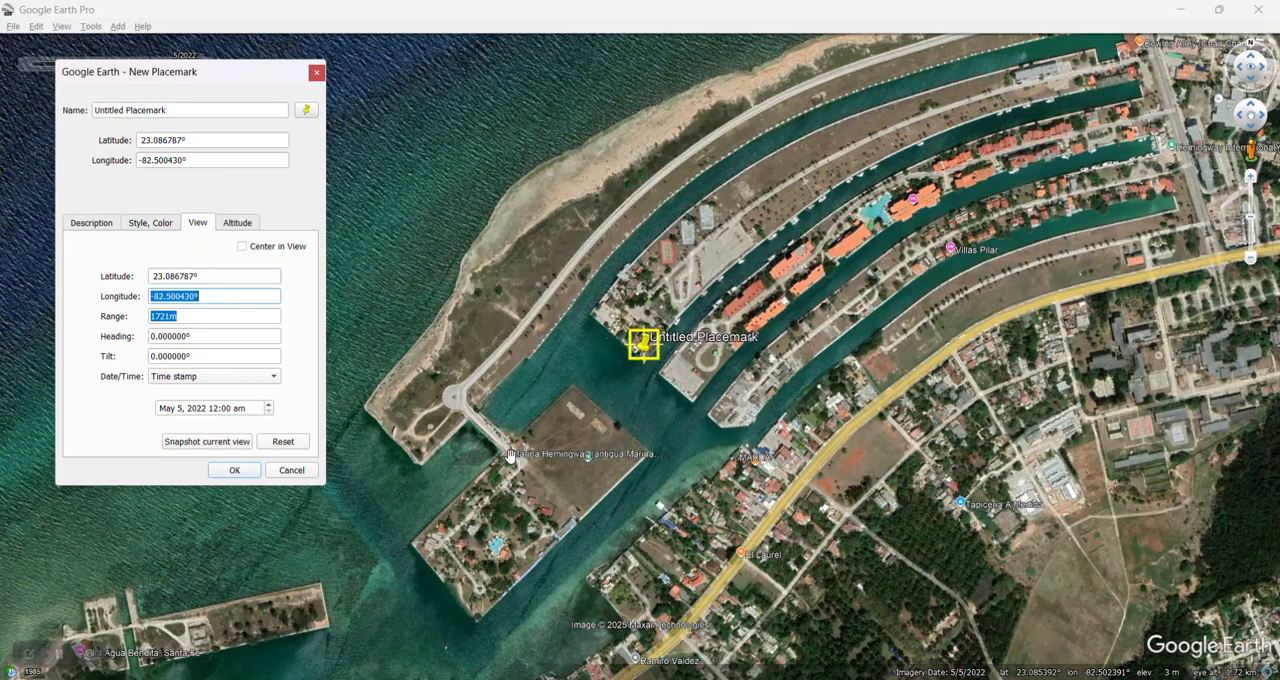
key(Tab)
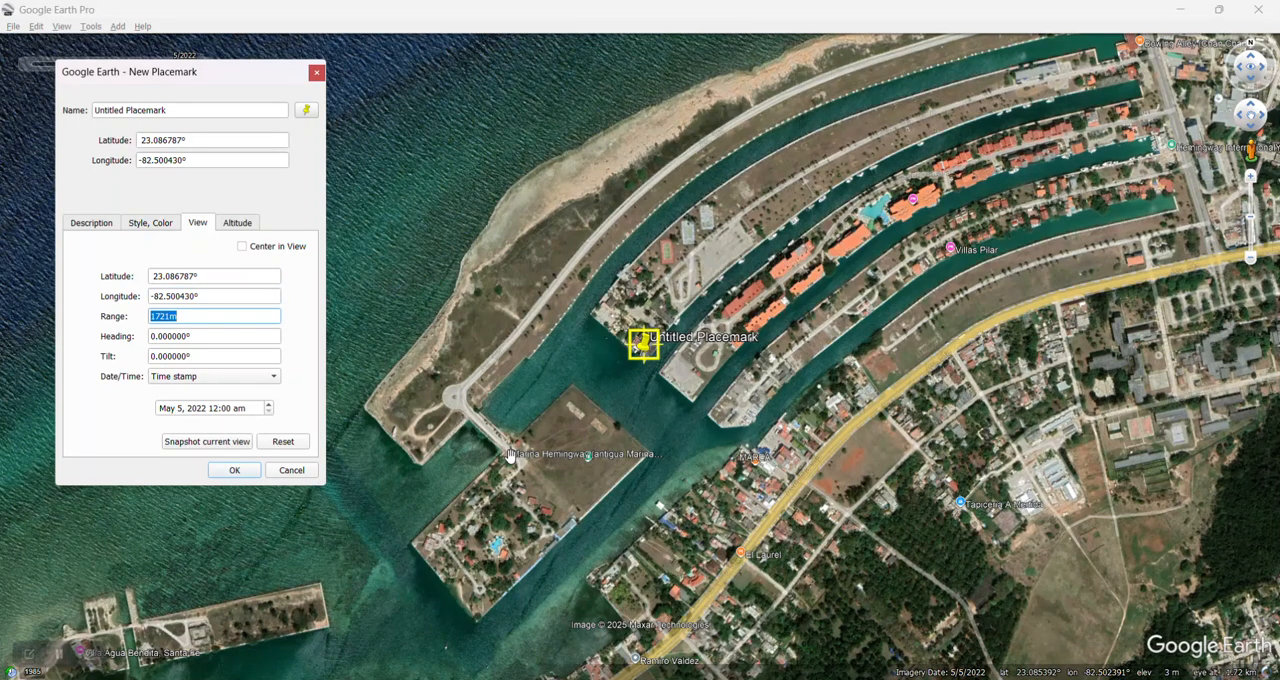
key(Escape)
Step: Briefly display the latitude/longitude grid over the May 2022 imagery, hide it and return to Sat2Chart
key(ctrl+l)
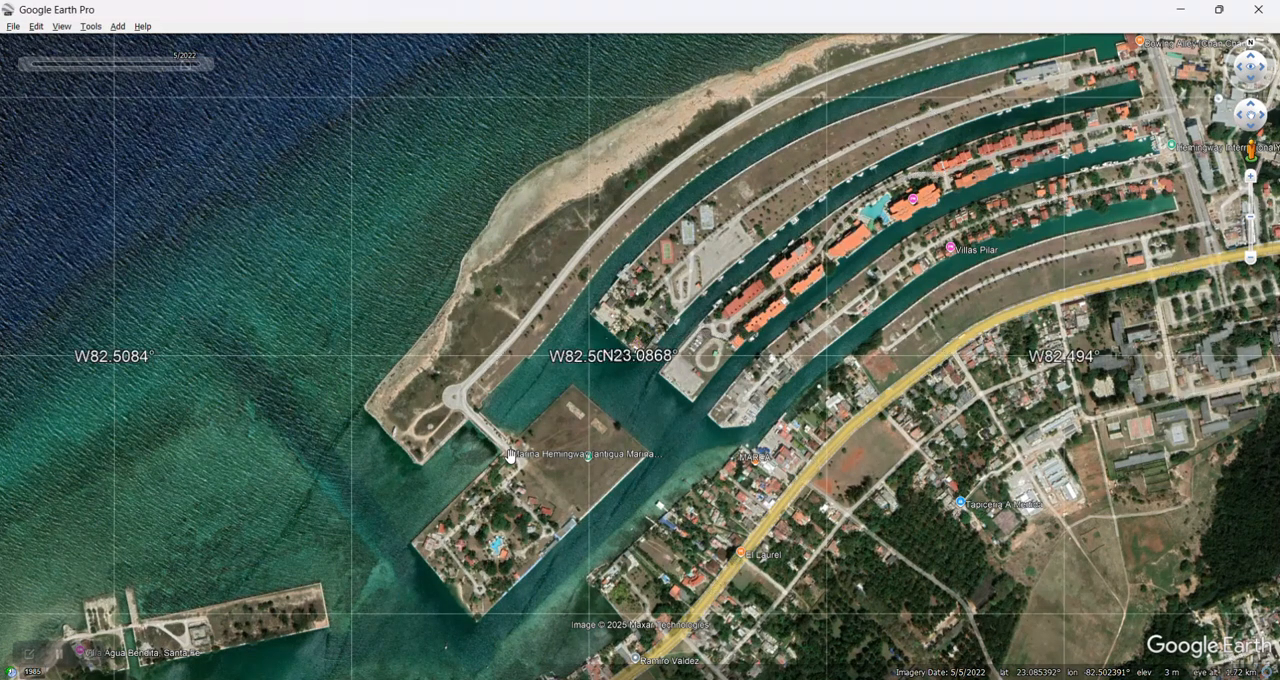
key(ctrl+l)
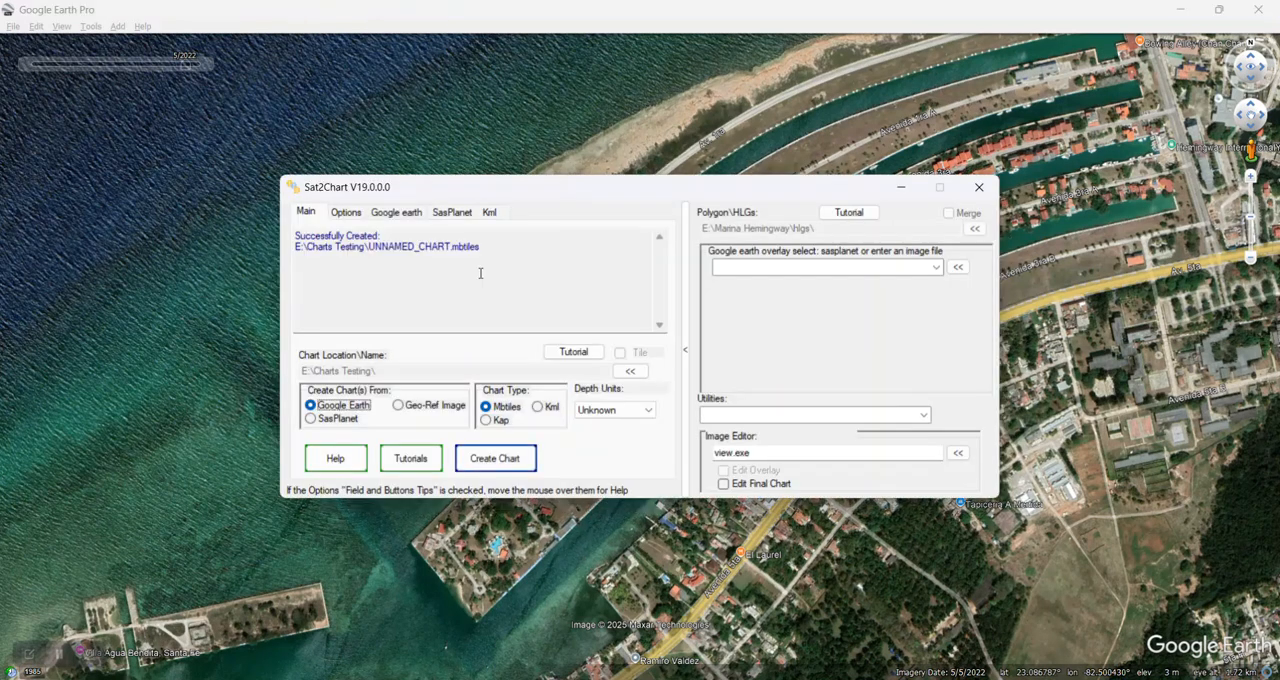
click(455, 369)
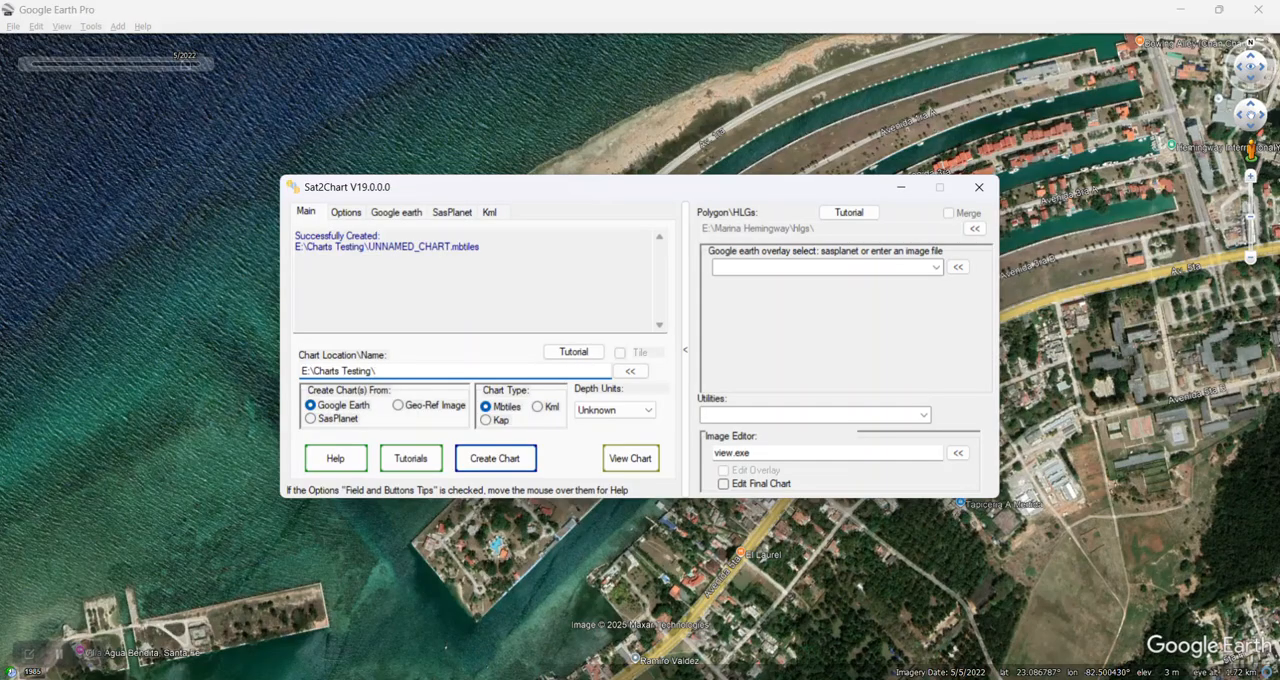
Step: Rename UNNAMED_CHART.mbtiles in the Charts Testing folder as Marina Hemingway.mbtiles
mouse_move(551, 679)
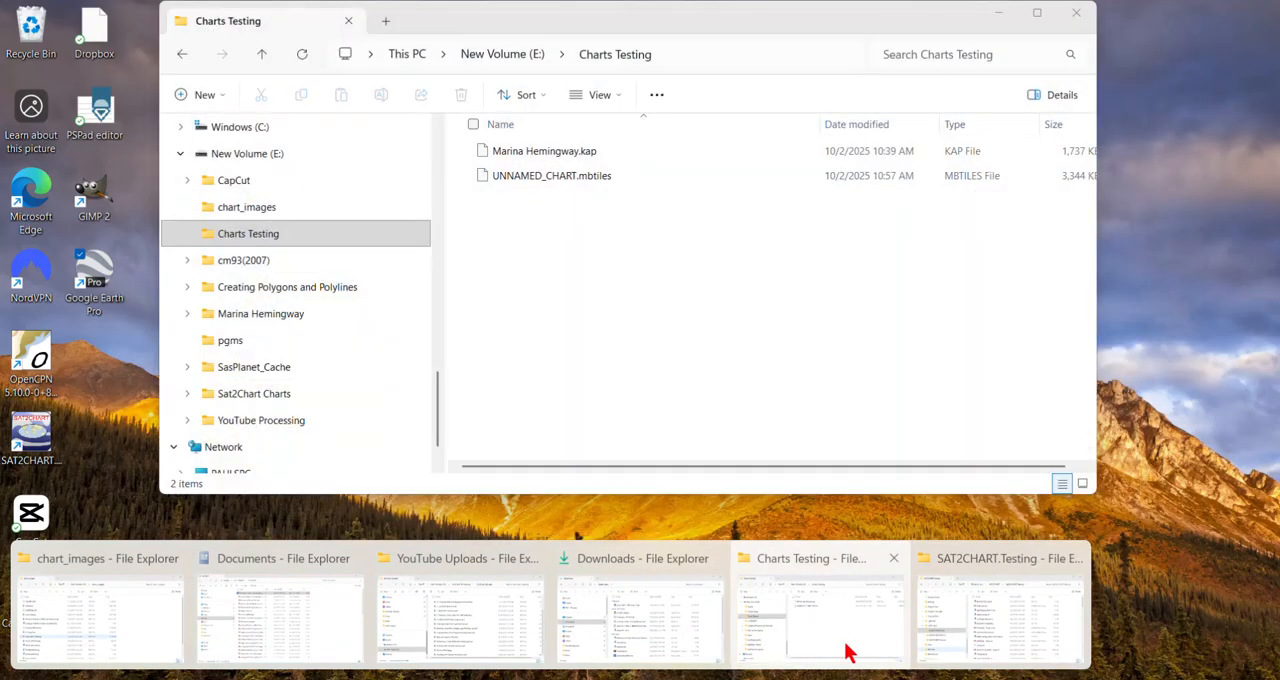
click(845, 652)
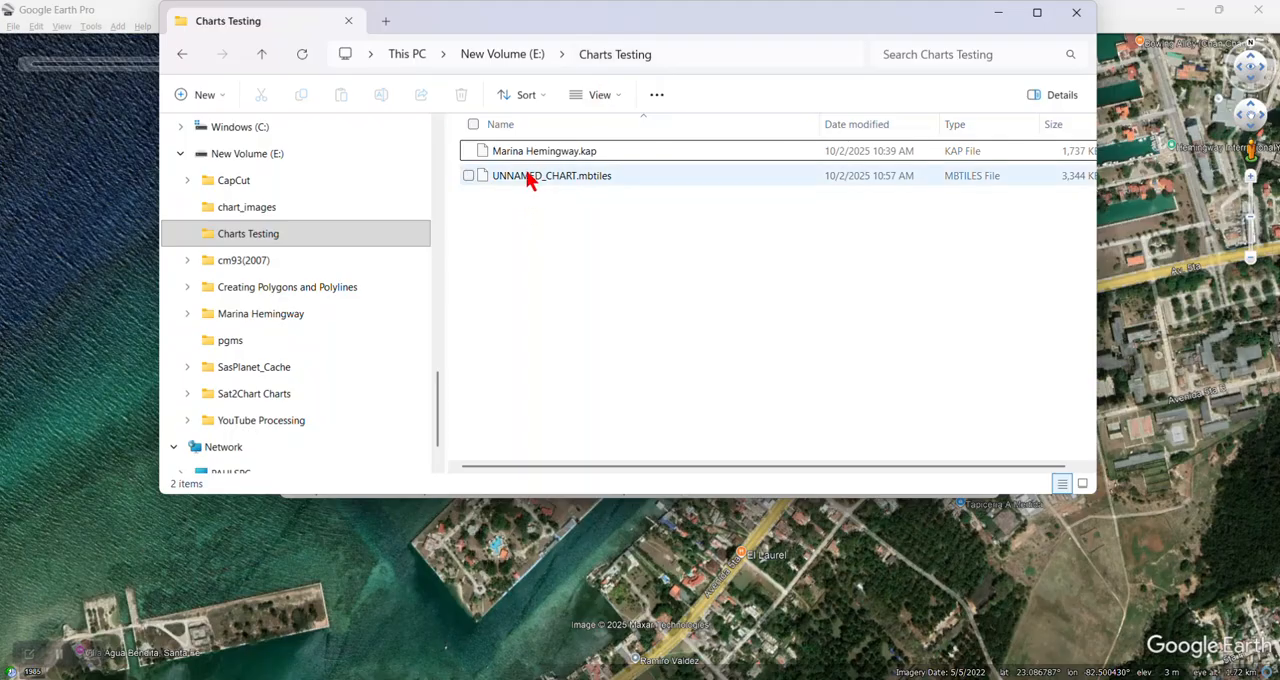
click(520, 174)
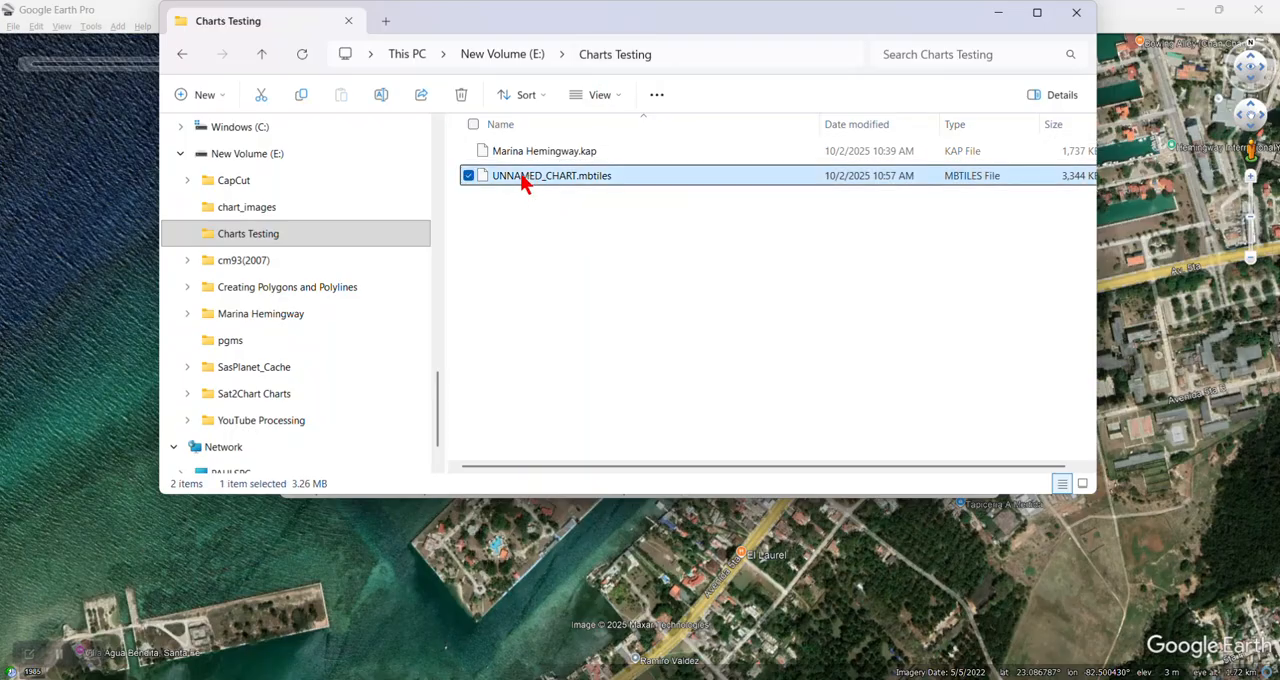
click(520, 174)
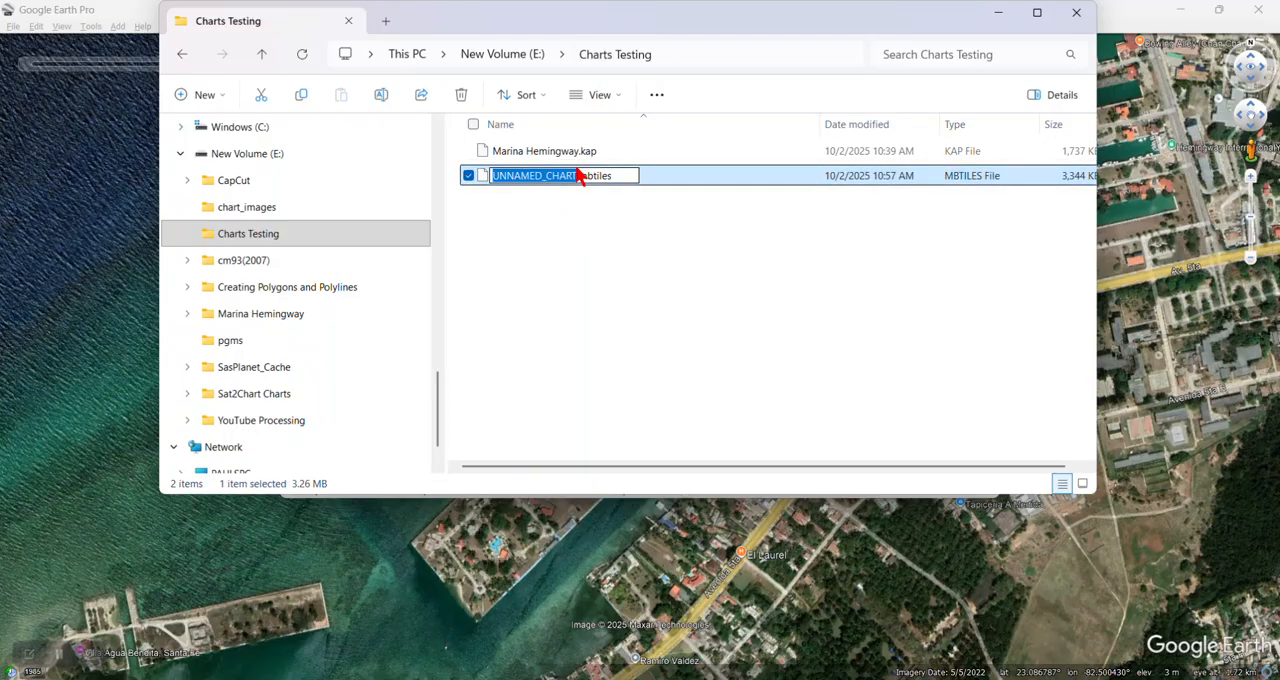
key(BackSpace)
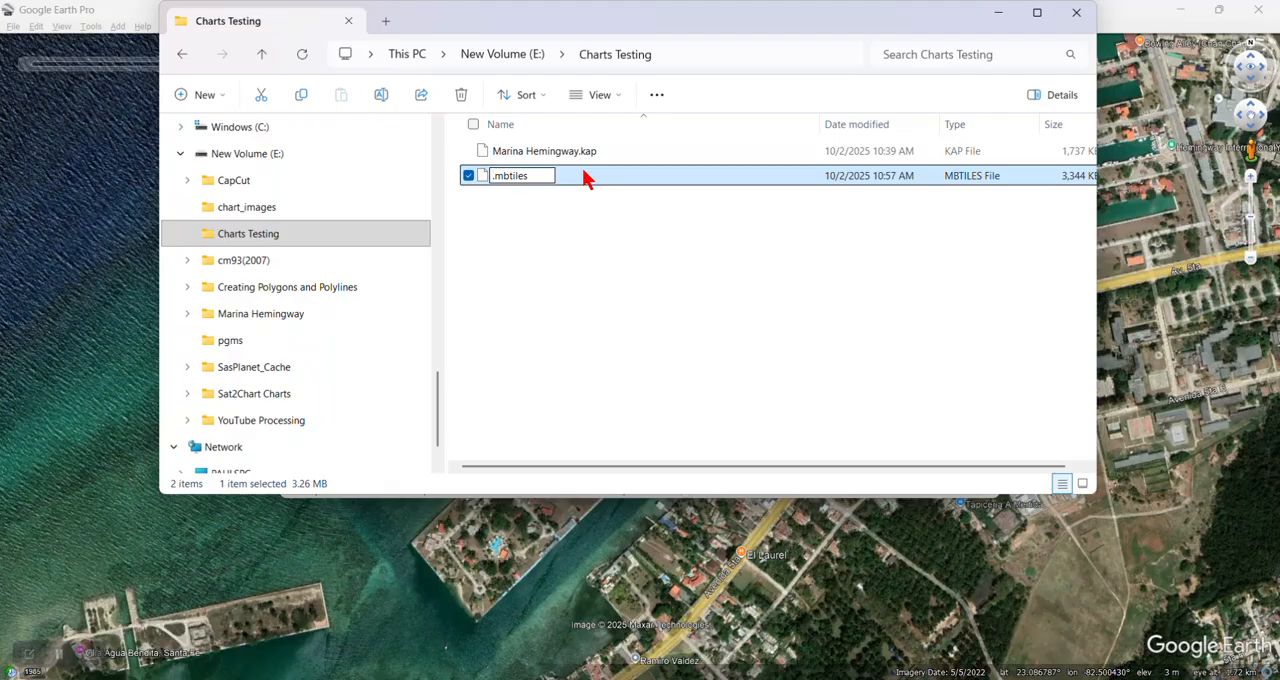
text(Marina He)
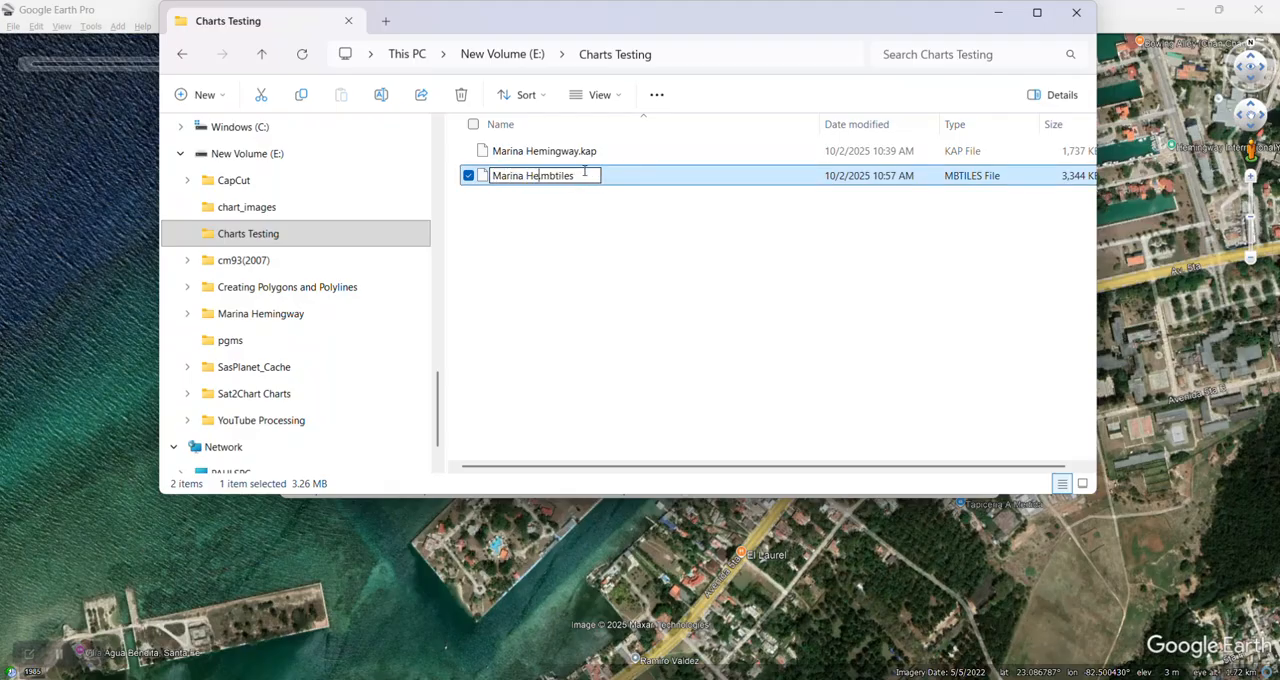
text(minga)
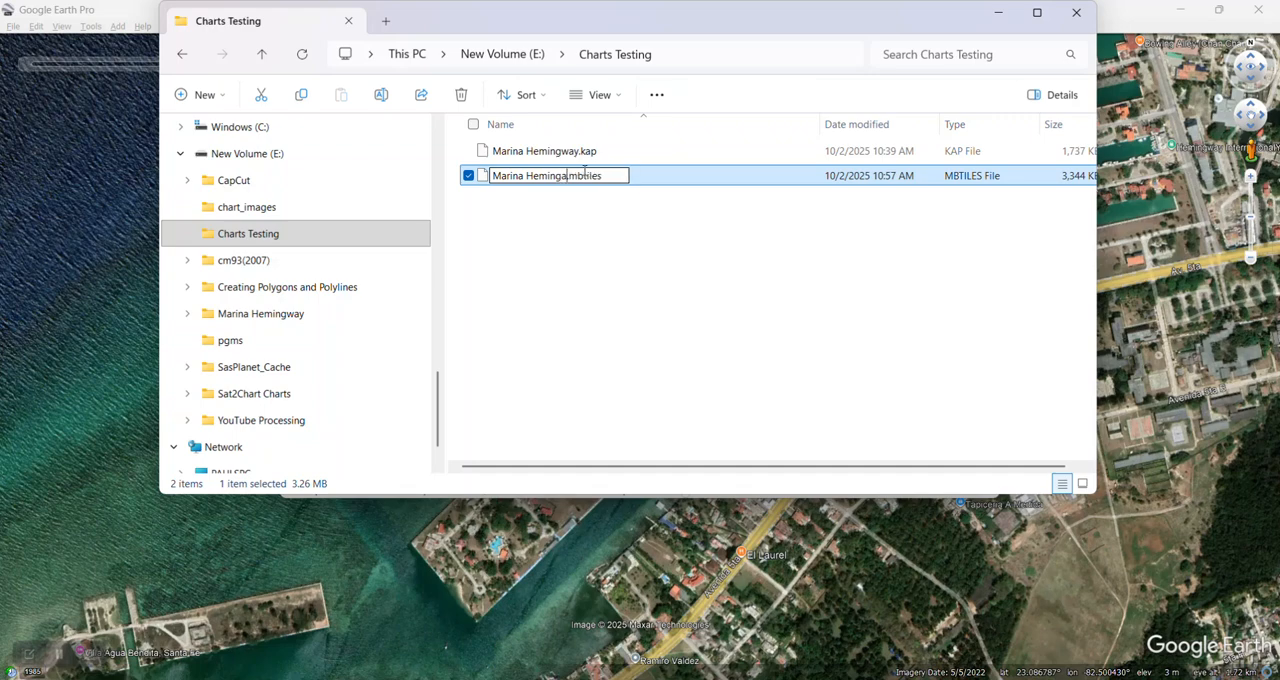
text(wy)
click(608, 231)
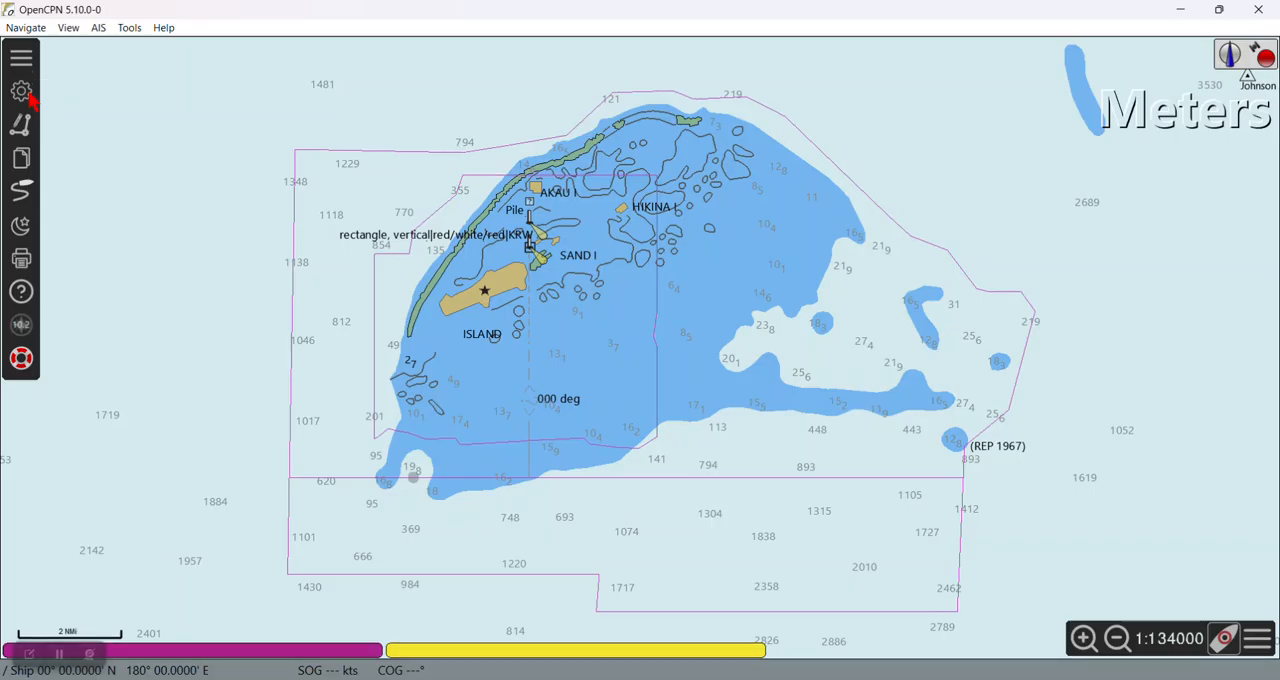
Step: Switch to OpenCPN and have it scan the chart directories and update the chart database
click(29, 92)
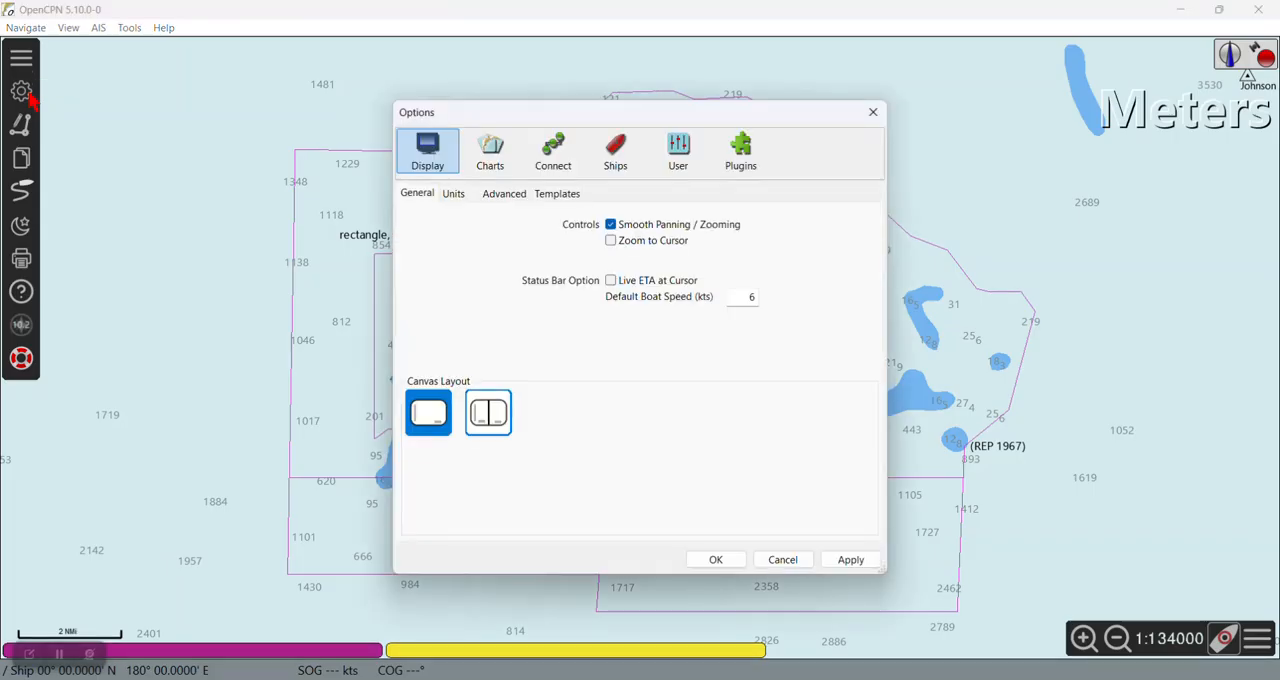
click(490, 160)
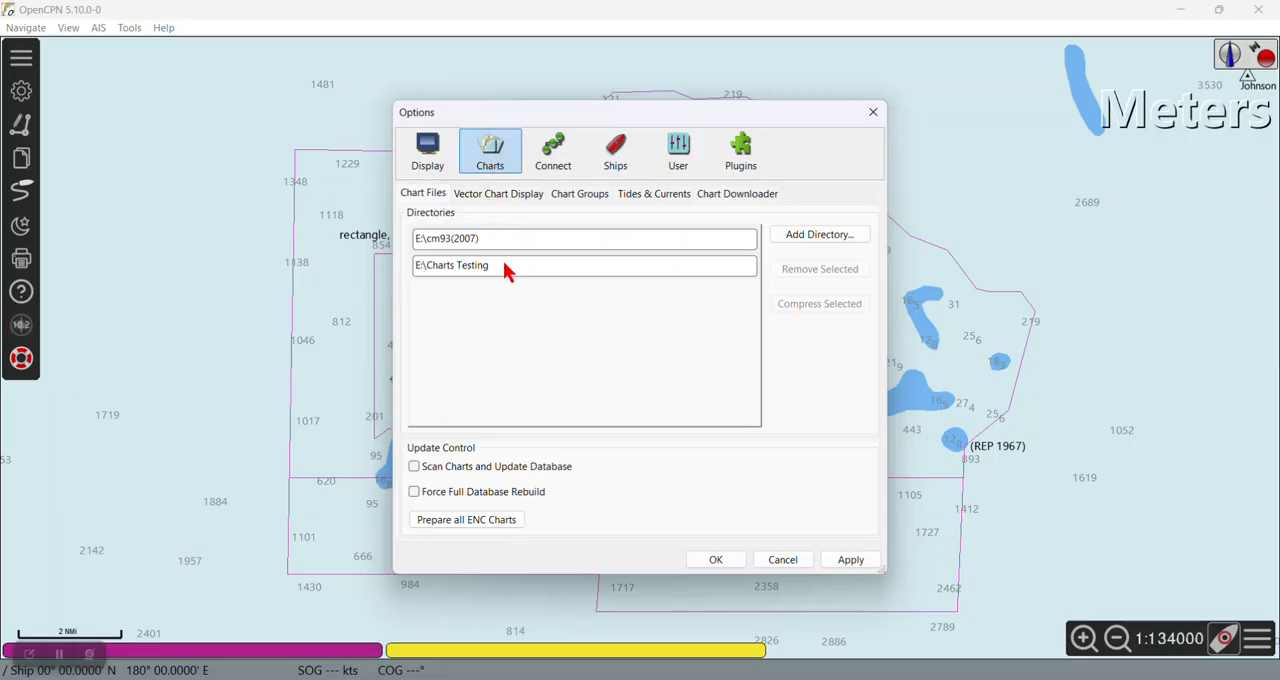
click(415, 467)
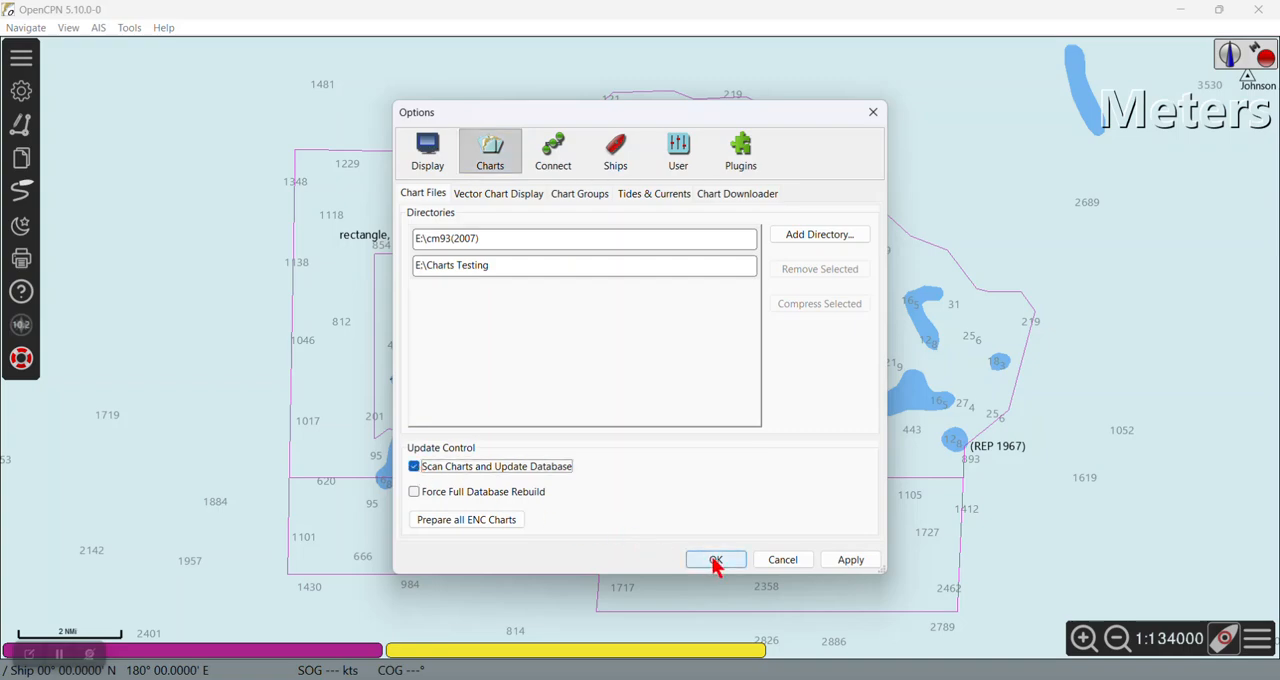
click(716, 562)
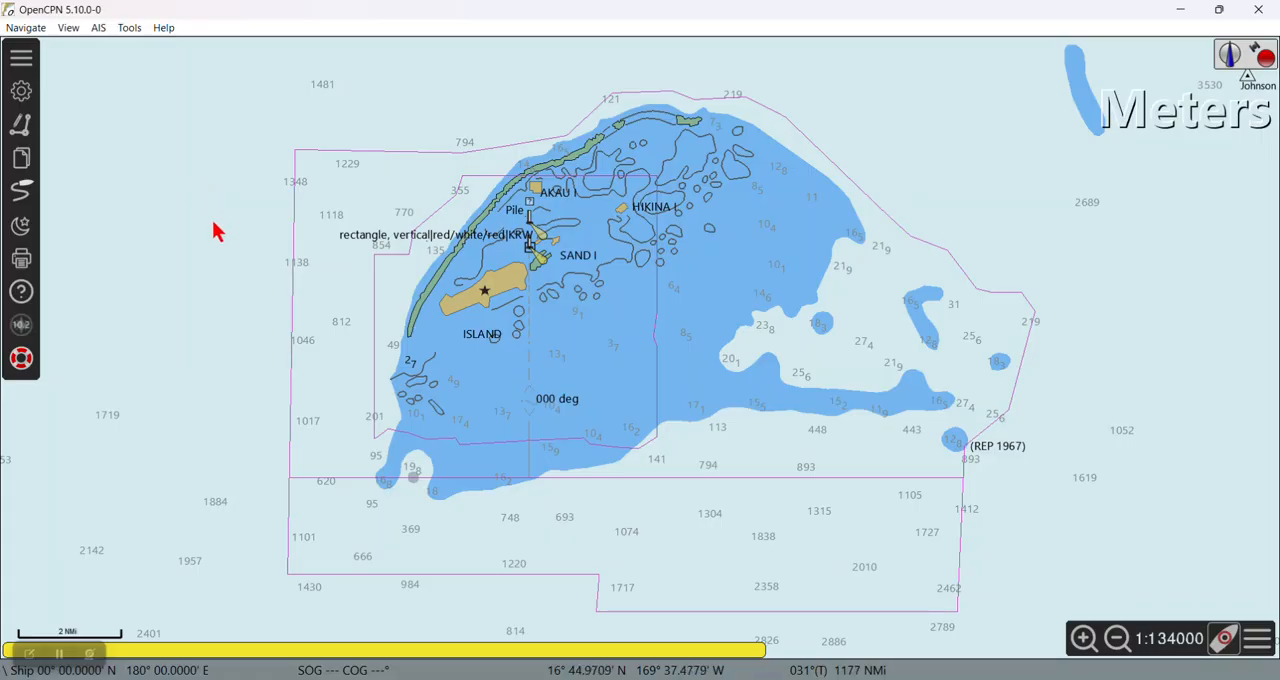
Step: Find Cuba on the world chart, starting from Johnston Atoll in the Pacific
scroll(206, 220, down, 8)
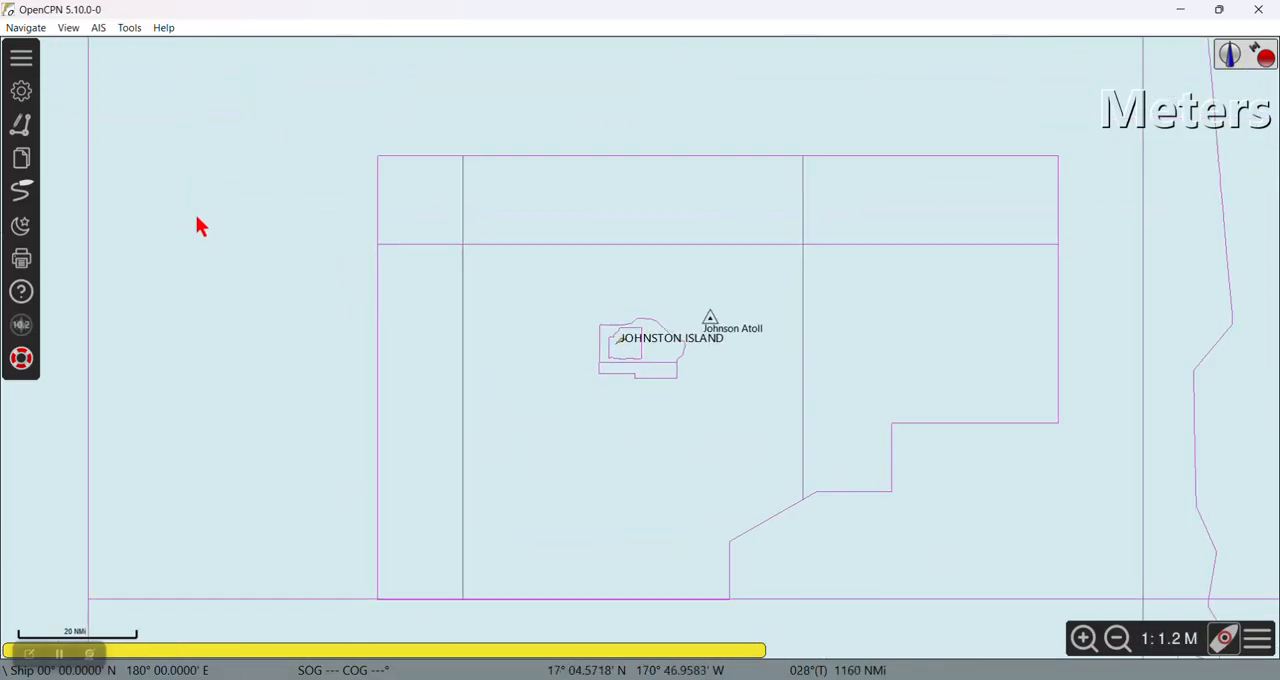
scroll(198, 220, down, 8)
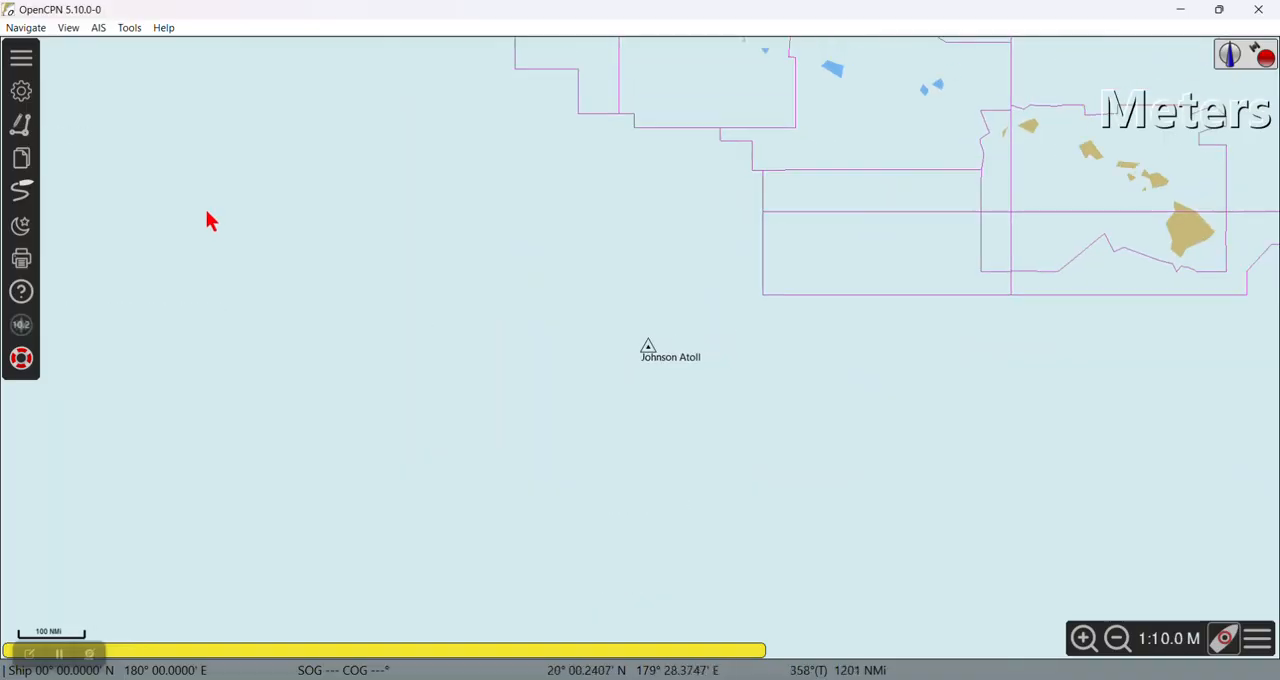
scroll(207, 213, down, 10)
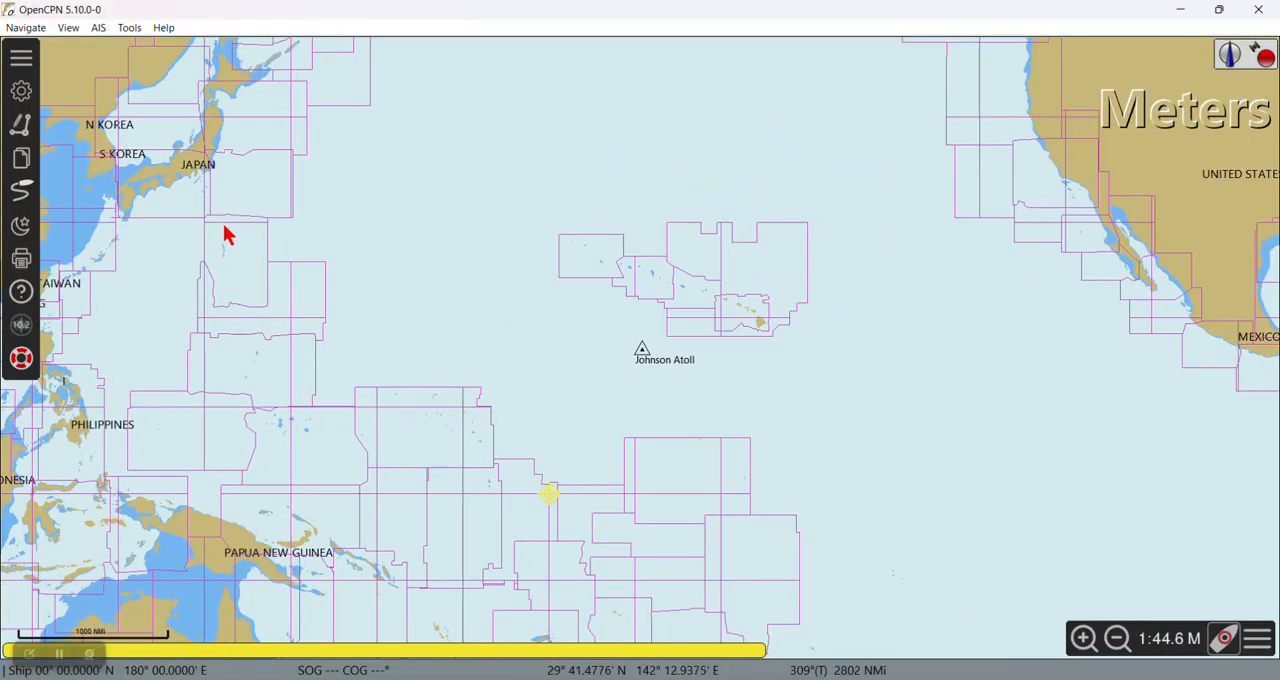
scroll(224, 226, down, 3)
drag(325, 289, 401, 238)
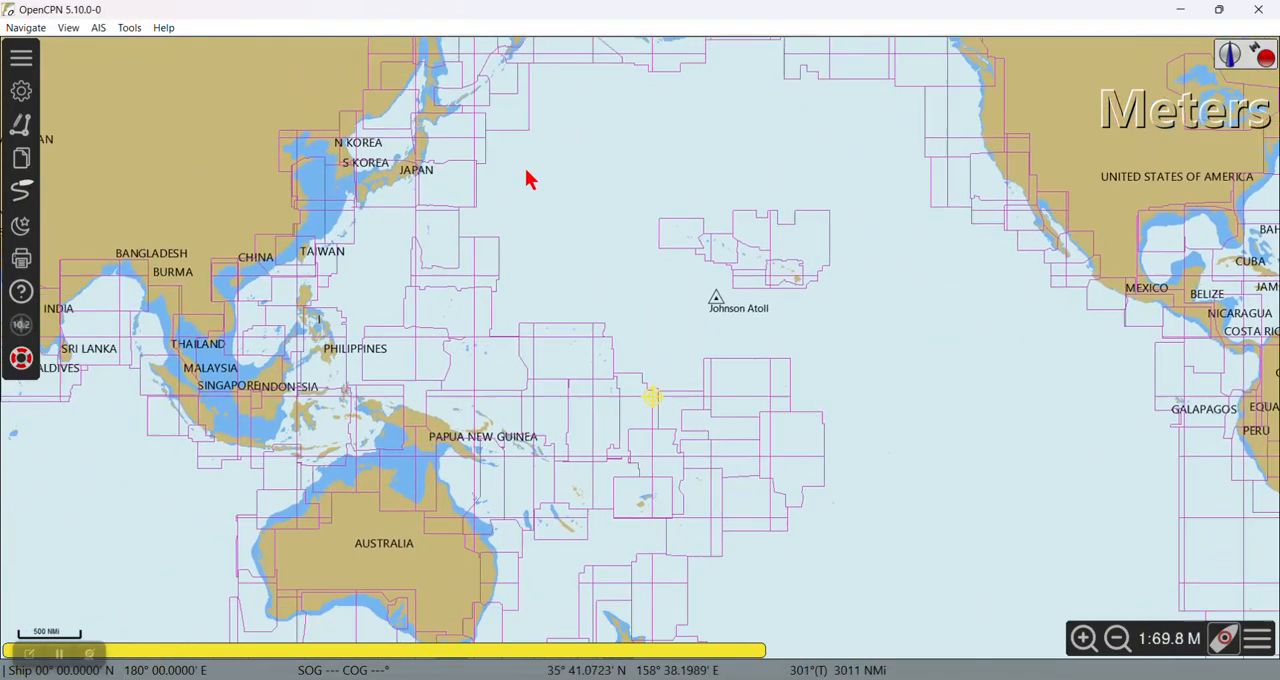
drag(328, 343, 466, 276)
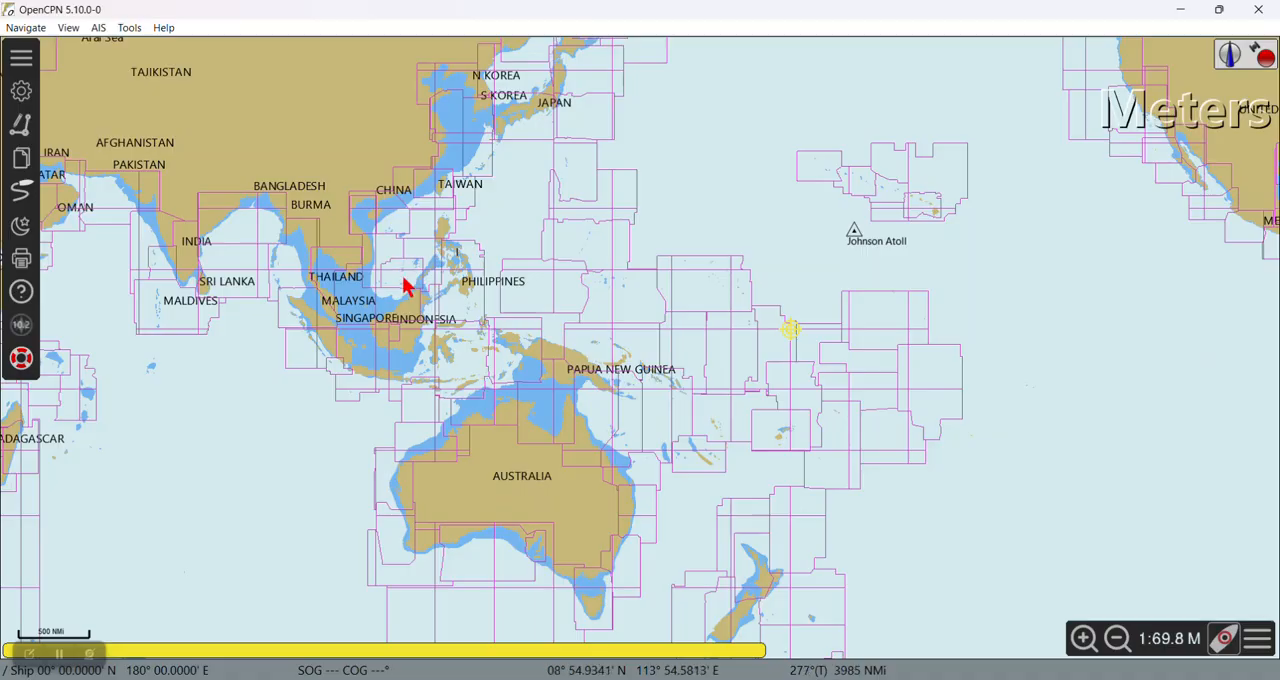
drag(714, 277, 280, 300)
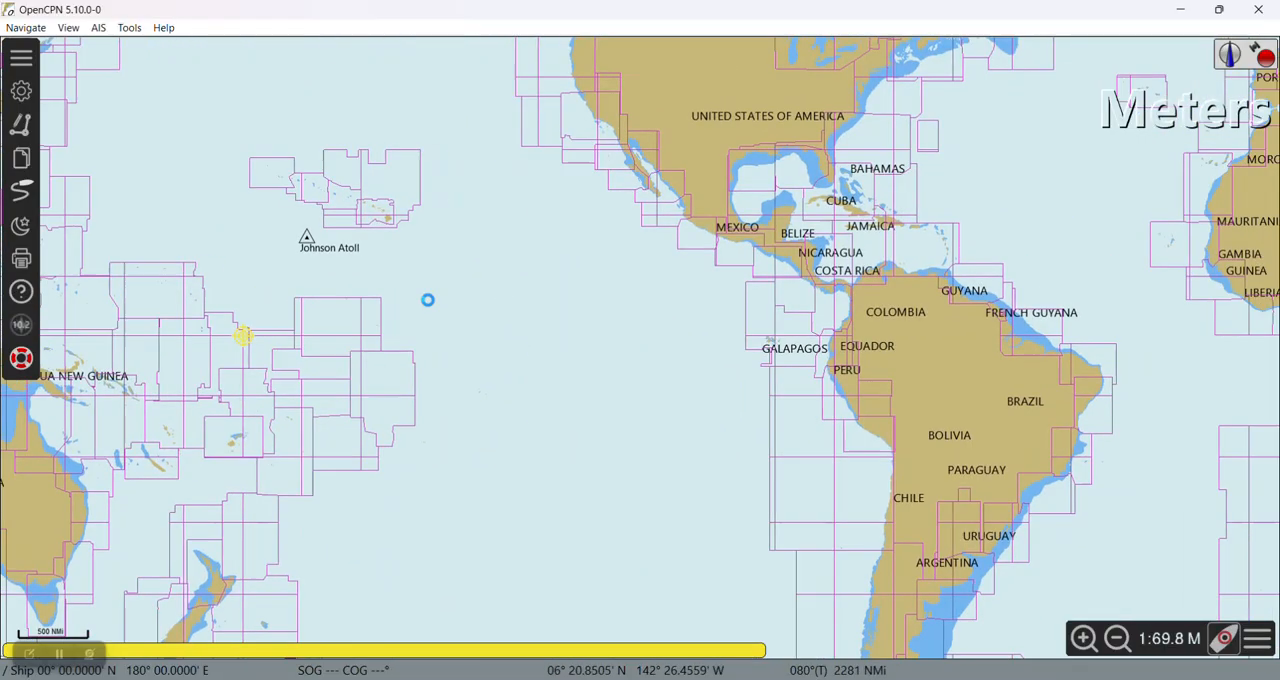
drag(427, 300, 180, 323)
scroll(397, 257, up, 1)
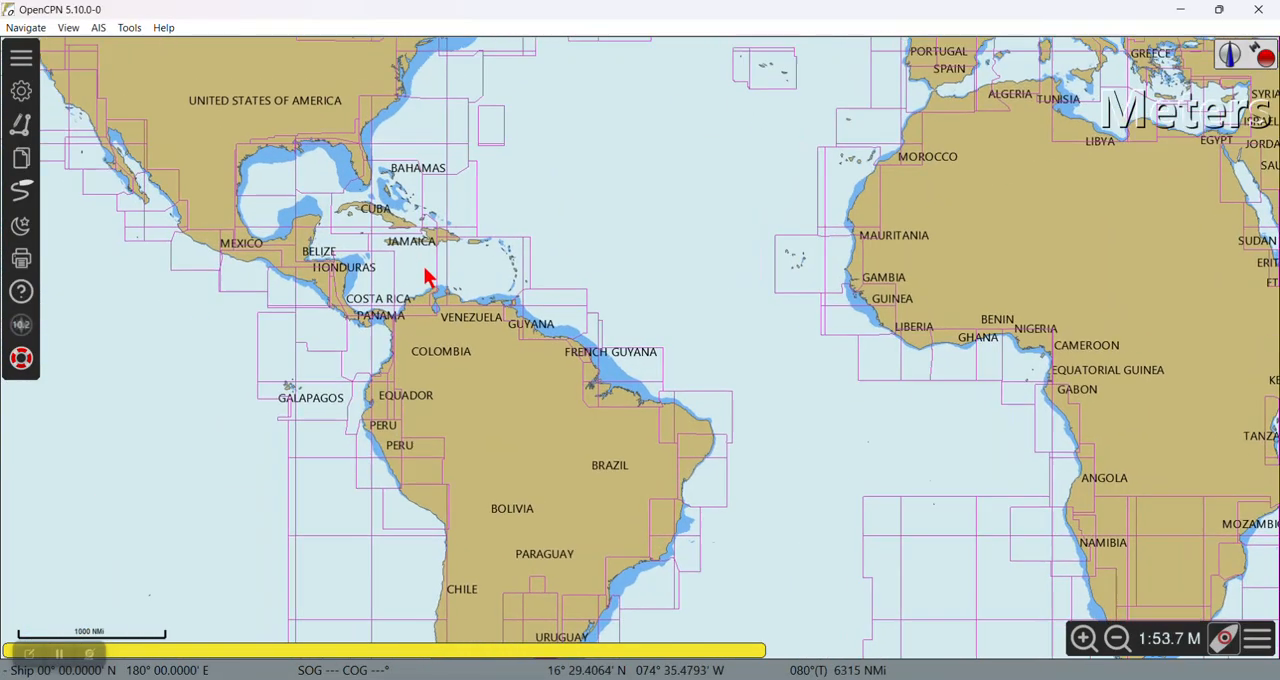
scroll(425, 278, up, 3)
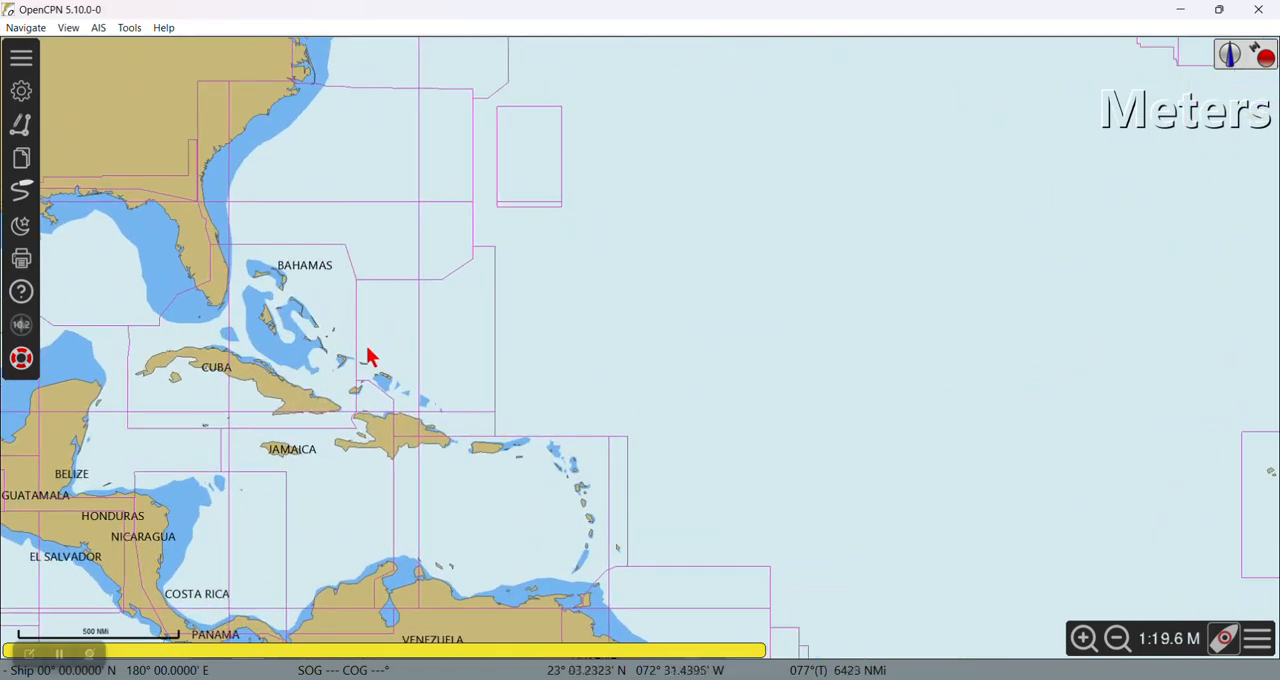
drag(370, 357, 651, 363)
scroll(506, 380, up, 2)
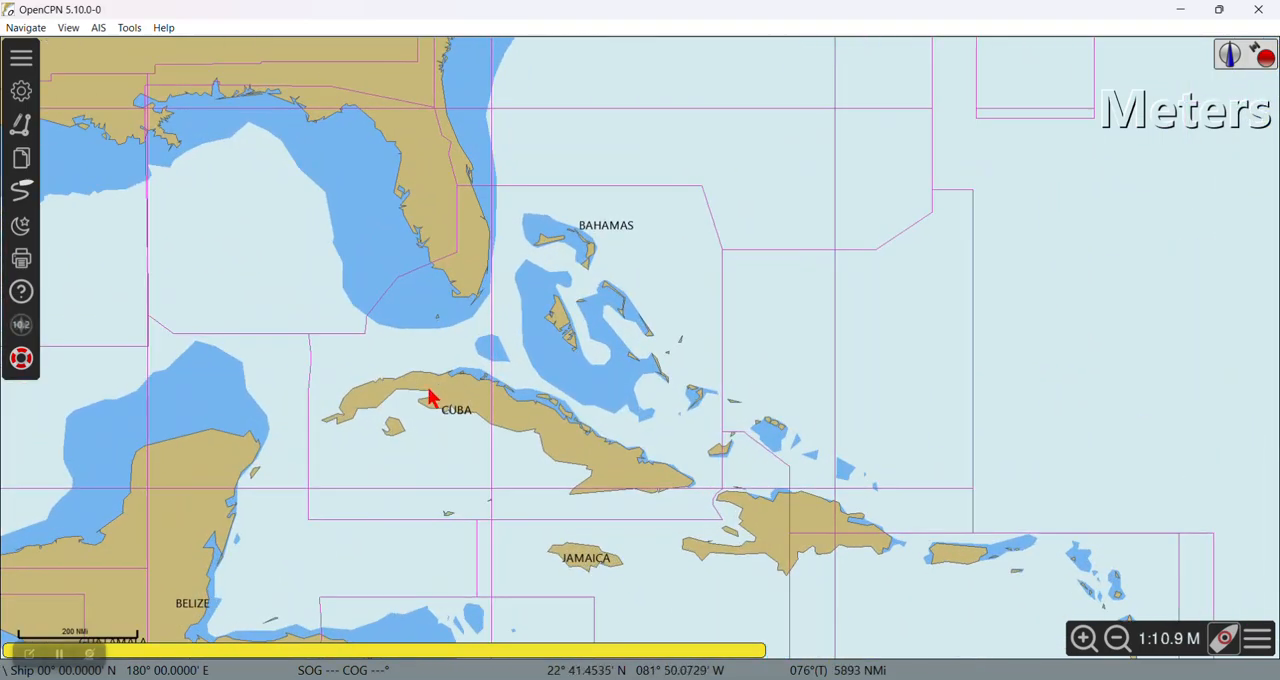
Step: Locate the small chart outline on Cuba's north coast near Santa Fe, west of Havana
scroll(430, 398, up, 2)
drag(460, 360, 597, 383)
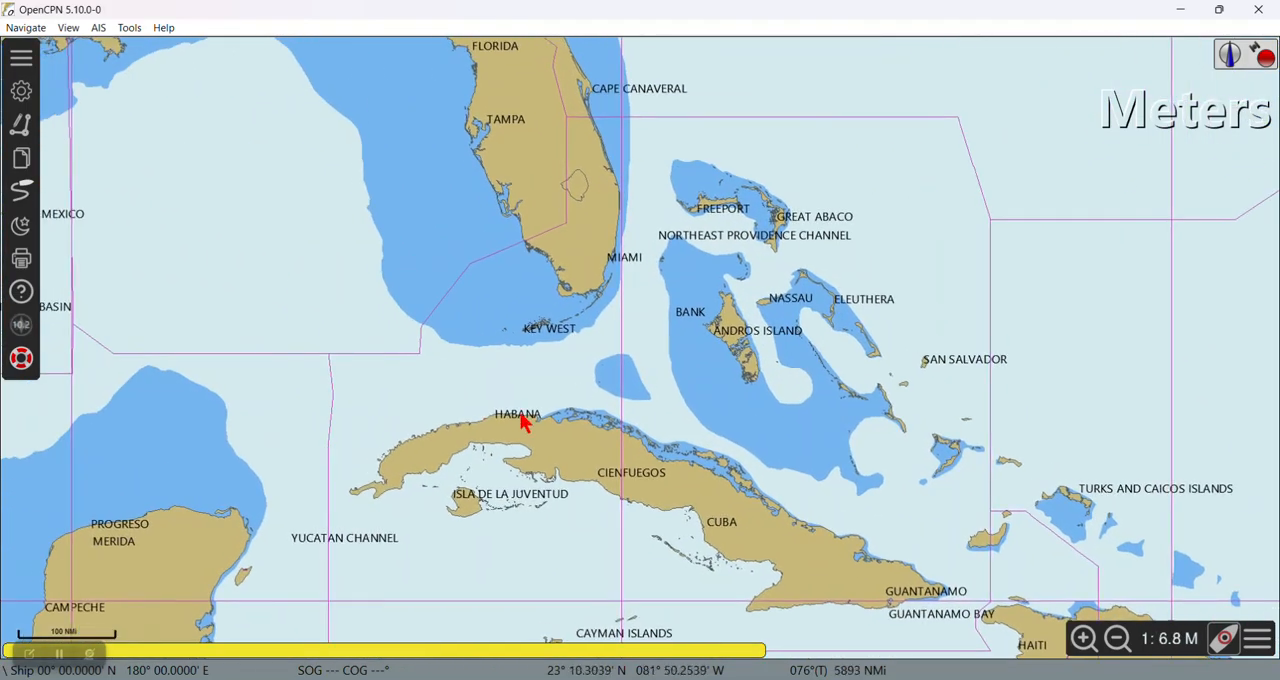
scroll(515, 422, up, 2)
drag(420, 478, 576, 456)
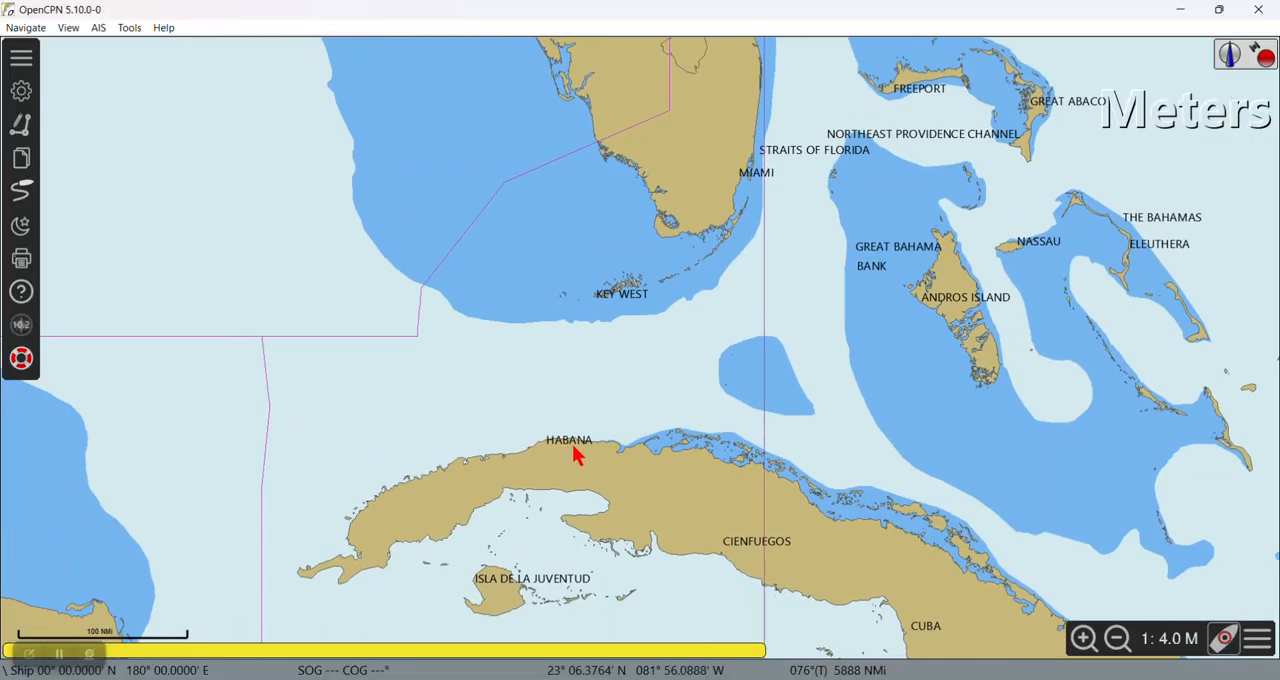
scroll(548, 456, up, 1)
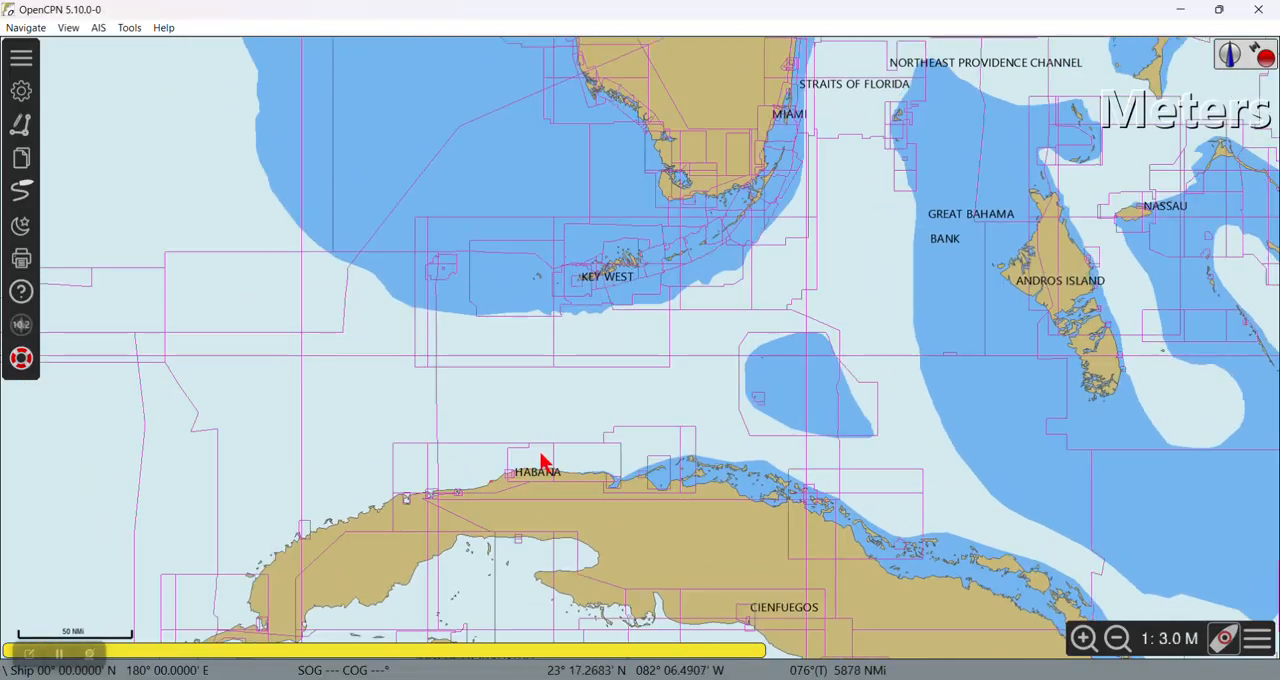
drag(529, 500, 524, 358)
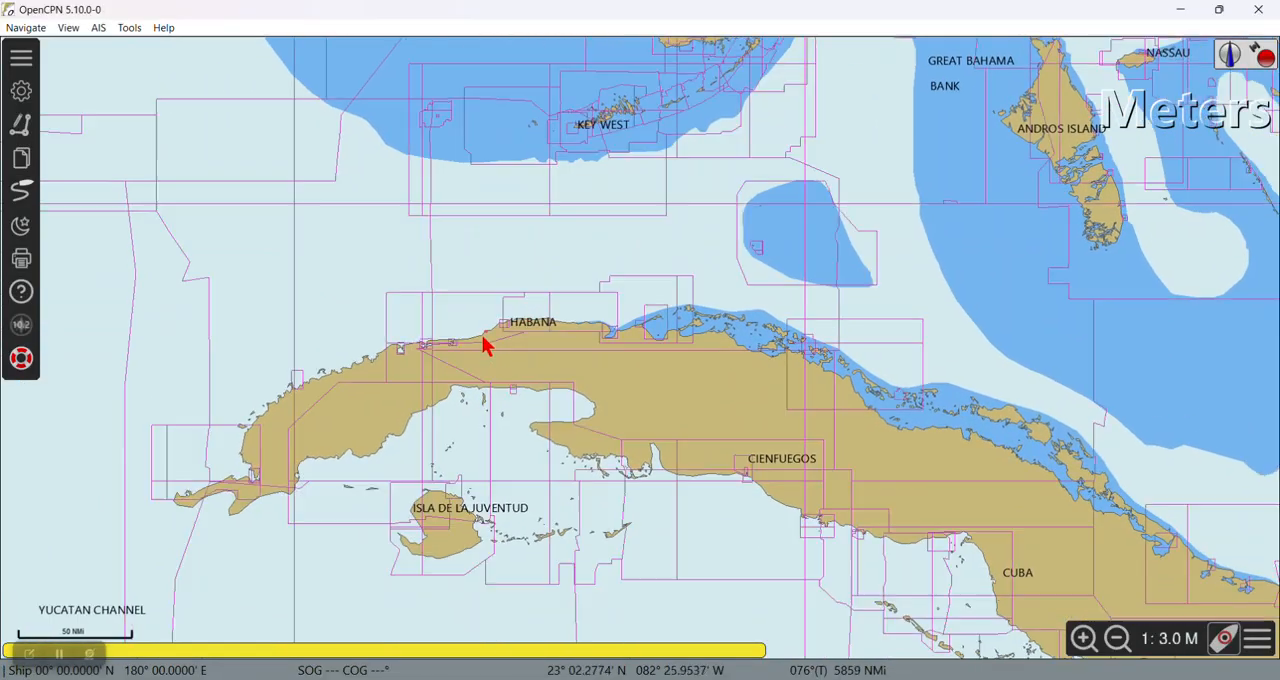
scroll(486, 343, up, 2)
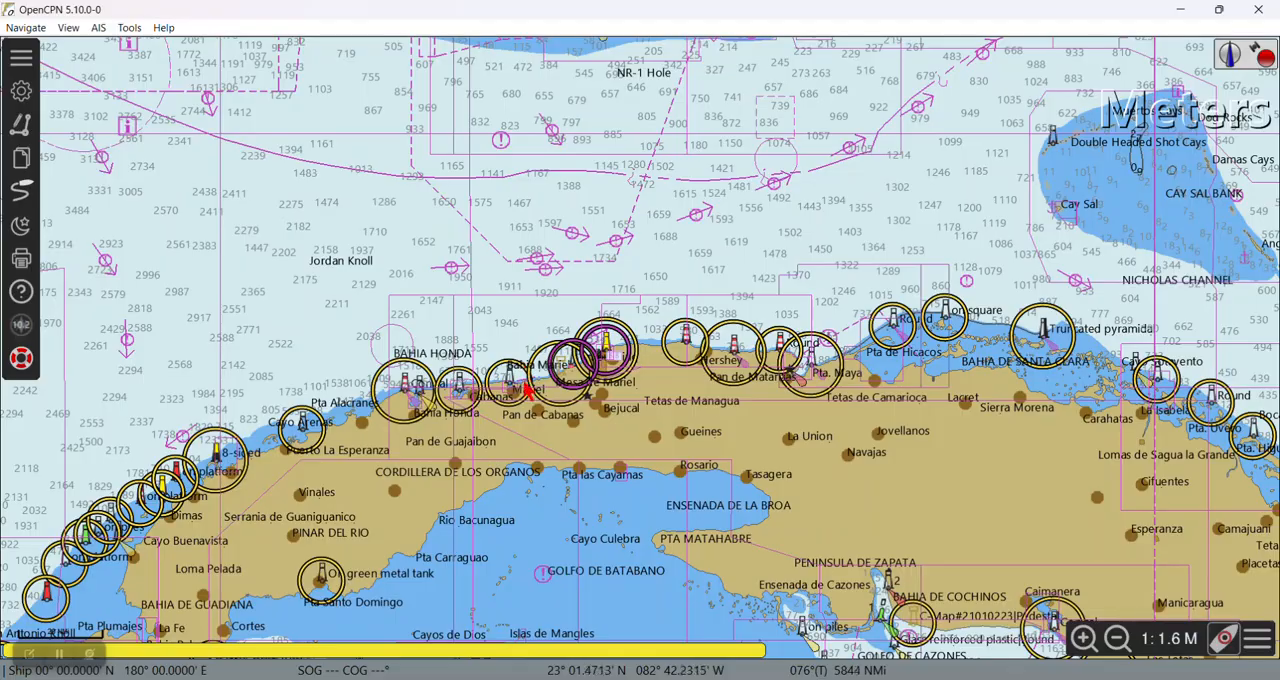
scroll(539, 383, up, 3)
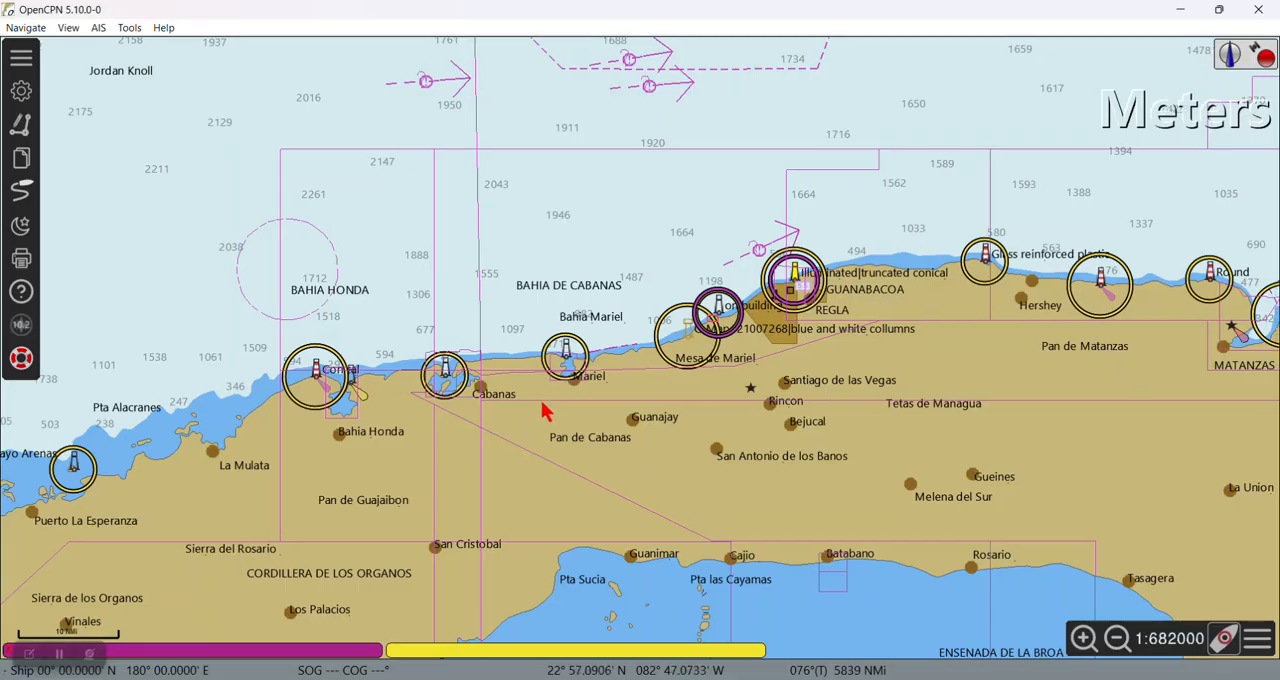
drag(545, 411, 435, 413)
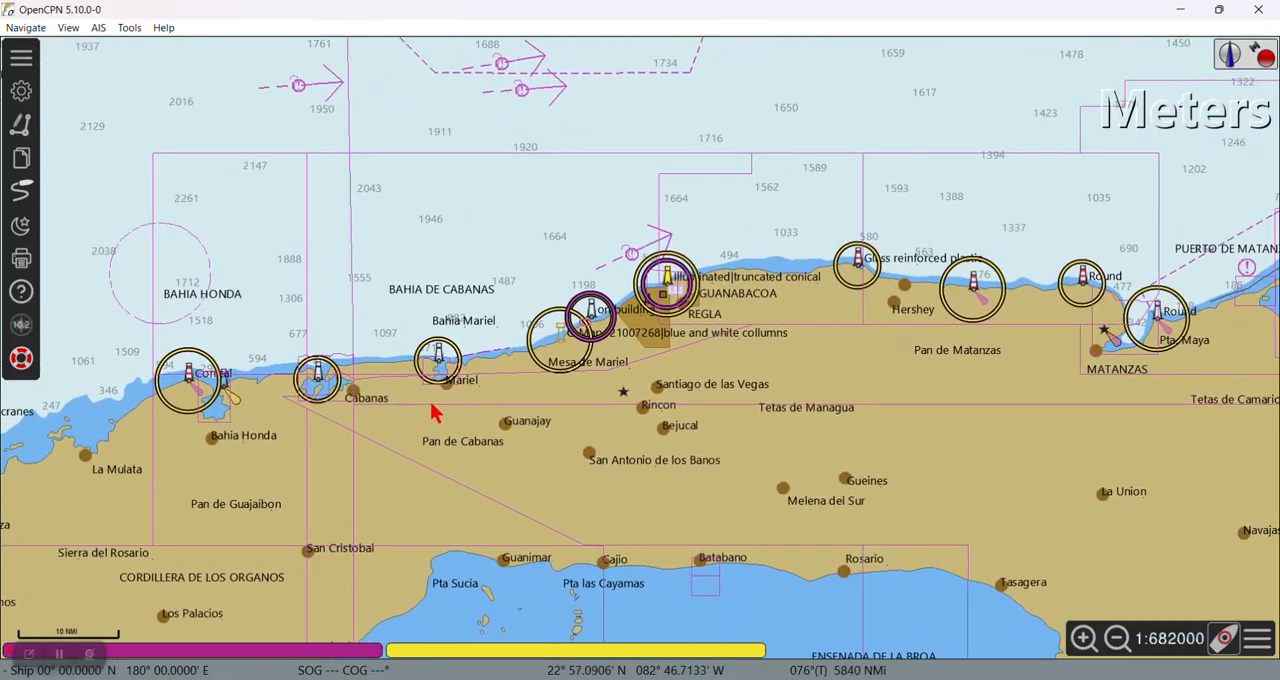
scroll(578, 362, up, 2)
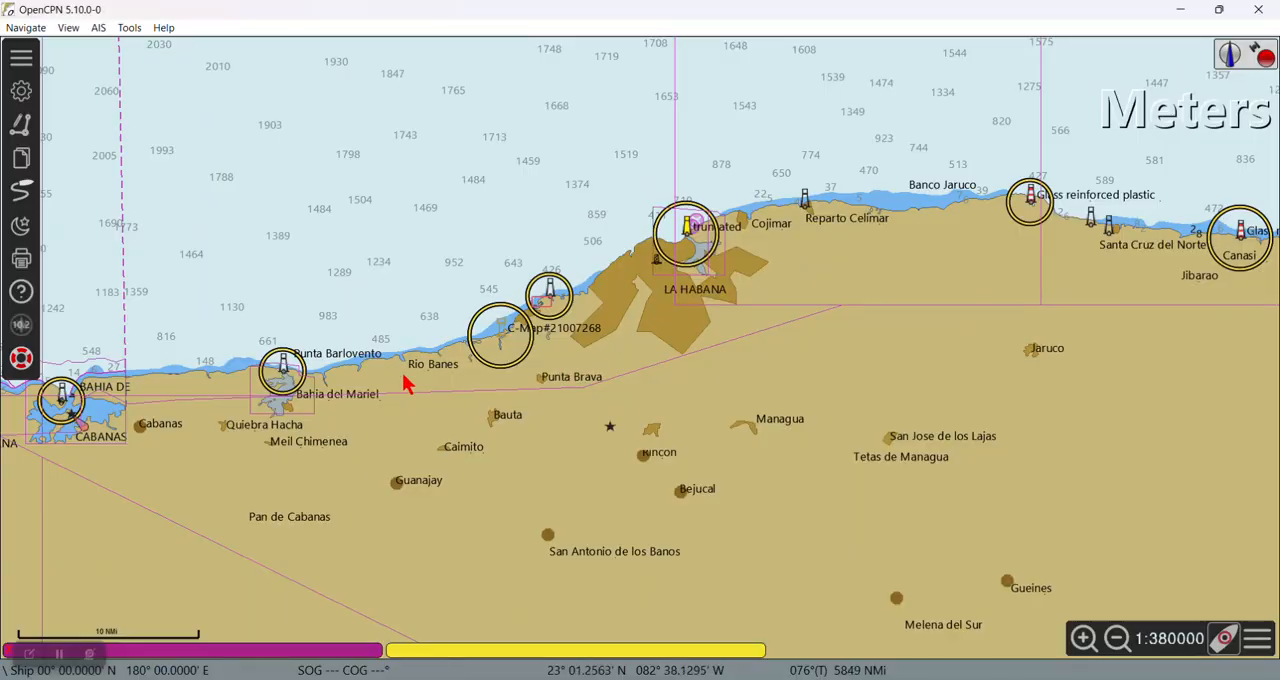
drag(391, 389, 437, 386)
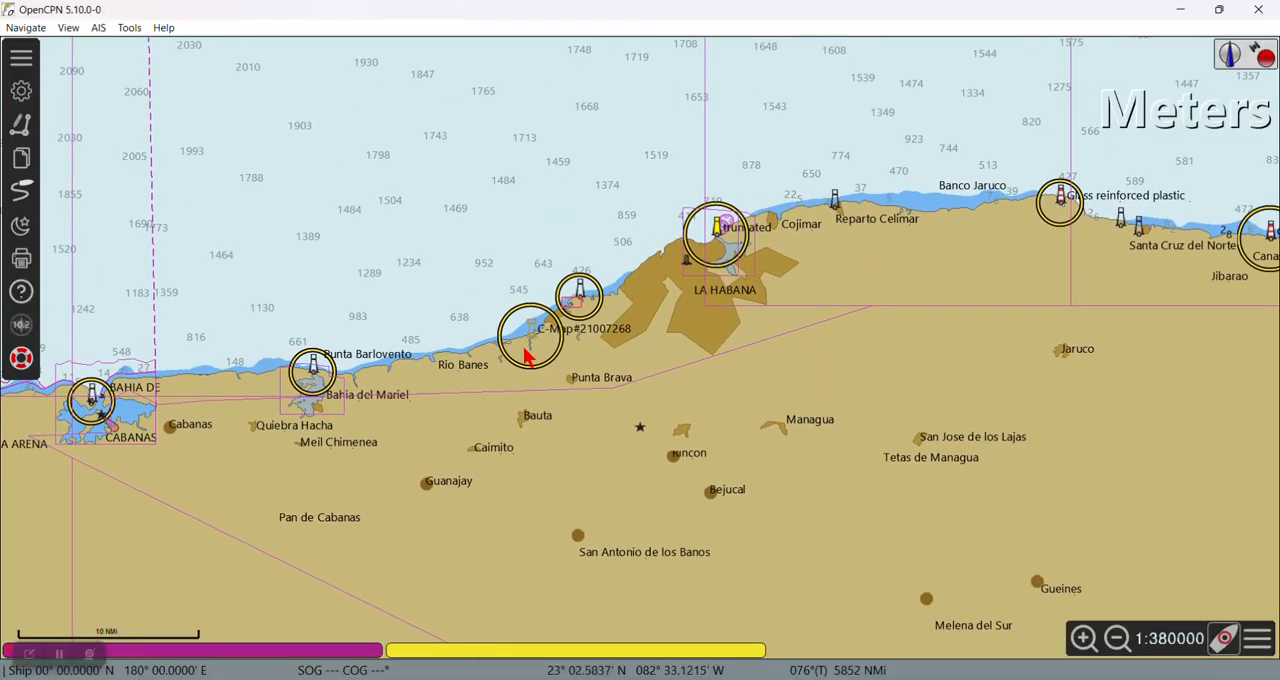
scroll(520, 350, up, 3)
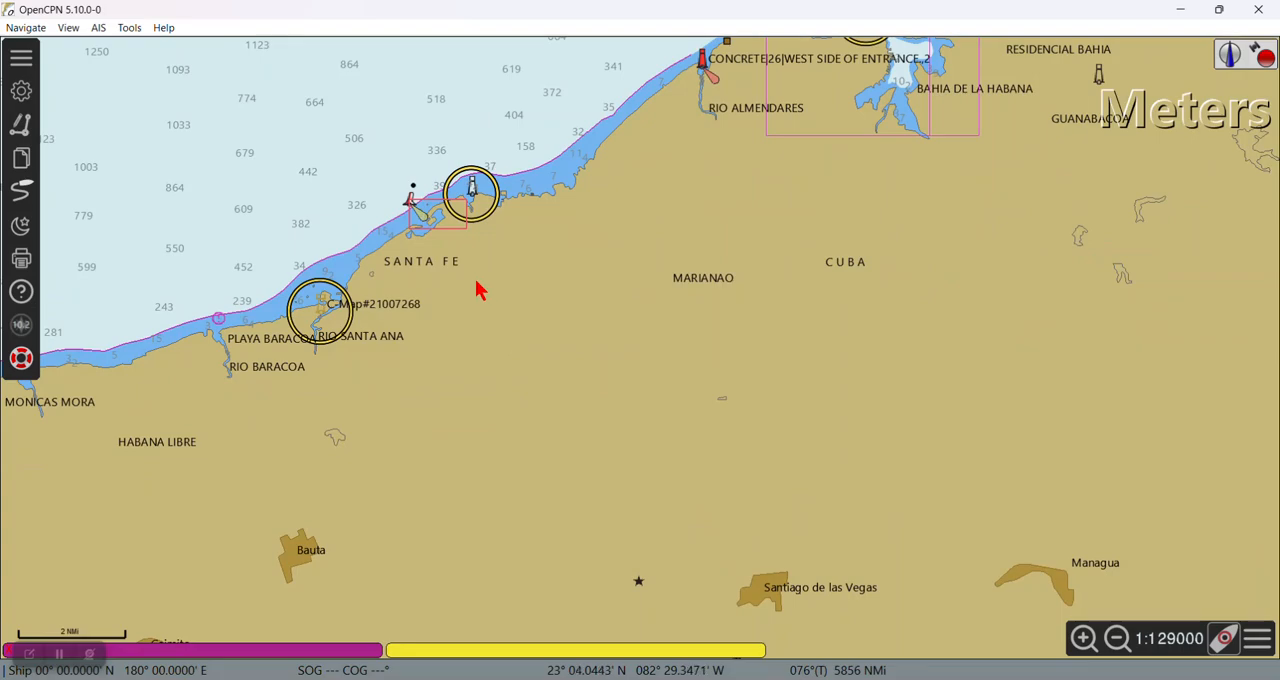
drag(474, 286, 710, 388)
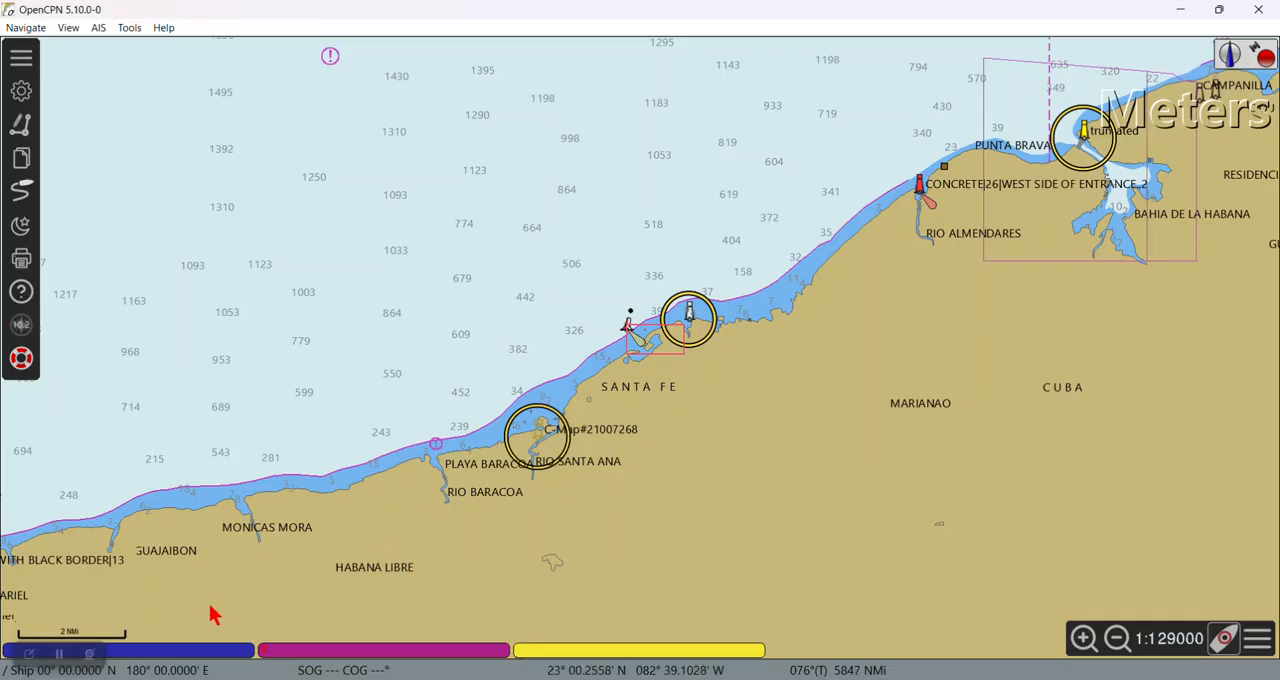
Step: Display the Marina Hemingway.kap chart and the Mbtiles chart of the same marina, and compare their imagery
mouse_move(205, 662)
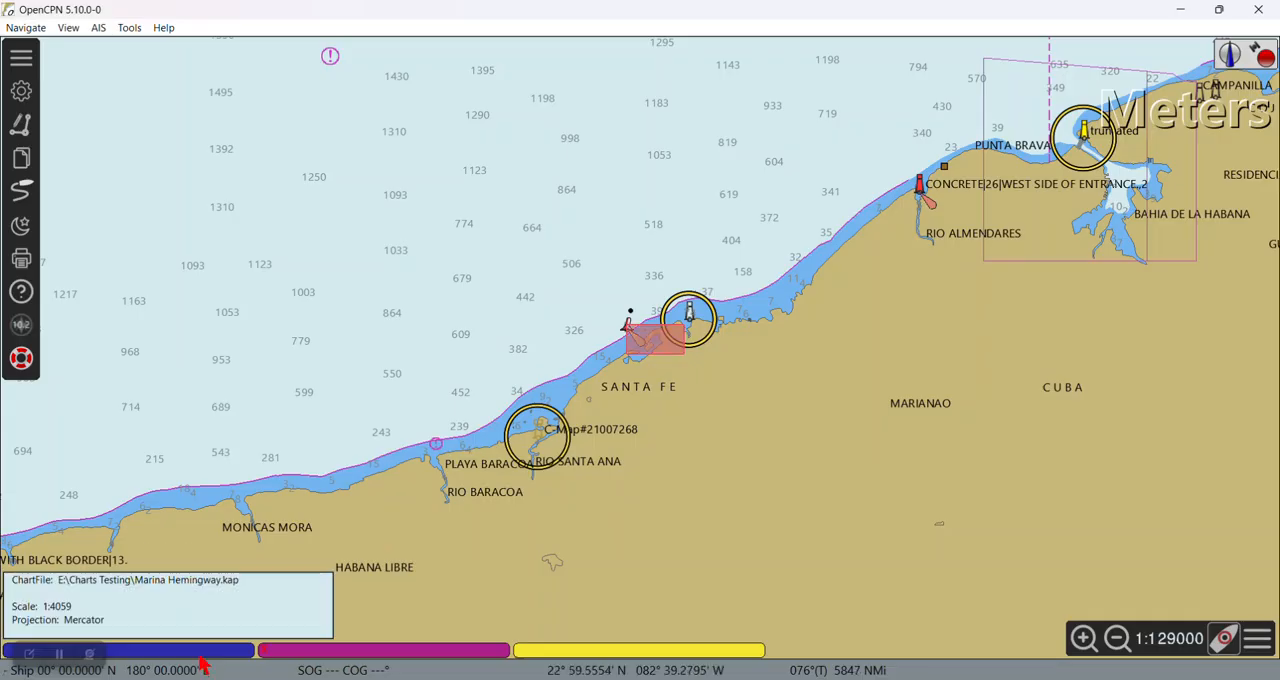
click(202, 662)
scroll(586, 366, up, 2)
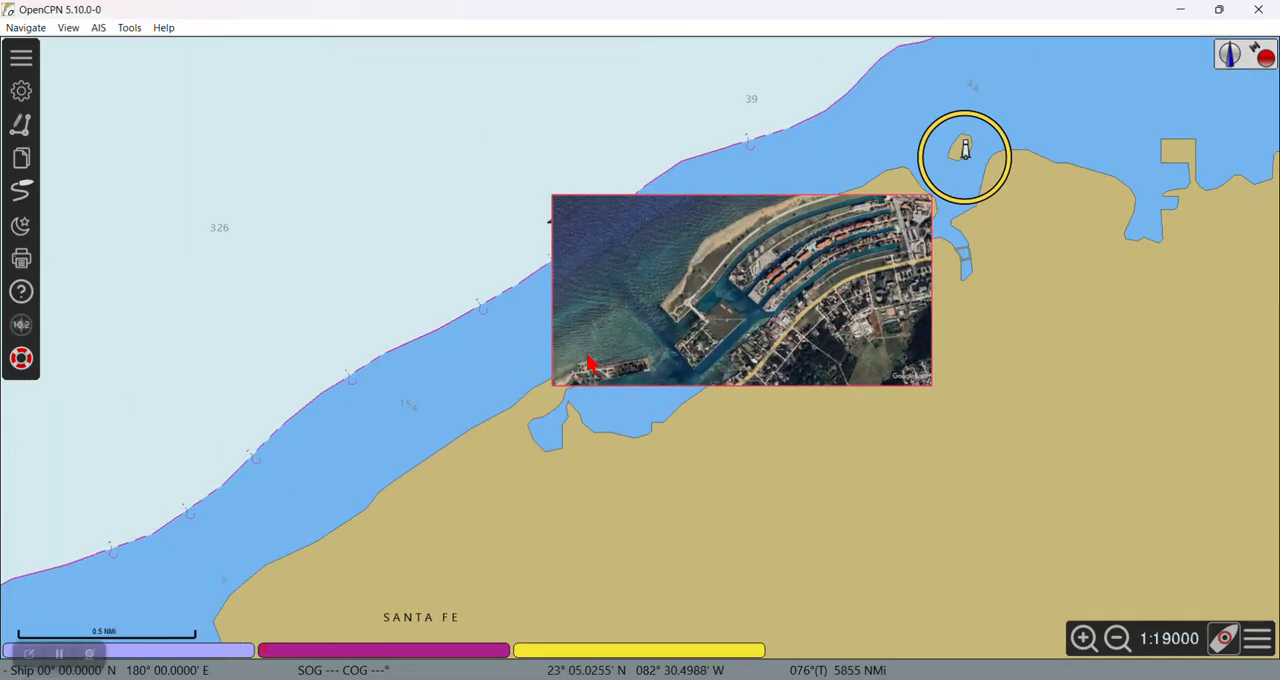
scroll(571, 376, up, 2)
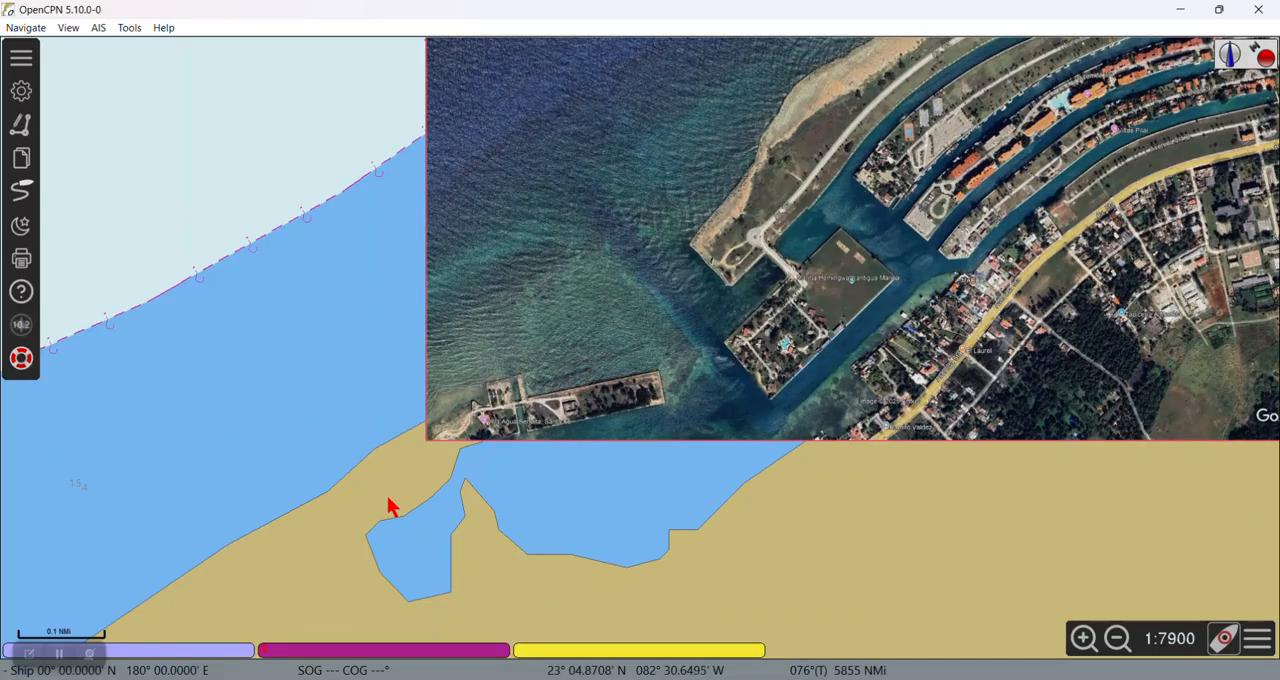
mouse_move(213, 651)
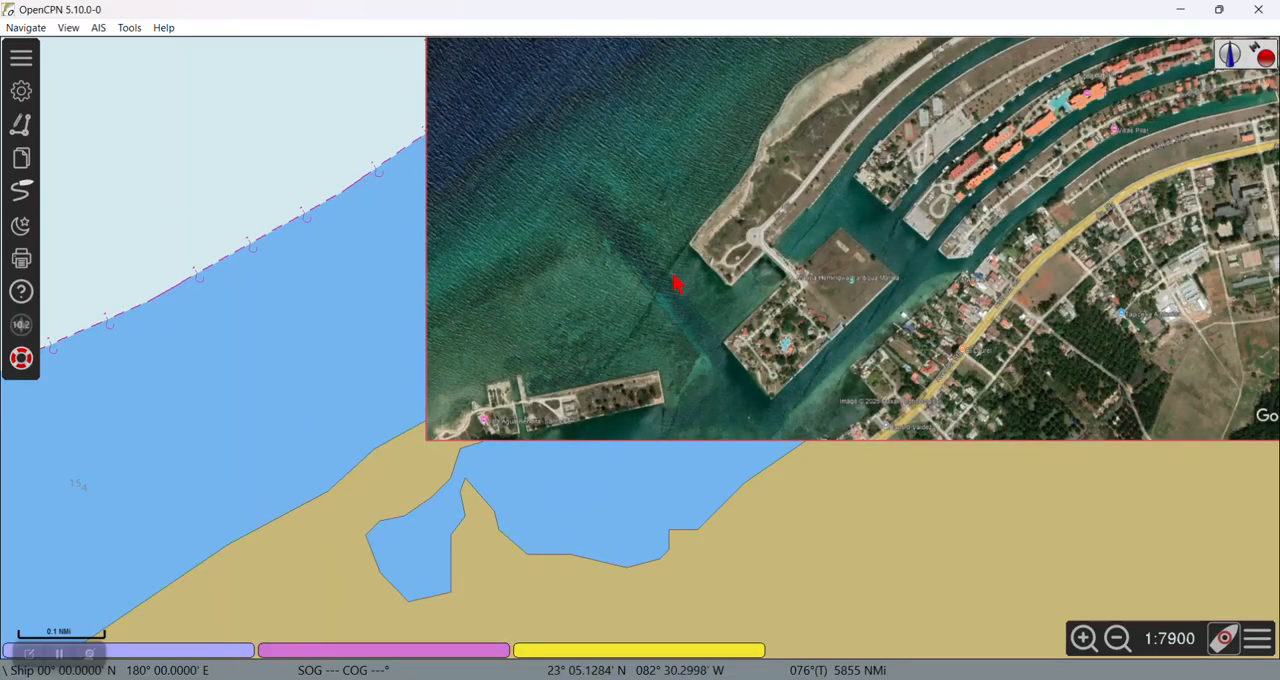
drag(786, 277, 636, 366)
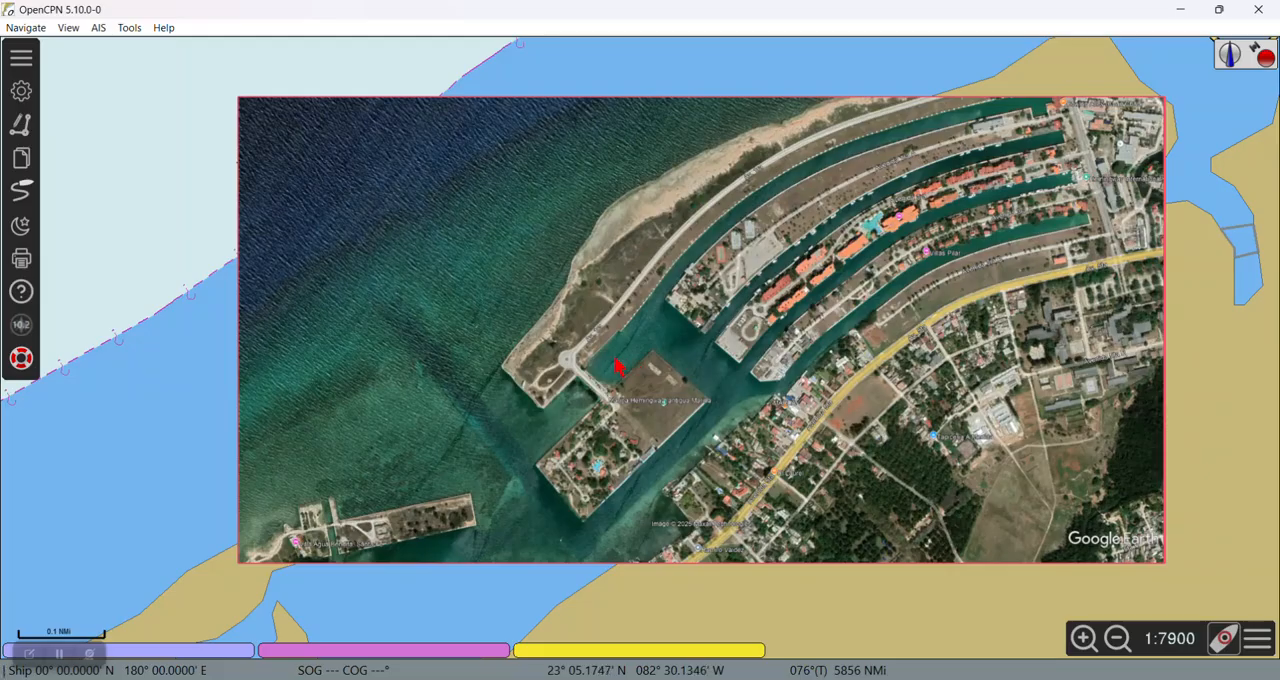